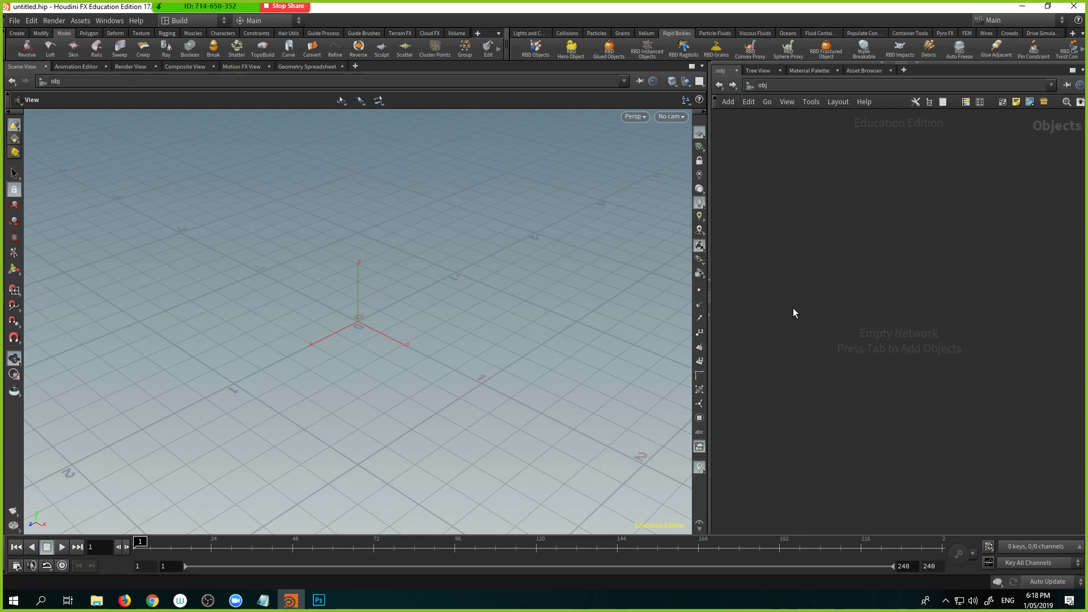
Add a Geometry object to the empty object network
key(Tab)
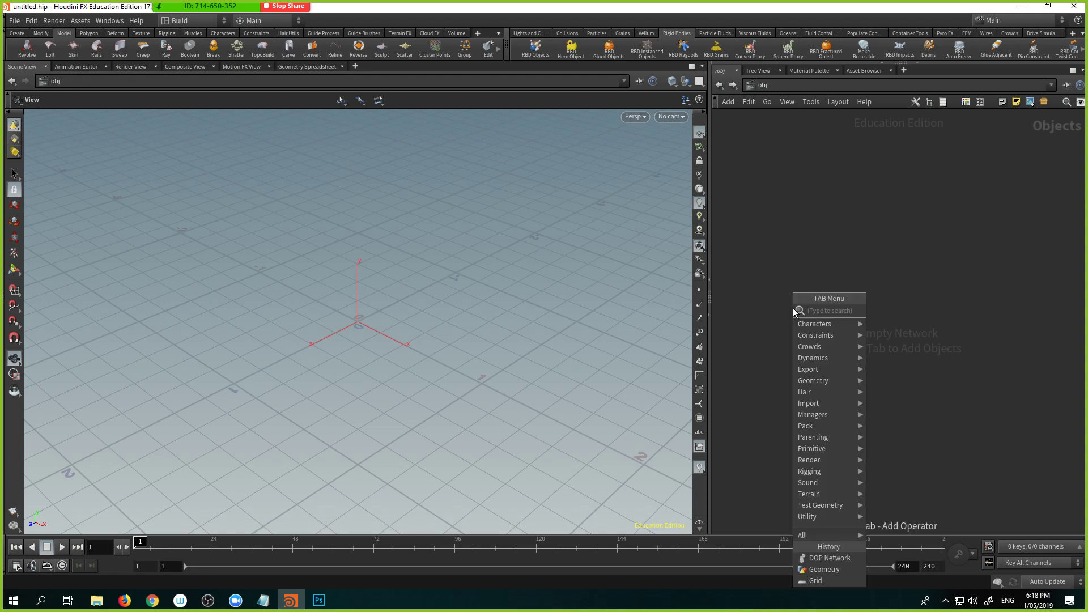
text(l)
key(BackSpace)
text(geo)
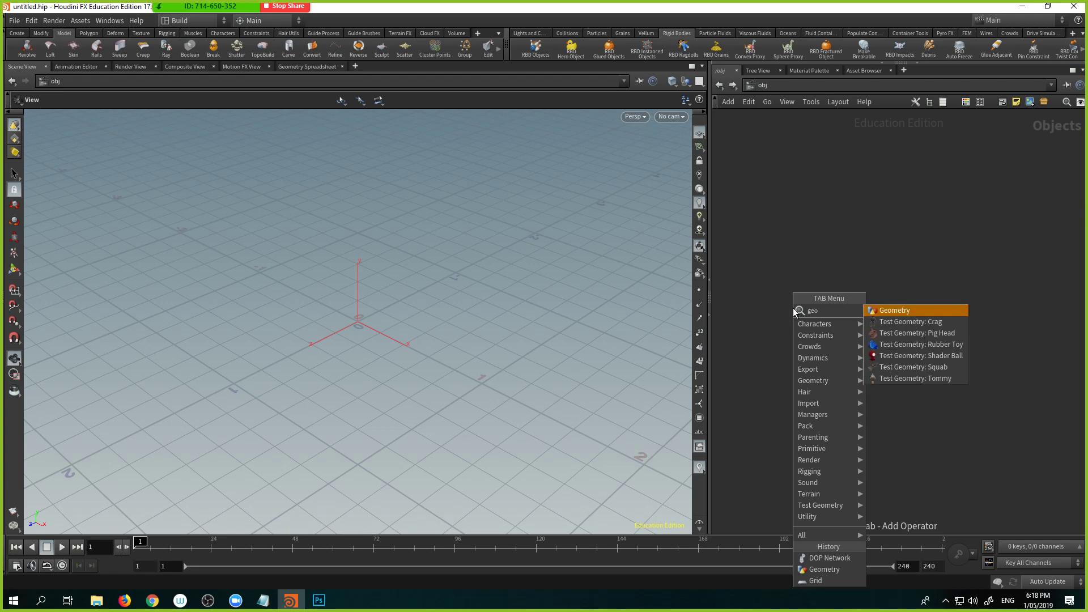
key(Return)
click(793, 311)
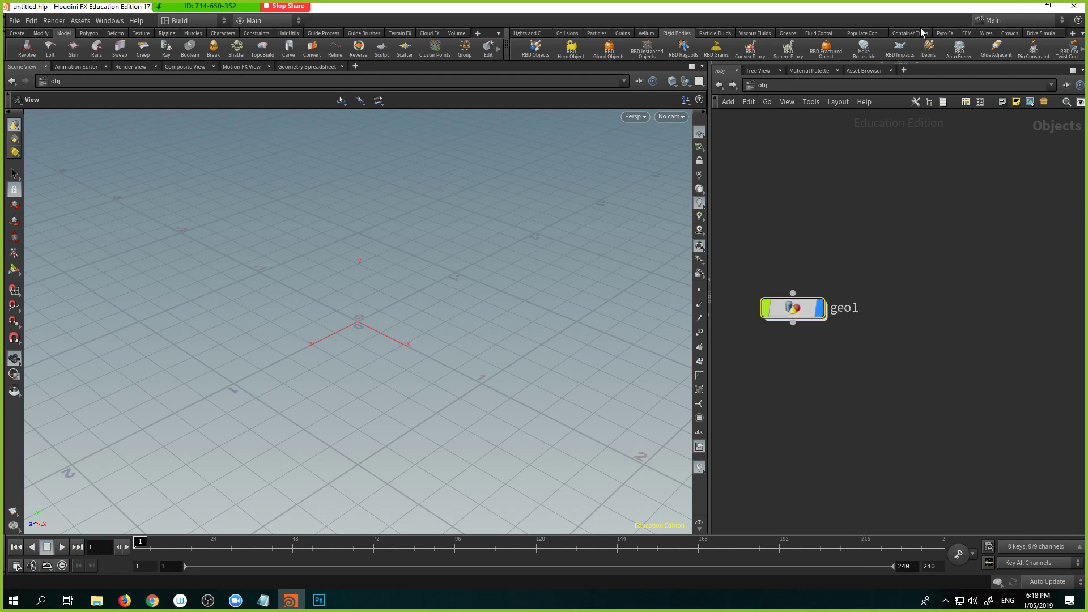
Show the Pyro FX shelf tools and rename the geometry object as object_source
click(946, 33)
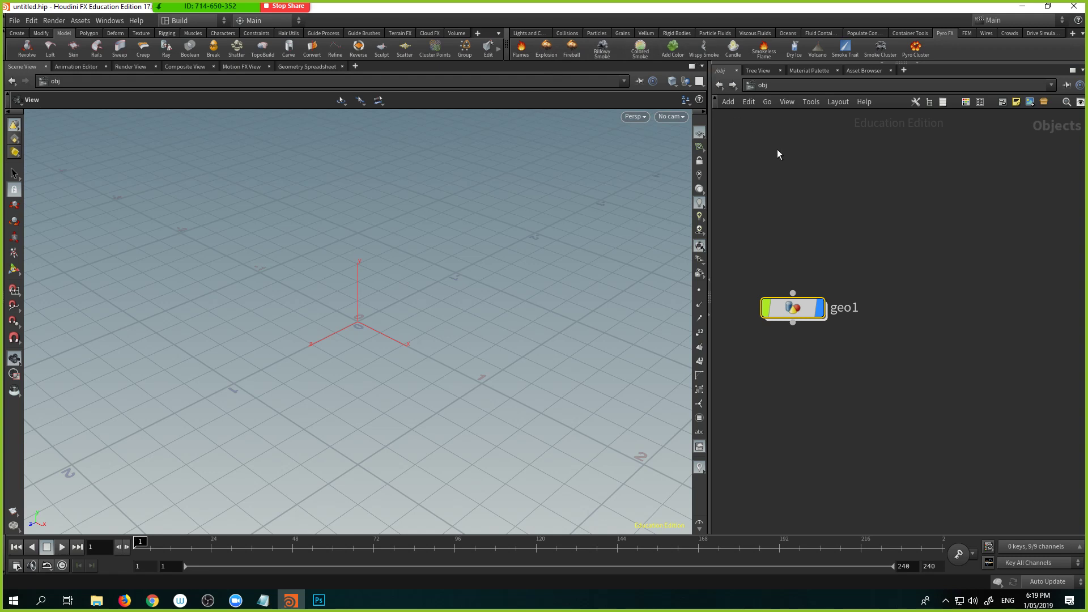
mouse_move(793, 322)
double_click(846, 308)
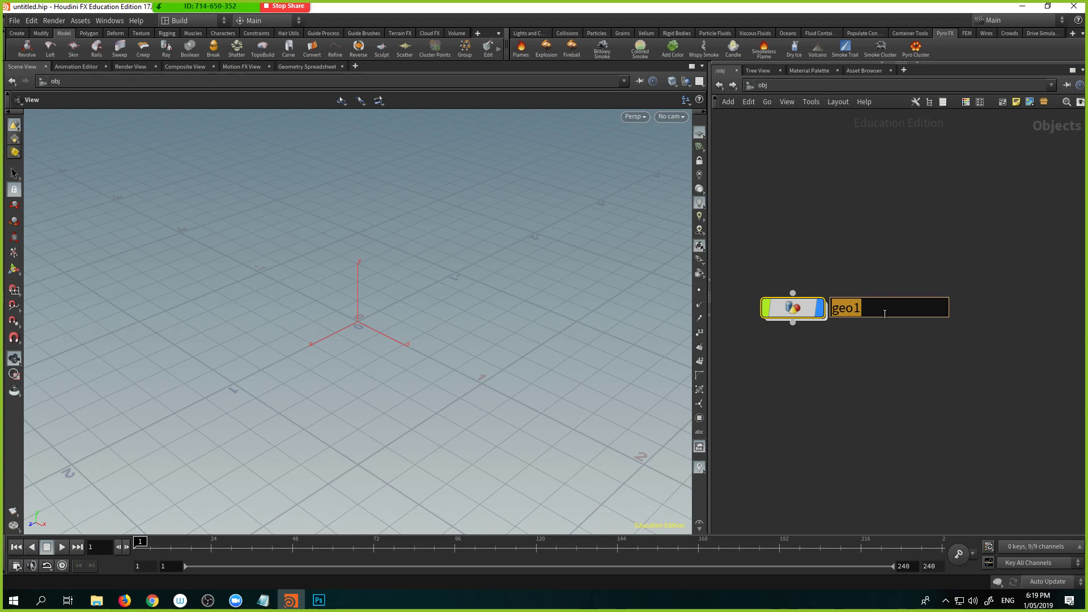
text(object_sourc)
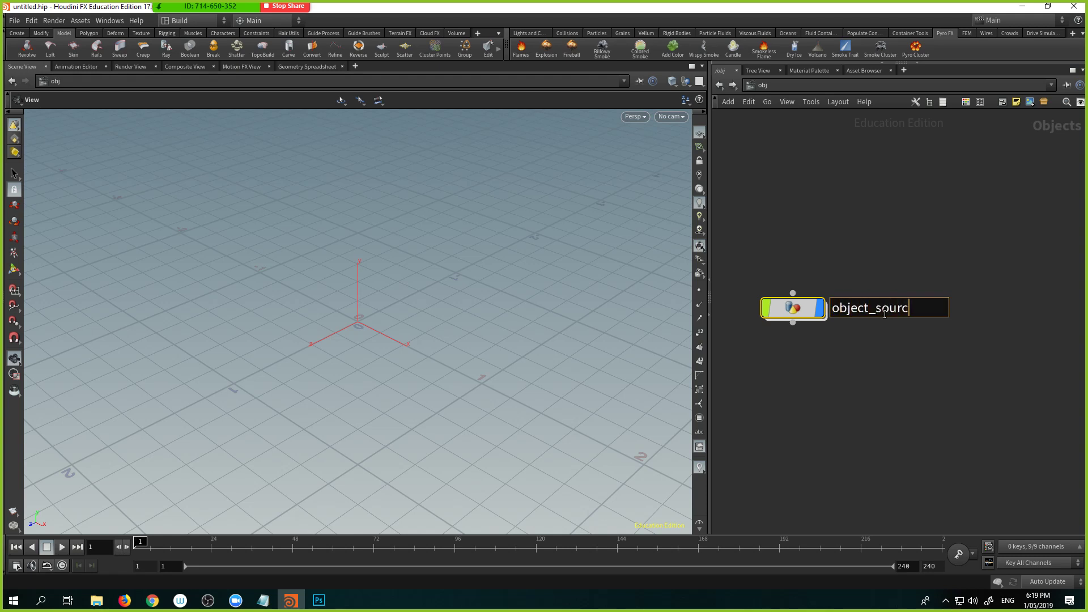
text(e)
key(Return)
Go inside object_source, add a File node and show its parameters
double_click(794, 307)
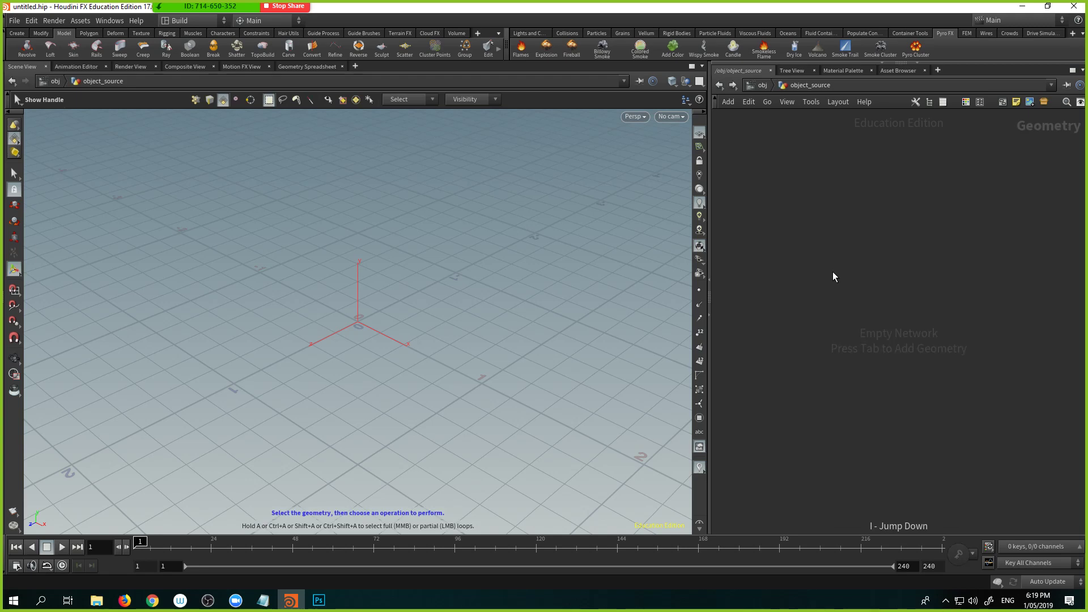
key(Tab)
text(fil)
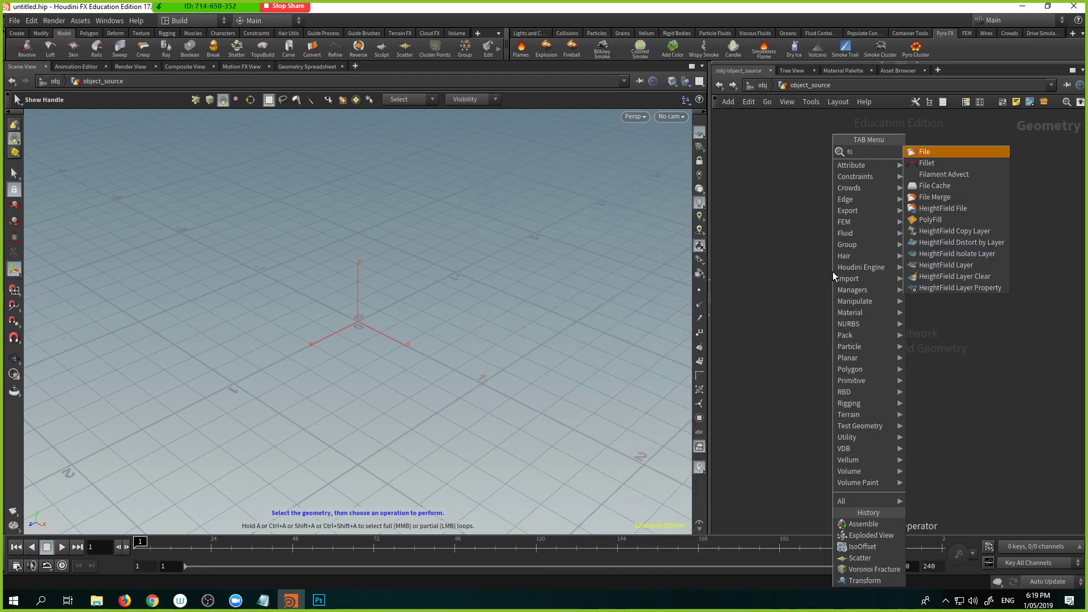
key(Return)
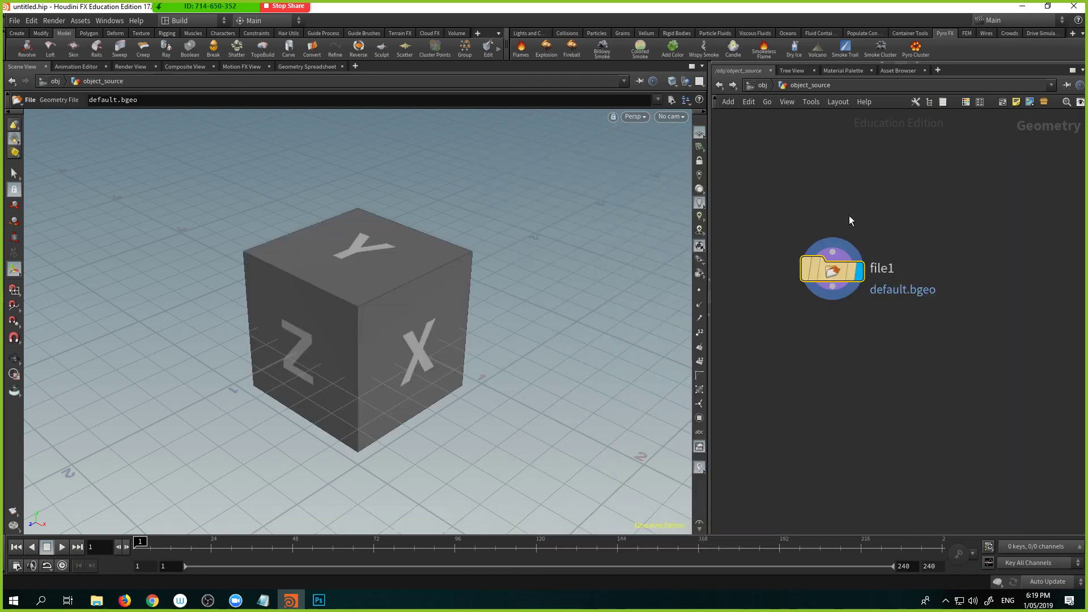
key(p)
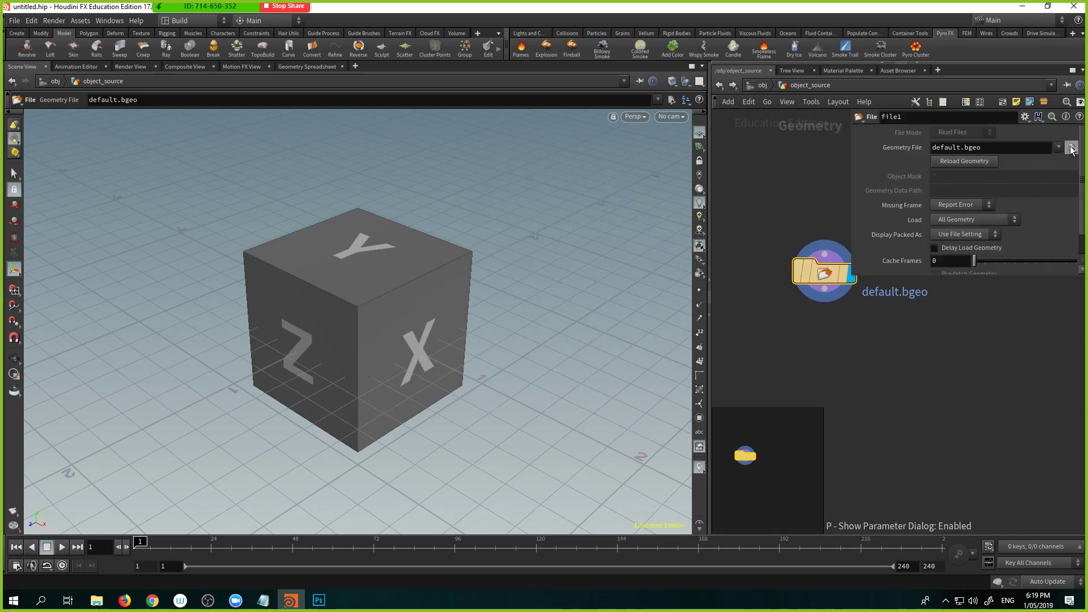
click(1071, 148)
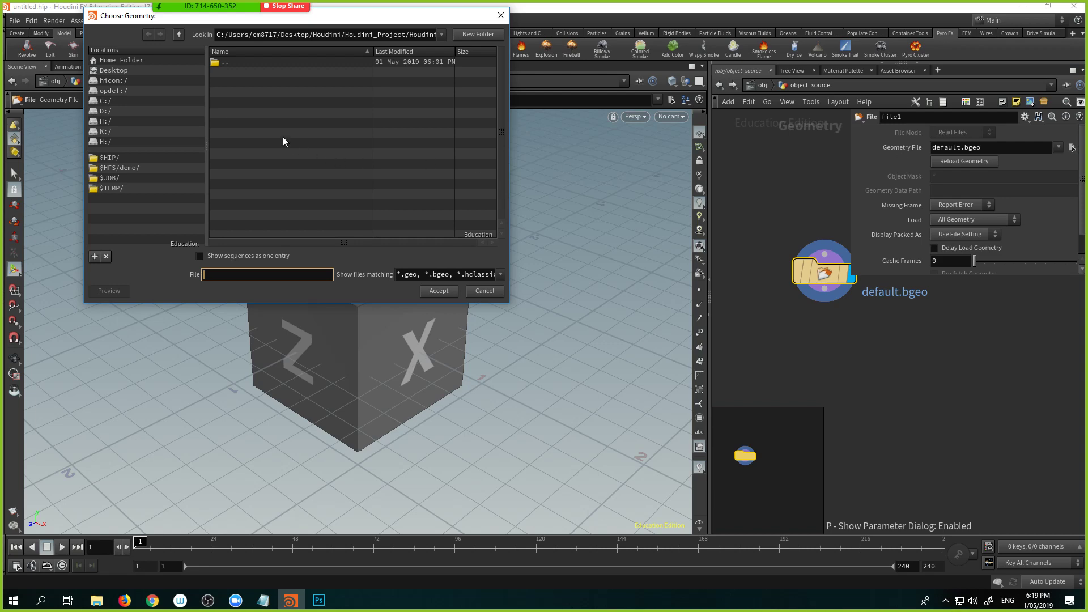
click(116, 179)
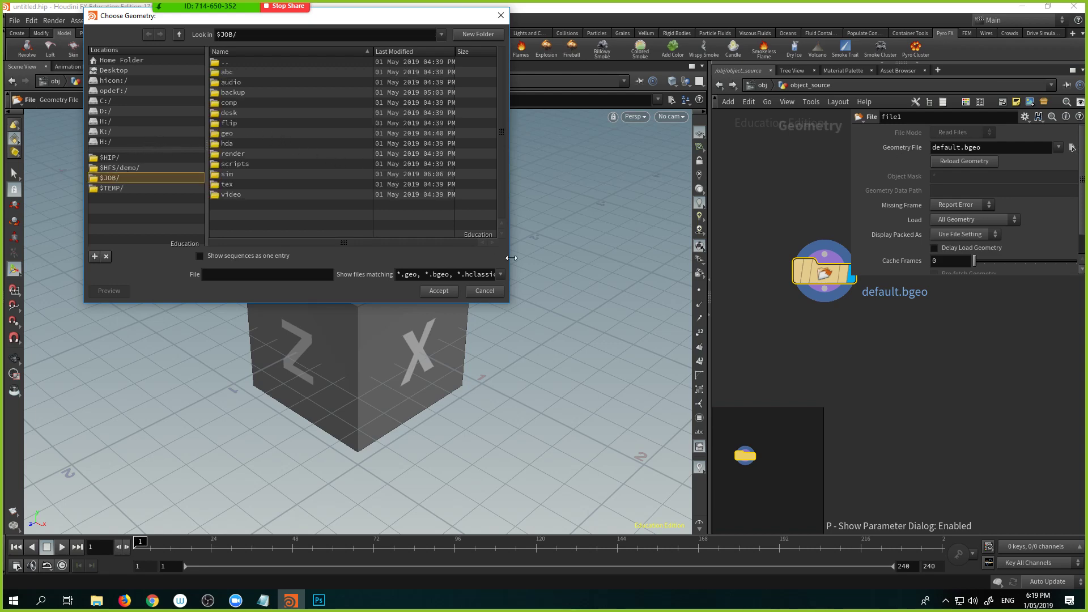
click(484, 291)
click(14, 21)
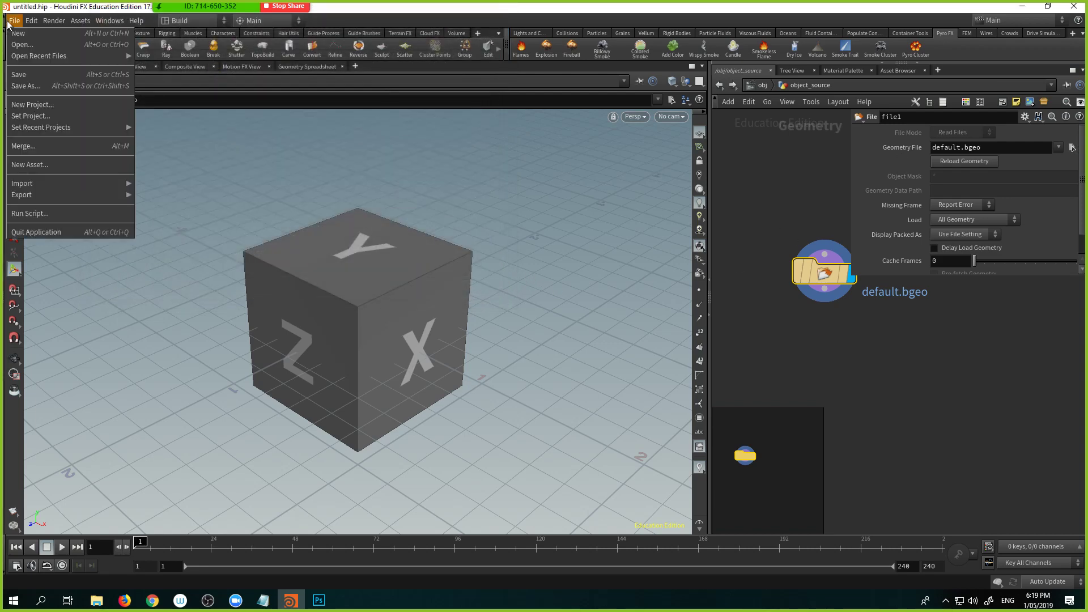
click(60, 115)
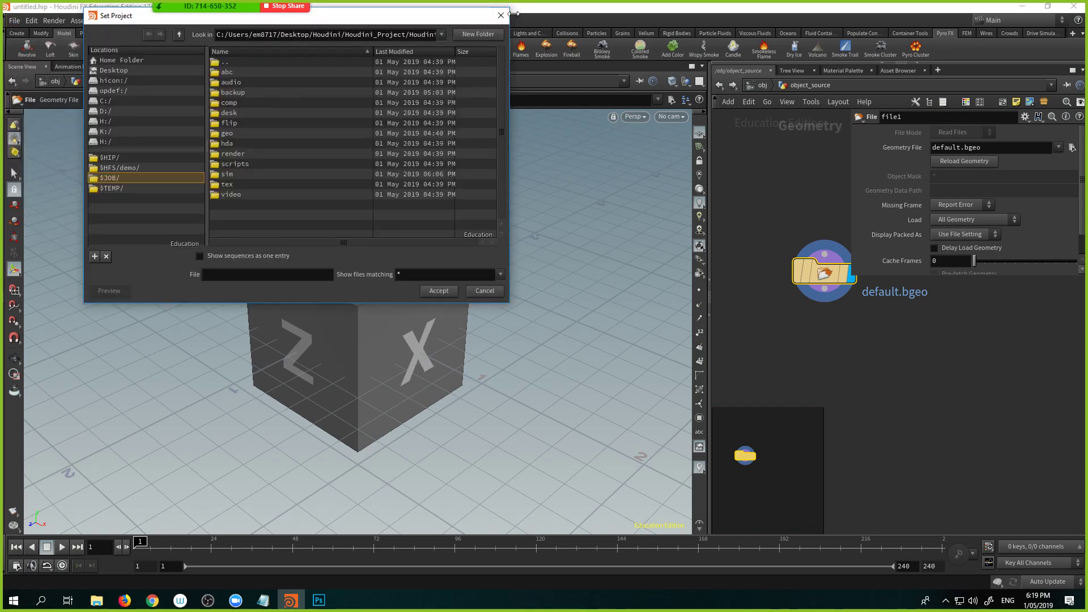
click(501, 15)
Load $JOB/geo/Statue/D0502007.obj as the File node's geometry
click(1072, 148)
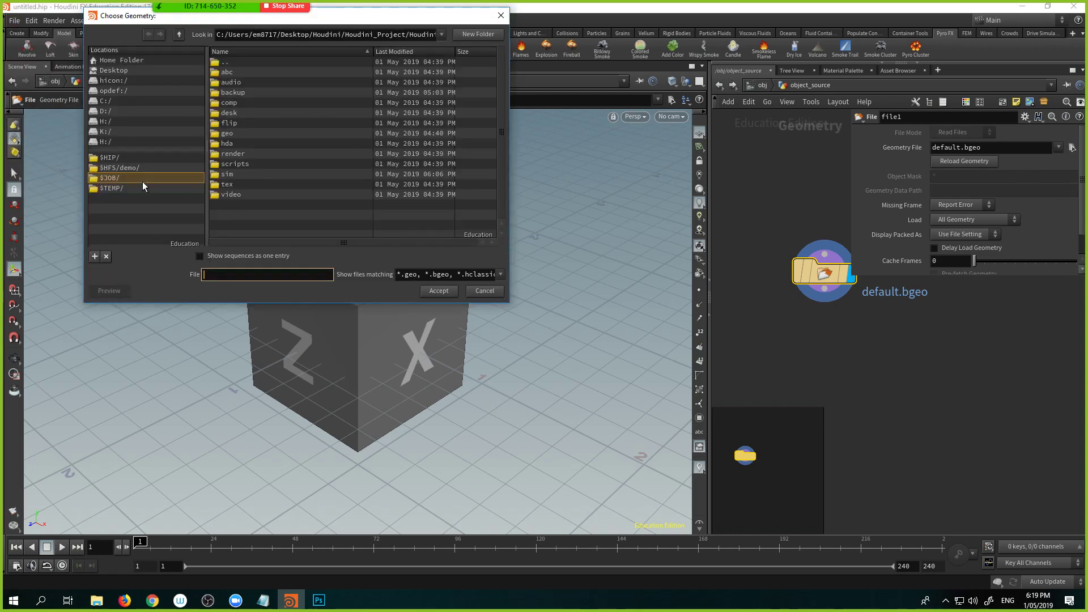
click(128, 177)
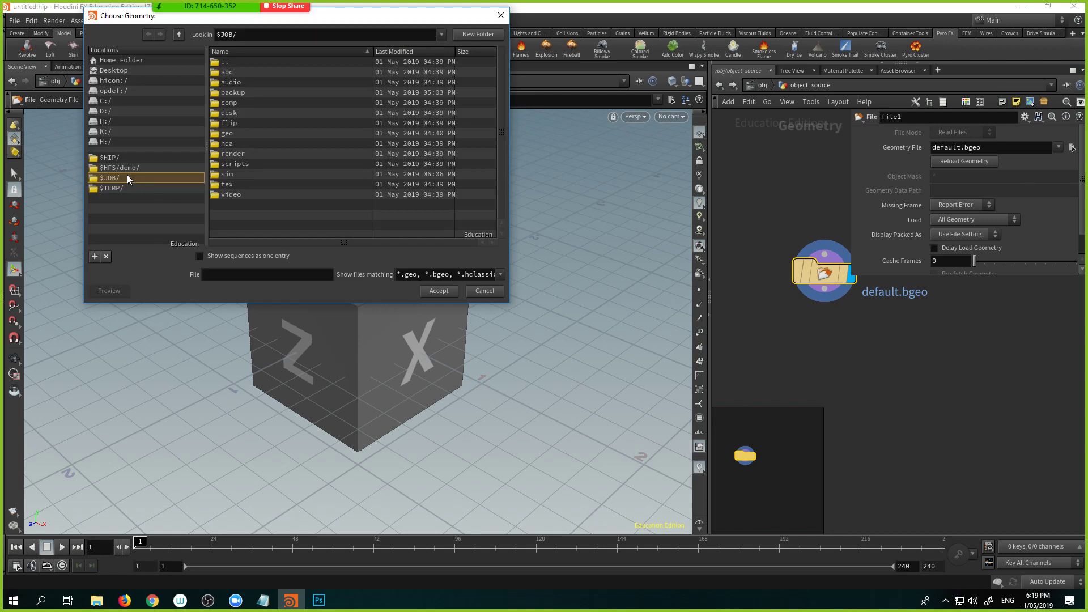
double_click(233, 133)
double_click(242, 74)
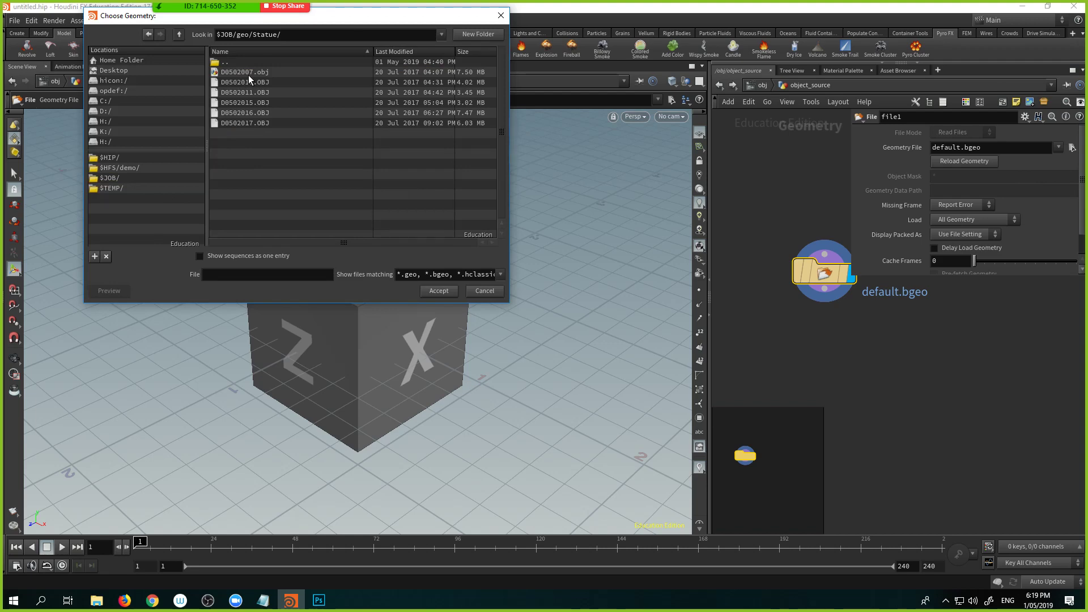
click(248, 75)
click(432, 295)
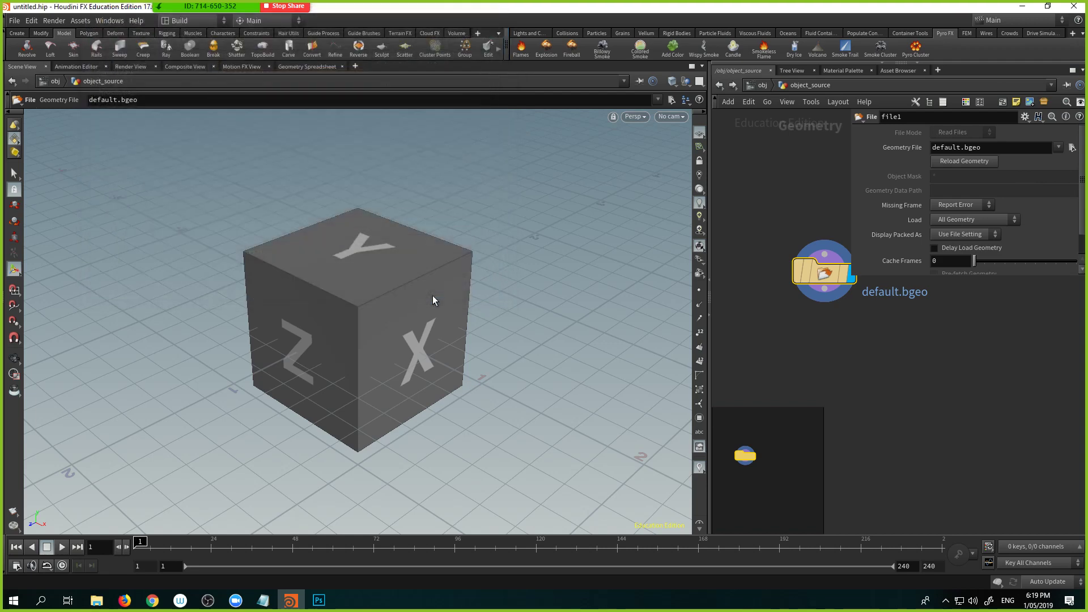
Examine the imported statue as a whole and its mesh detail around the legs and base
alt+right_drag(462, 300, 272, 284)
alt+right_drag(492, 330, 257, 274)
alt+middle_drag(606, 340, 328, 413)
alt+right_drag(328, 413, 238, 397)
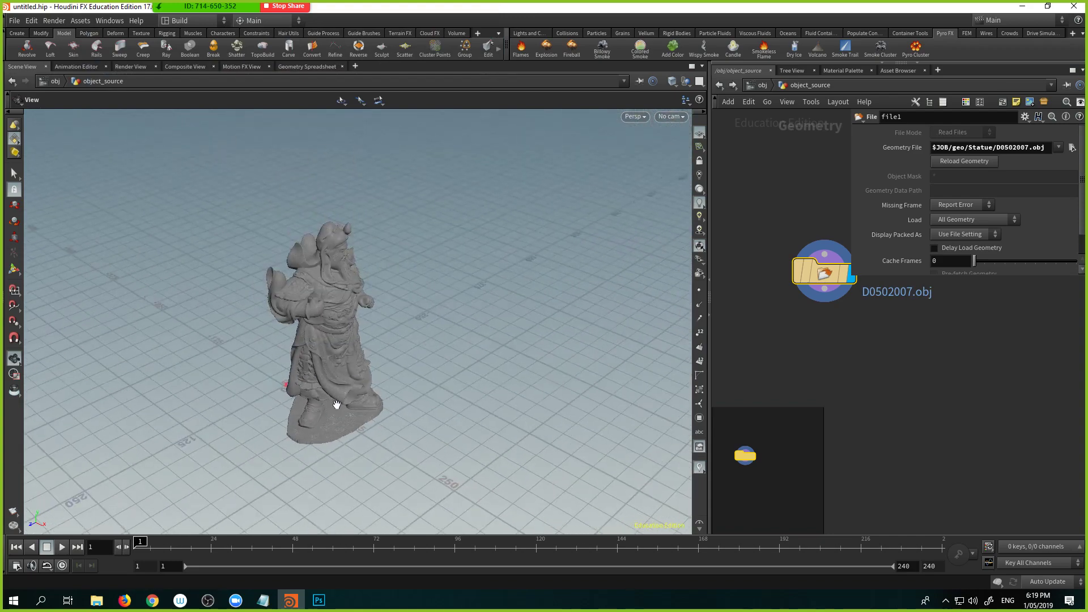
alt+drag(334, 405, 175, 382)
alt+right_drag(175, 382, 367, 408)
alt+drag(367, 409, 227, 379)
alt+right_drag(226, 380, 313, 408)
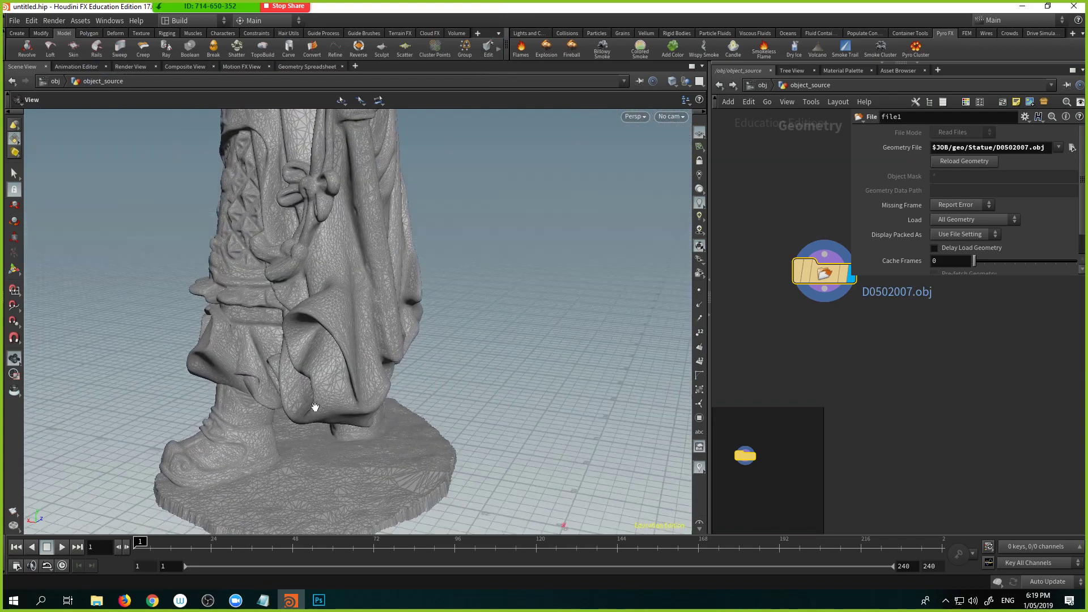
alt+middle_drag(314, 408, 268, 393)
Add a Transform node connected to the File node's output
click(825, 290)
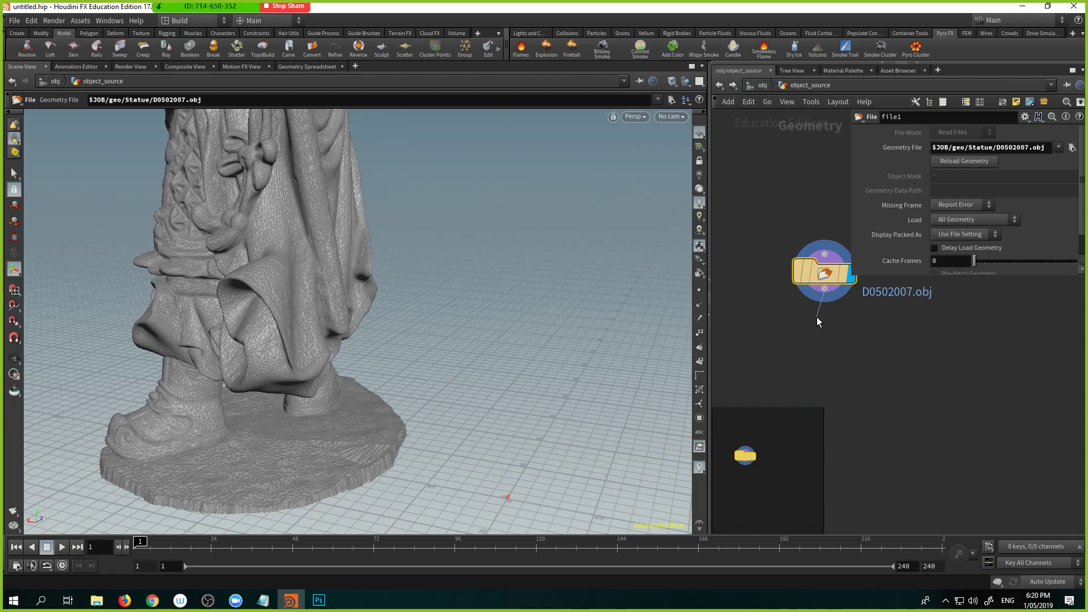
click(817, 321)
text(tra s)
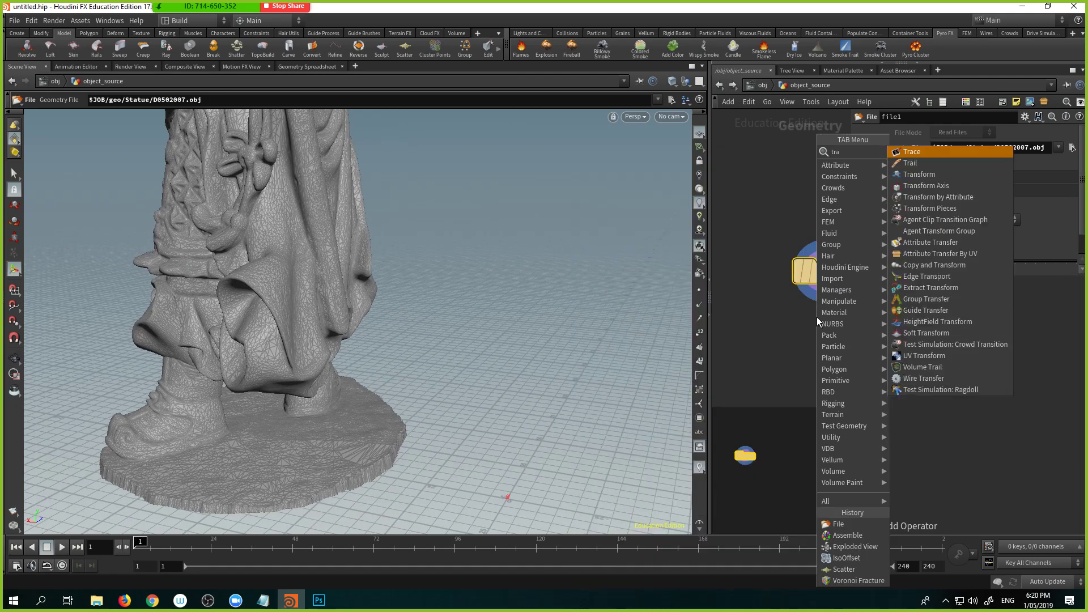
key(BackSpace)
key(BackSpace)
key(Down)
key(Down)
key(Return)
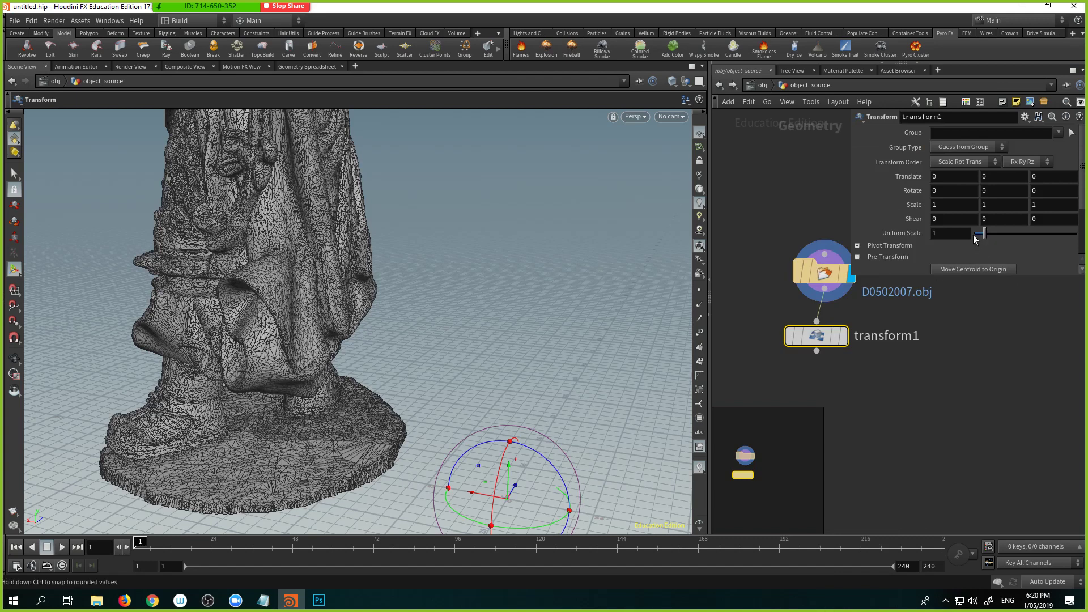
Set the Transform node's uniform scale to 0.1 and make it the displayed node
double_click(958, 233)
text(.1)
key(Return)
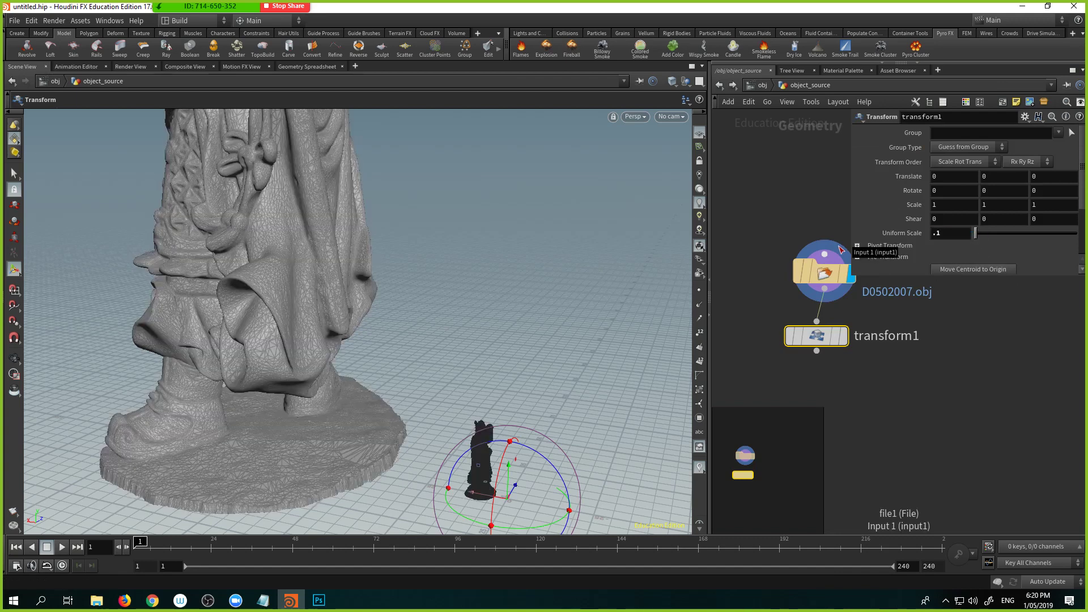
alt+drag(571, 378, 563, 345)
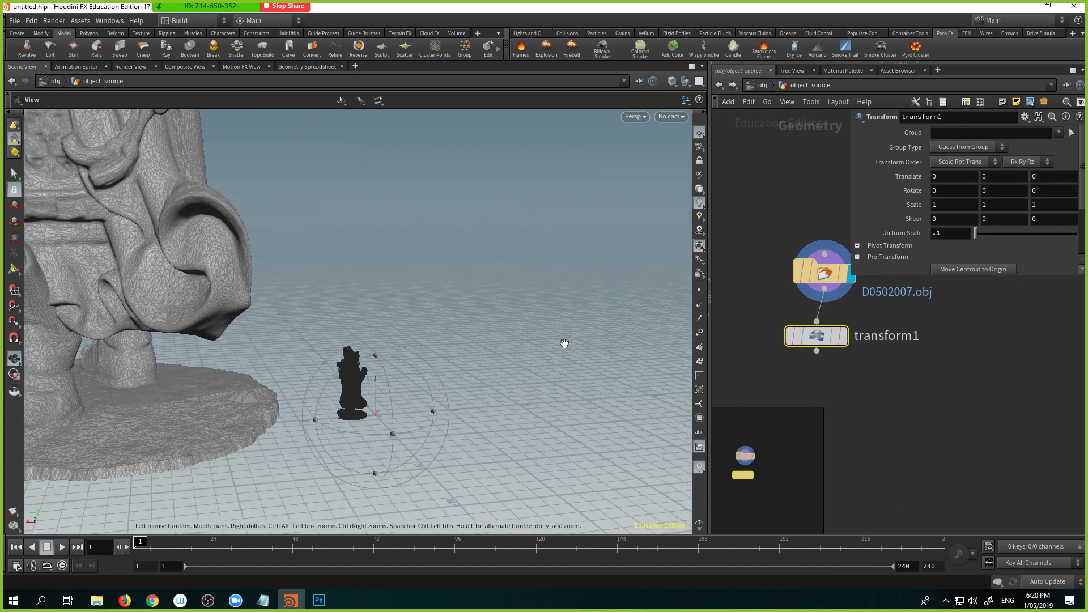
alt+drag(466, 381, 379, 389)
alt+right_drag(379, 389, 609, 352)
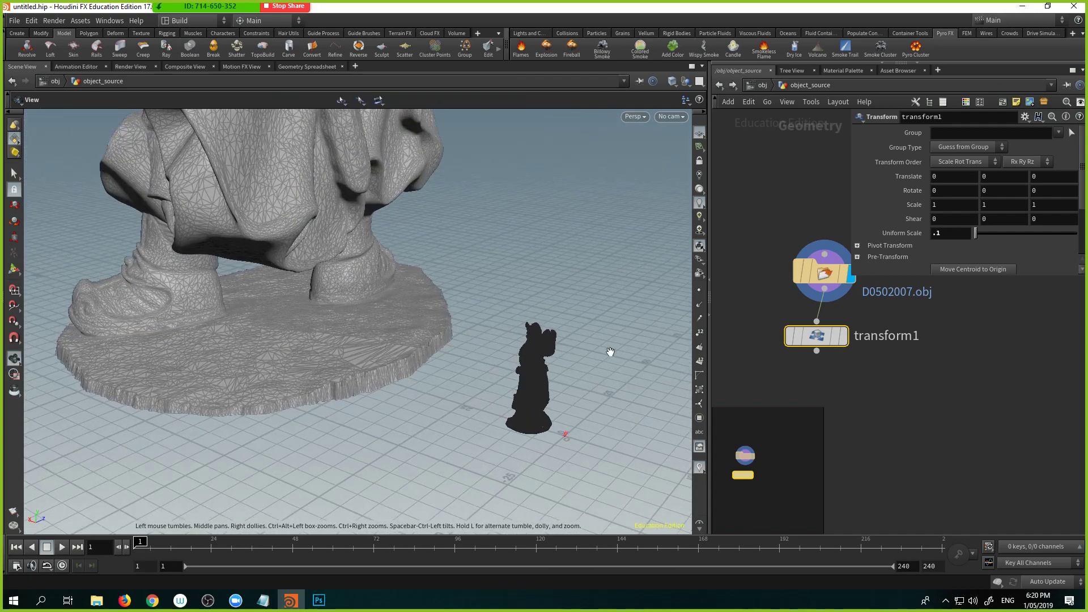
click(848, 339)
Move the scaled statue along X to a translate value of about -6.96
alt+drag(563, 432, 573, 416)
drag(442, 351, 473, 348)
alt+drag(343, 380, 491, 372)
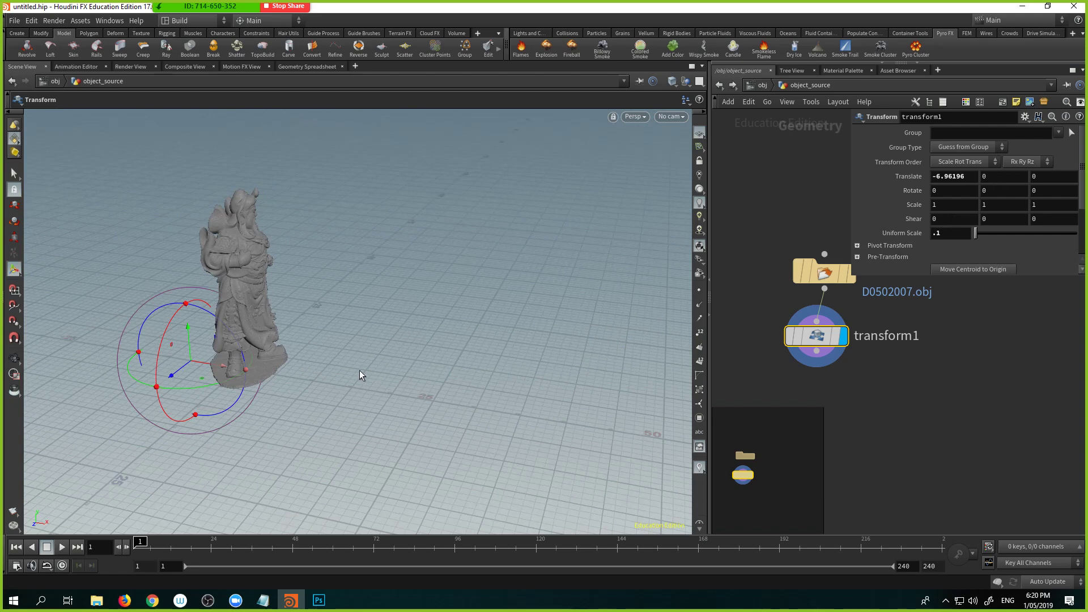
alt+drag(316, 360, 342, 336)
Cycle the transform handle through its alignment modes and undo the trial handle changes
key(m)
key(m)
key(m)
key(m)
key(m)
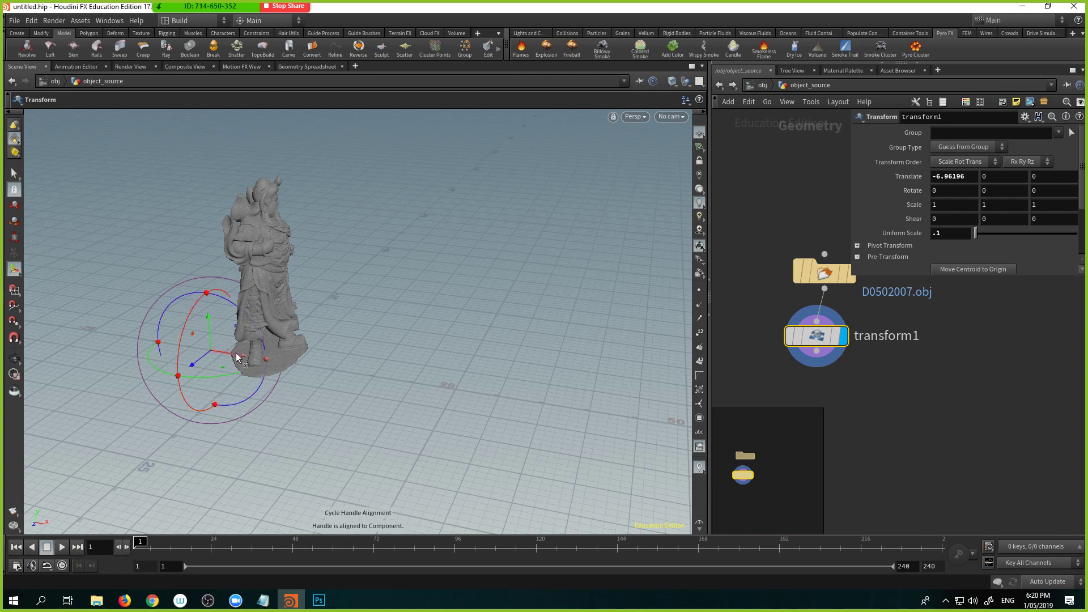
key(ctrl+z)
key(m)
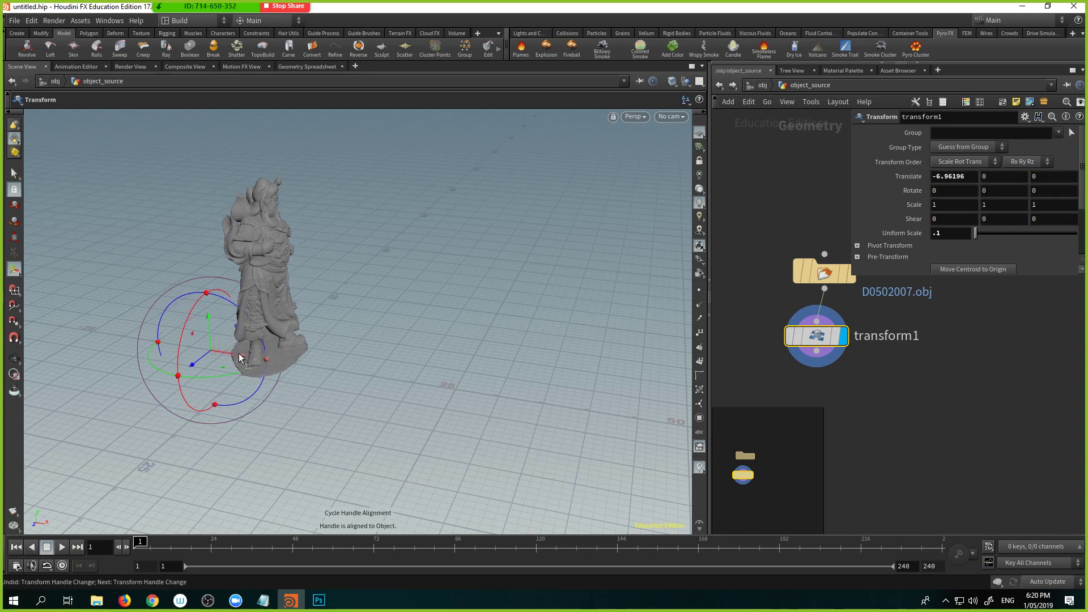
drag(239, 358, 246, 360)
key(ctrl+z)
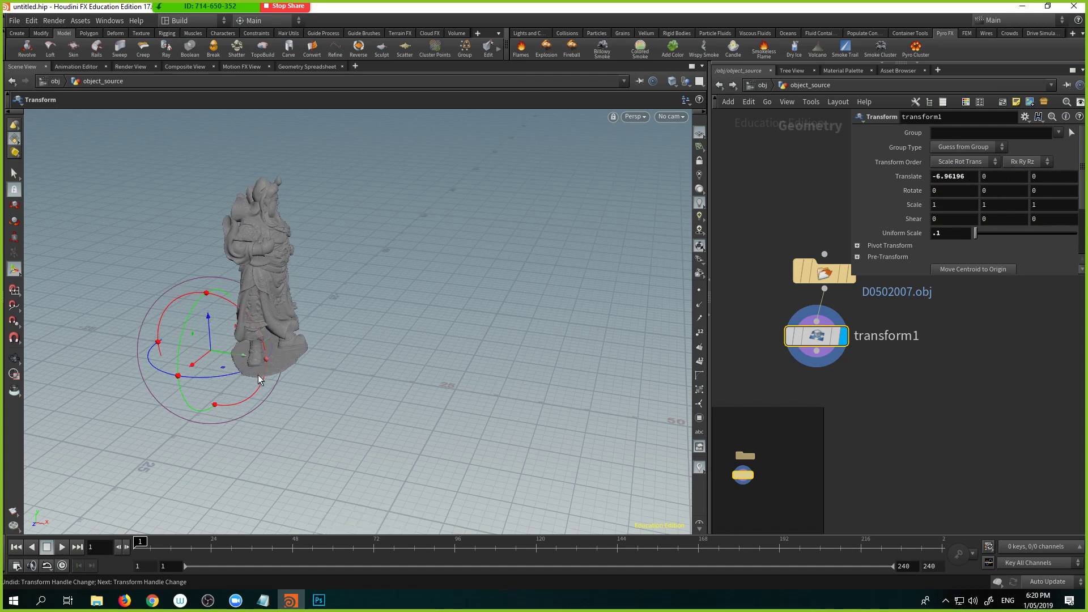
Rotate the statue about the Y axis to -90 degrees
drag(243, 372, 181, 383)
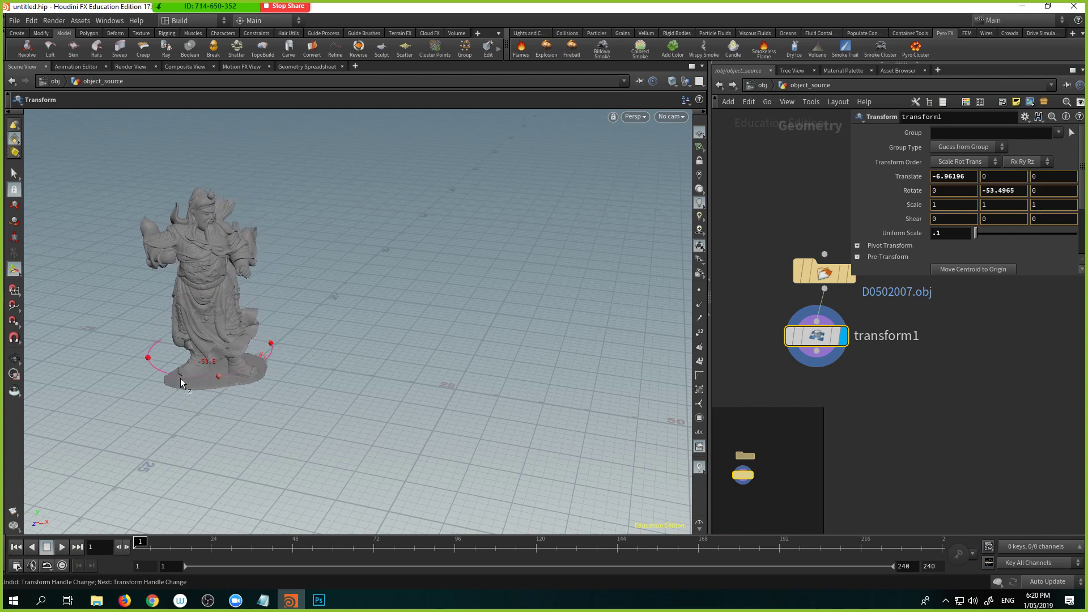
click(1015, 190)
text(9)
key(BackSpace)
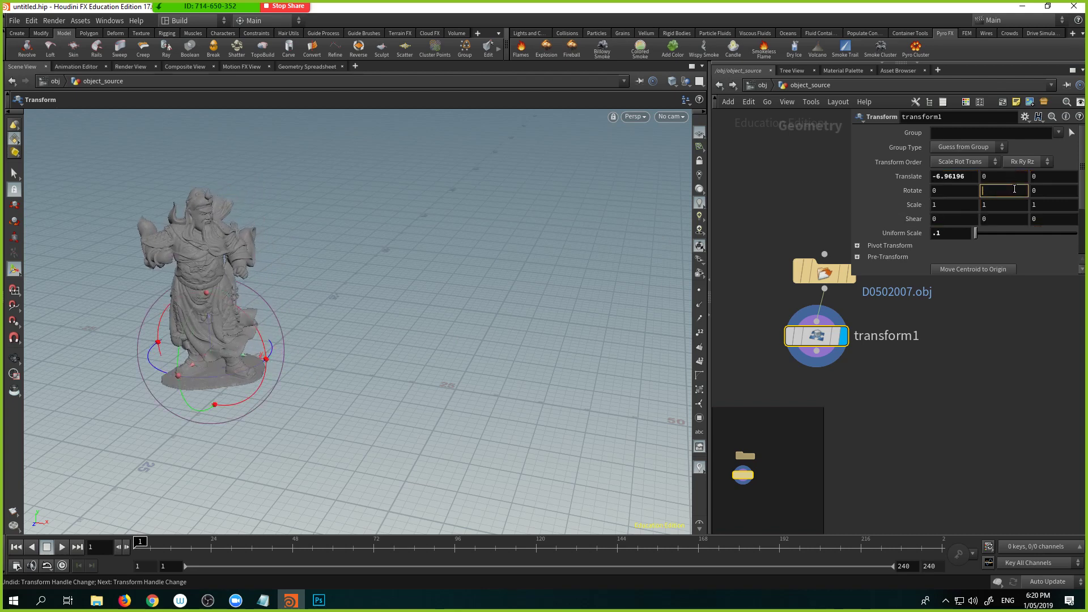
text(-90)
key(Return)
key(Escape)
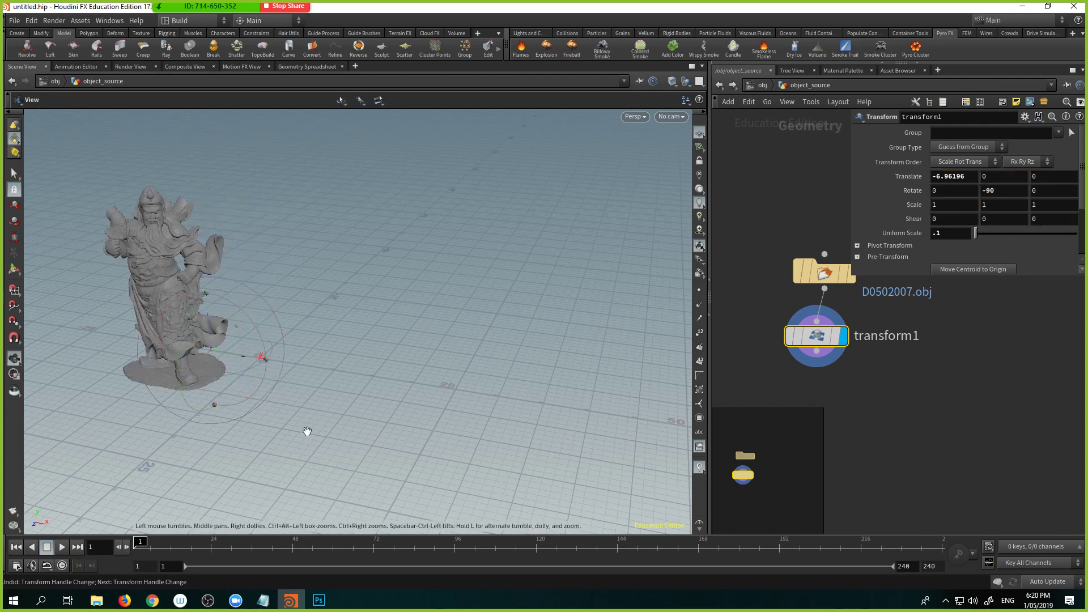
Move the rotated statue along X to a translate value of about 0.59
drag(309, 433, 346, 420)
key(Return)
drag(214, 376, 277, 382)
alt+drag(277, 385, 244, 414)
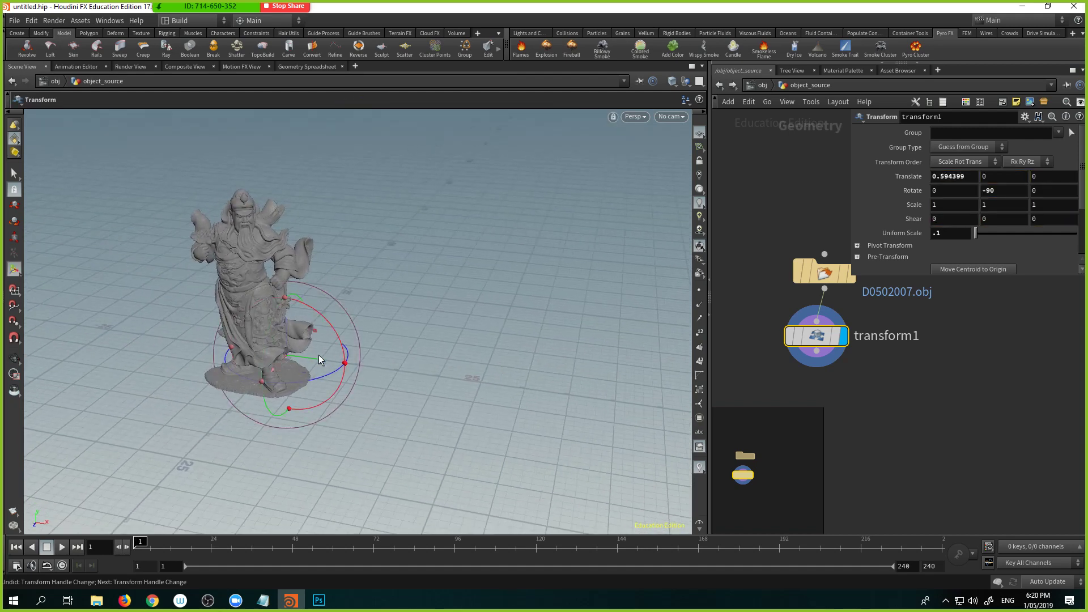
right_drag(409, 386, 498, 401)
drag(498, 400, 430, 418)
key(Return)
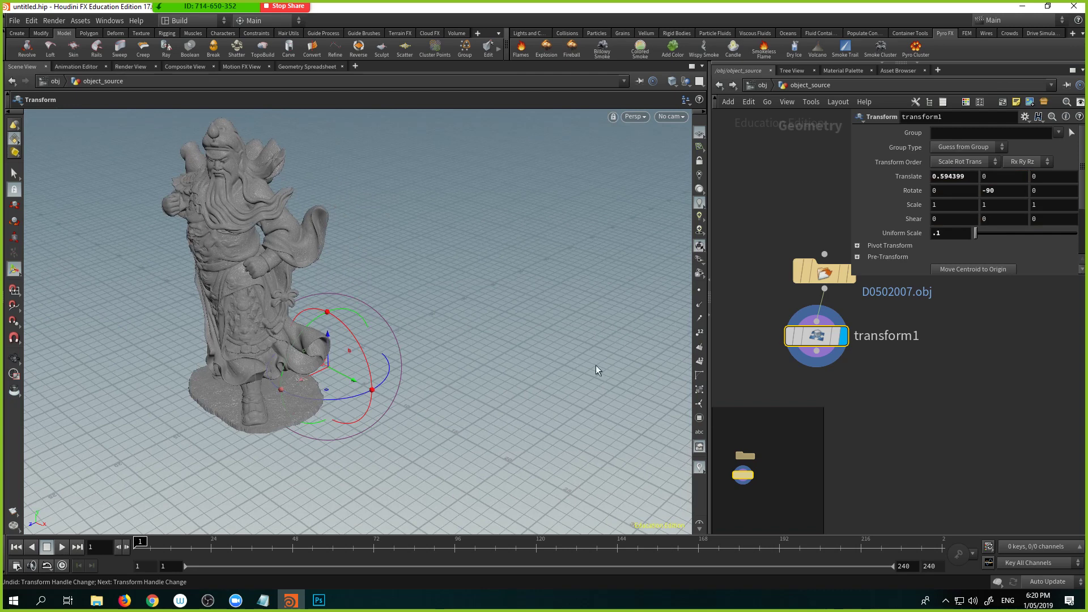
Move the statue along Z to a translate value of about -6.14
key(Escape)
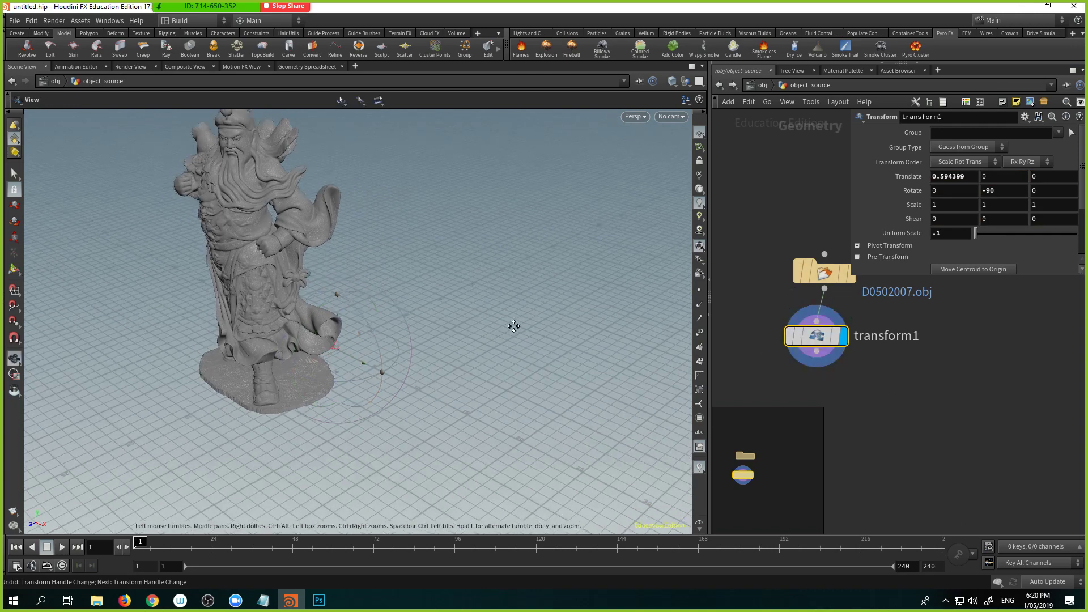
right_drag(513, 323, 355, 312)
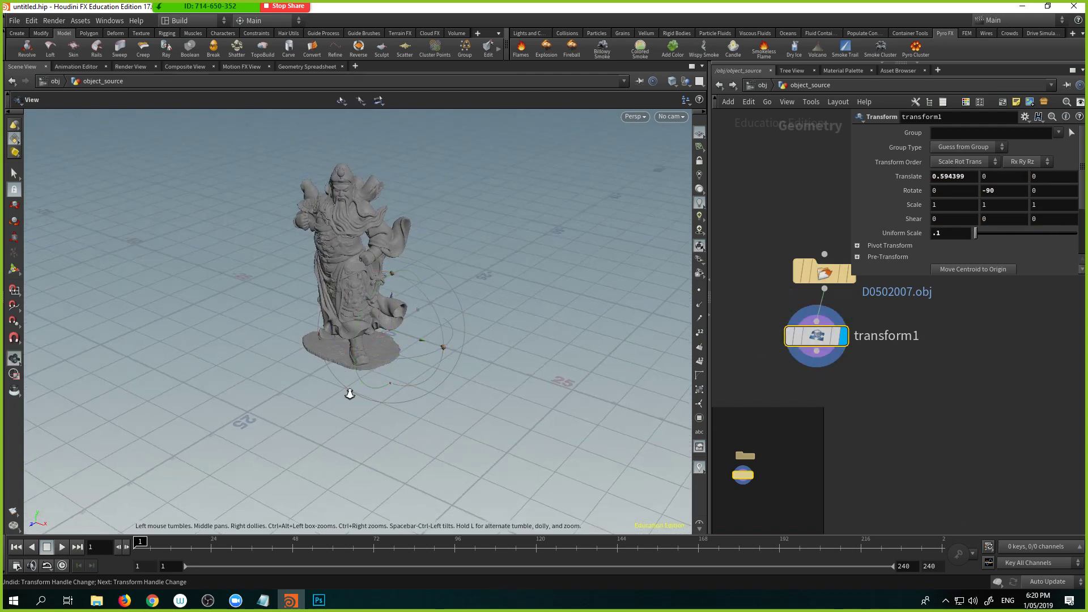
right_drag(348, 393, 429, 427)
middle_drag(430, 427, 376, 451)
key(Return)
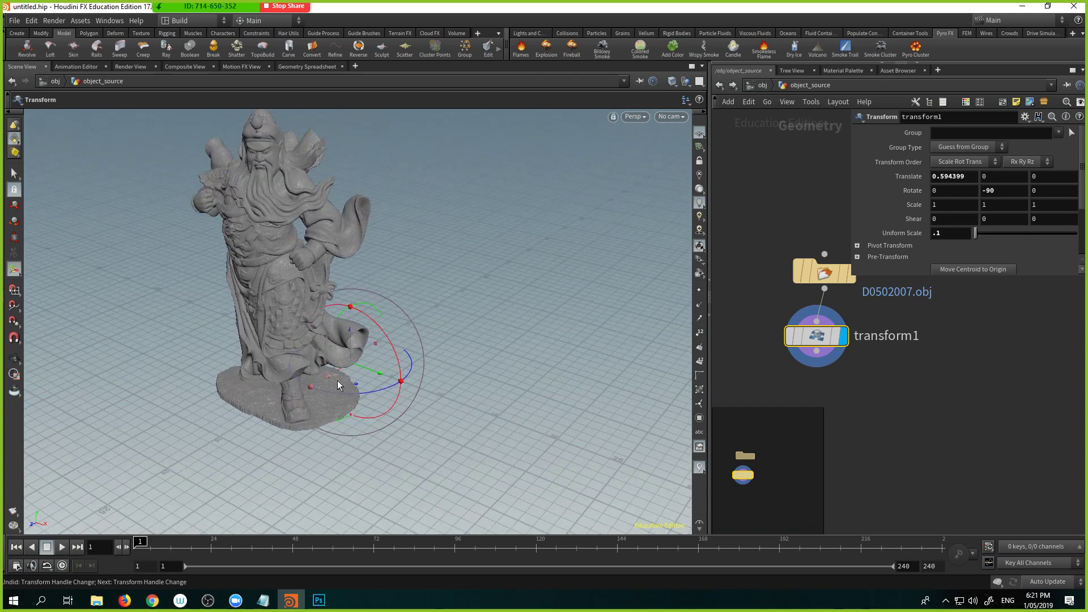
drag(338, 381, 365, 364)
key(Escape)
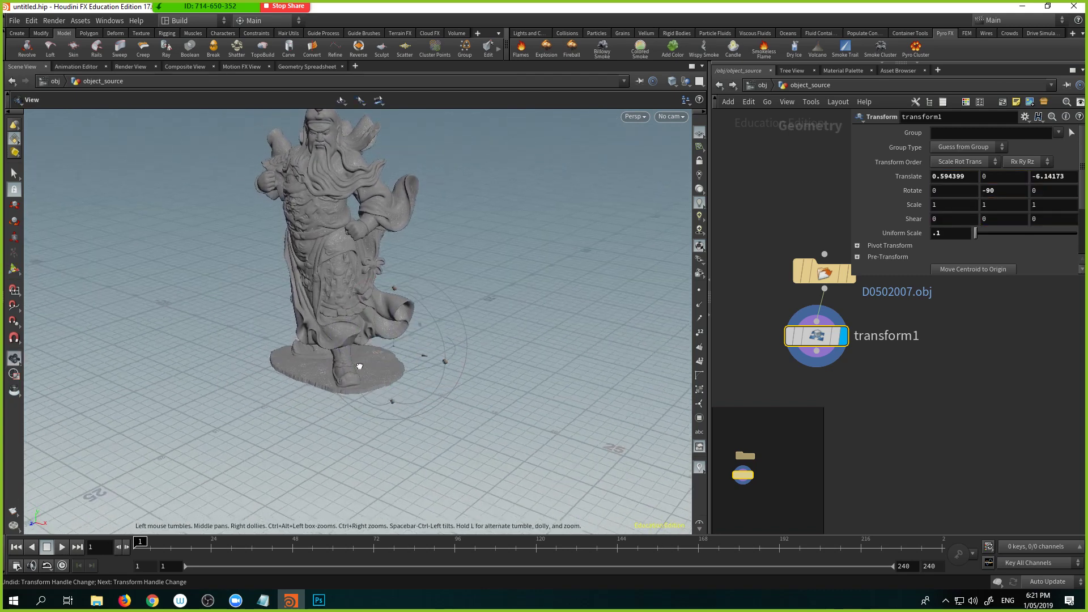
right_drag(364, 364, 362, 407)
key(Return)
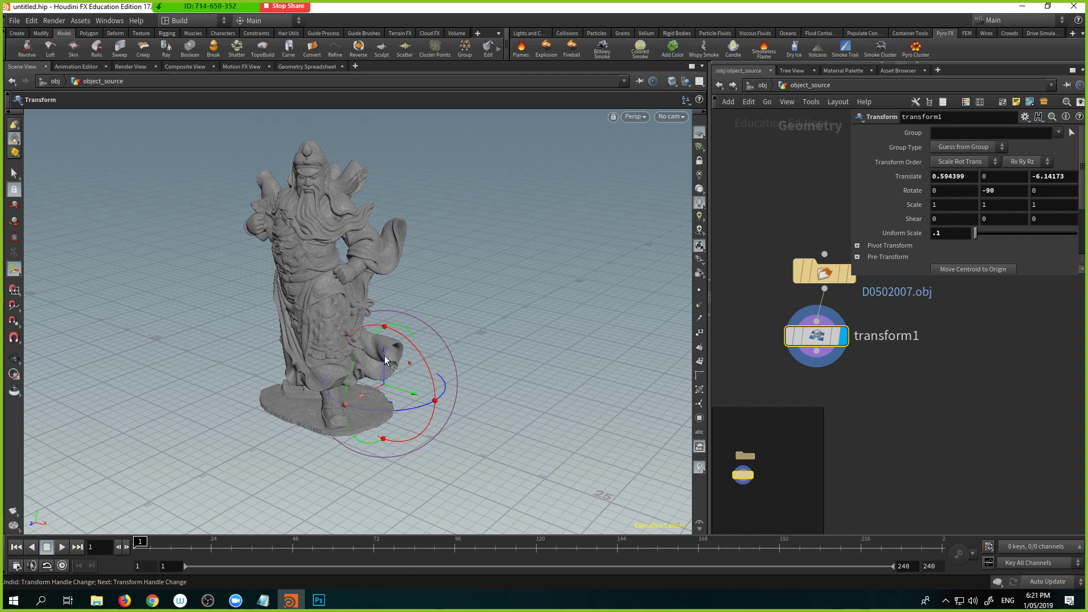
Cycle the statue's transform handle through its alignment modes, including viewport and component
key(m)
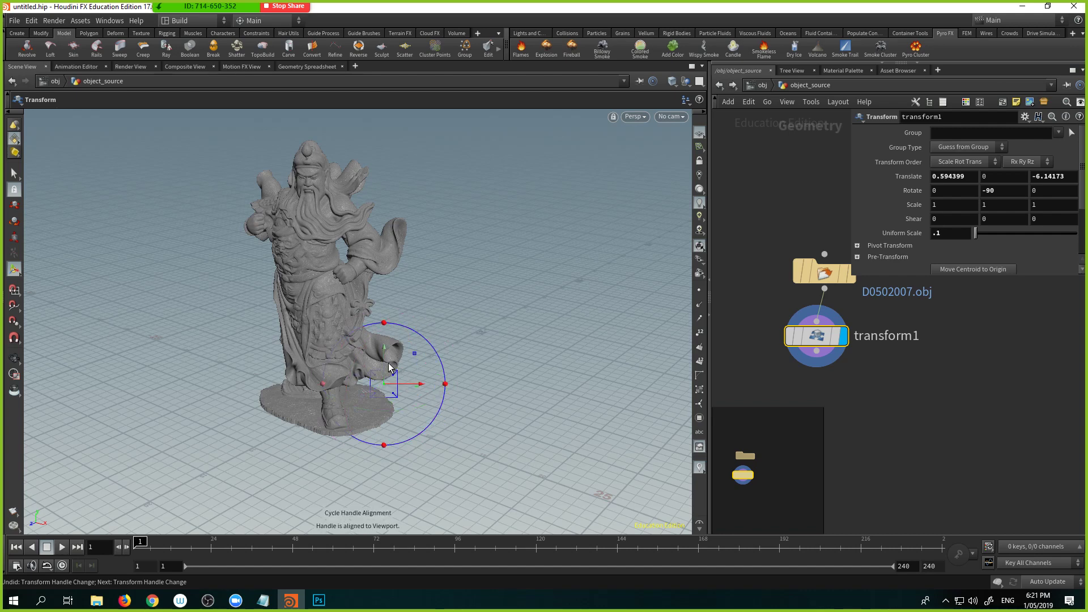
key(m)
key(m)
key(m)
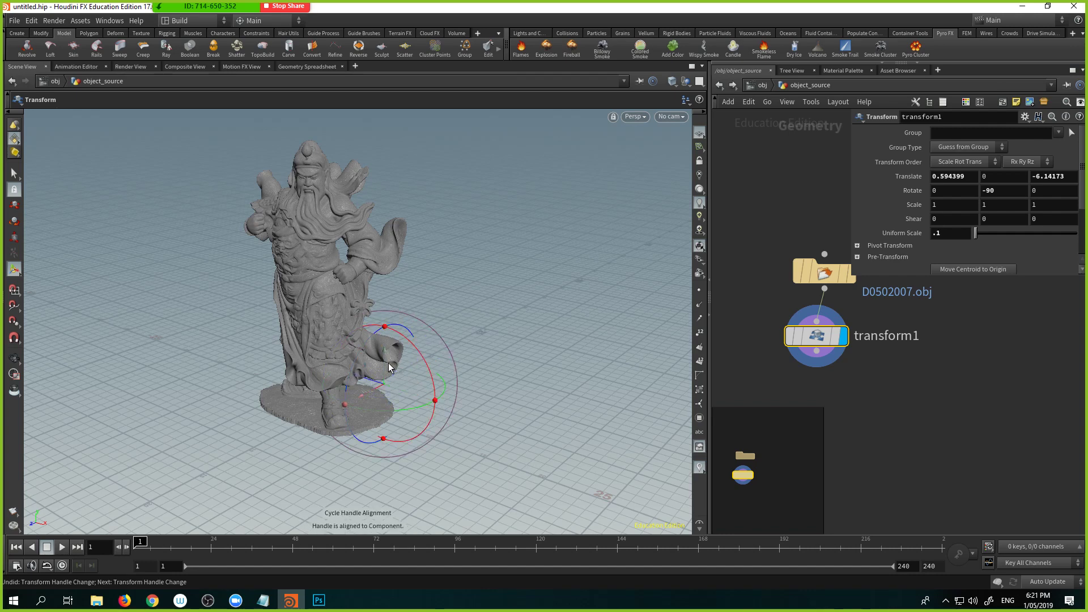
key(m)
key(m)
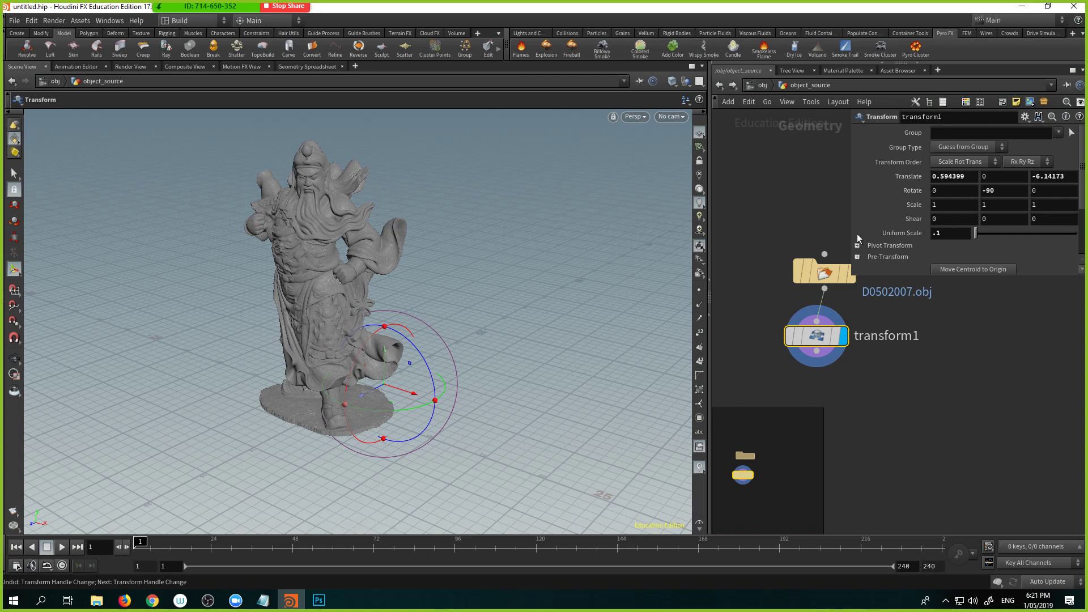
Hide the node parameters, add an IsoOffset node fed by transform1, and display its fog volume
middle_drag(912, 393, 928, 408)
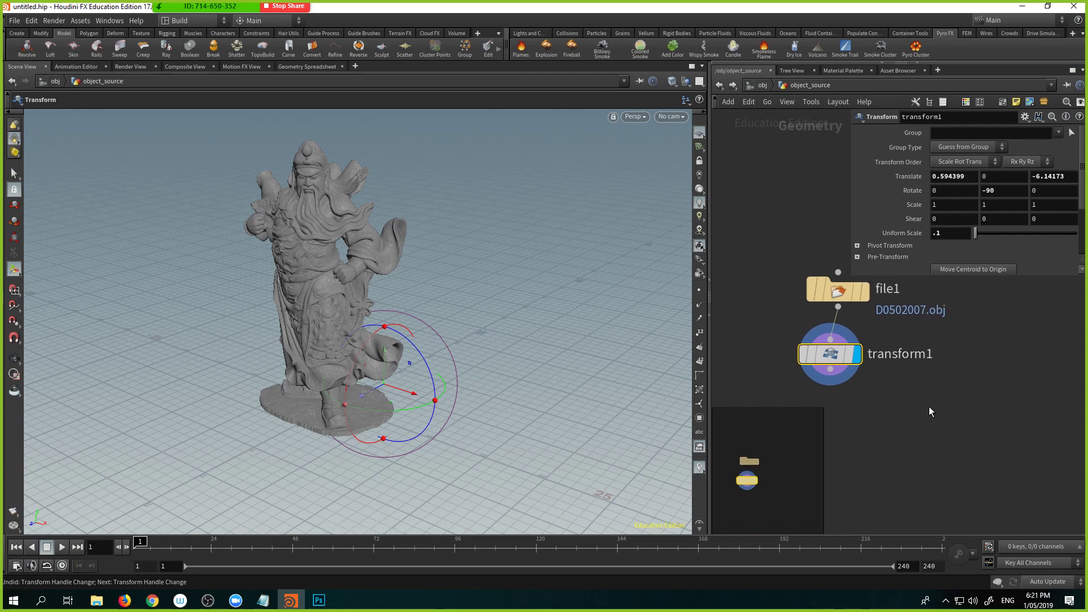
key(p)
middle_drag(932, 313, 951, 229)
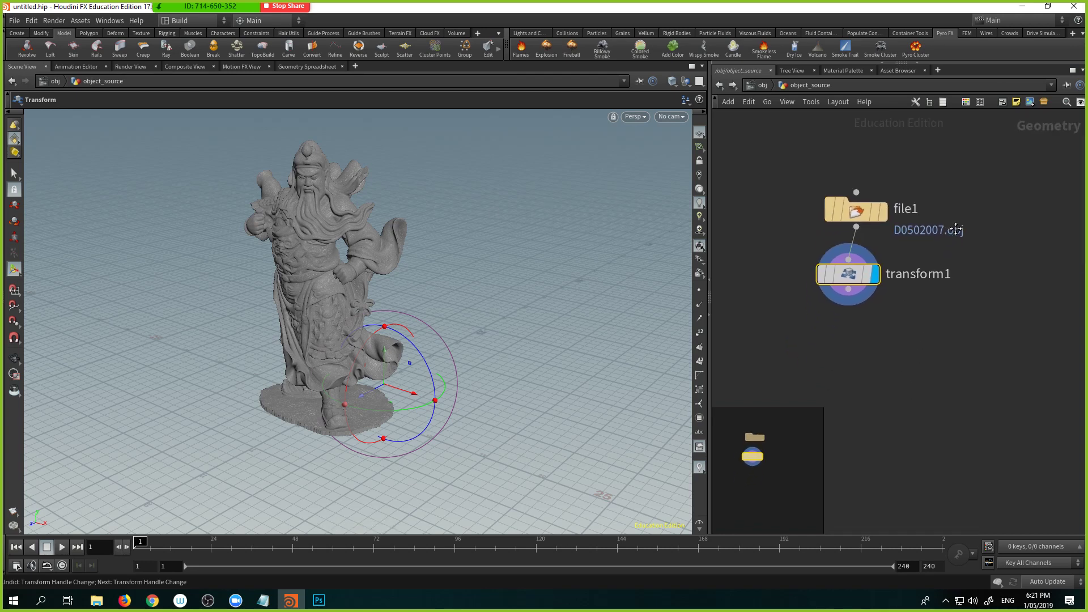
click(848, 285)
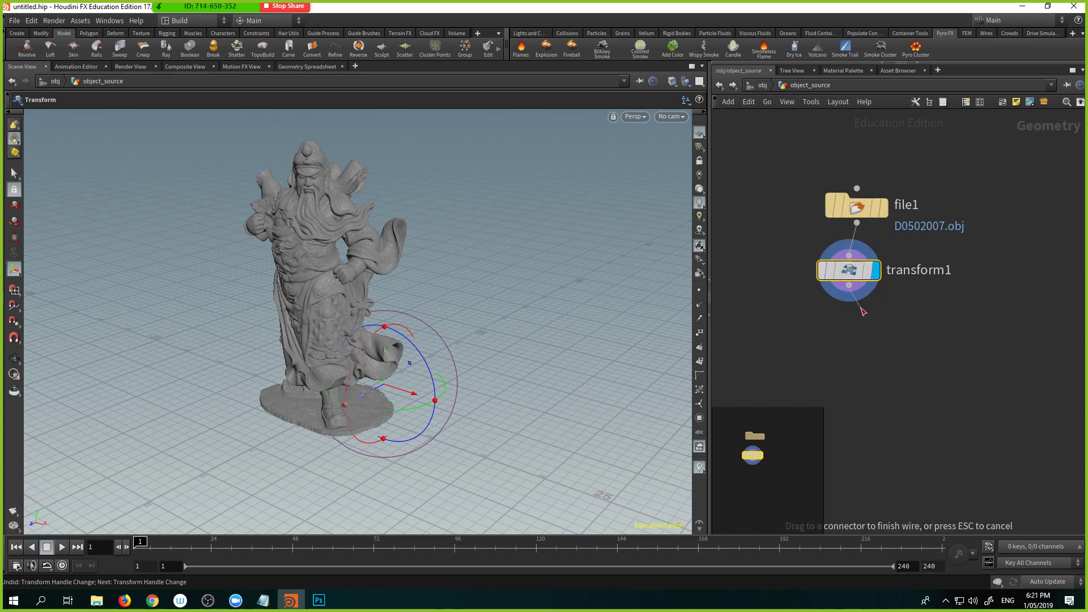
key(Tab)
text(iso)
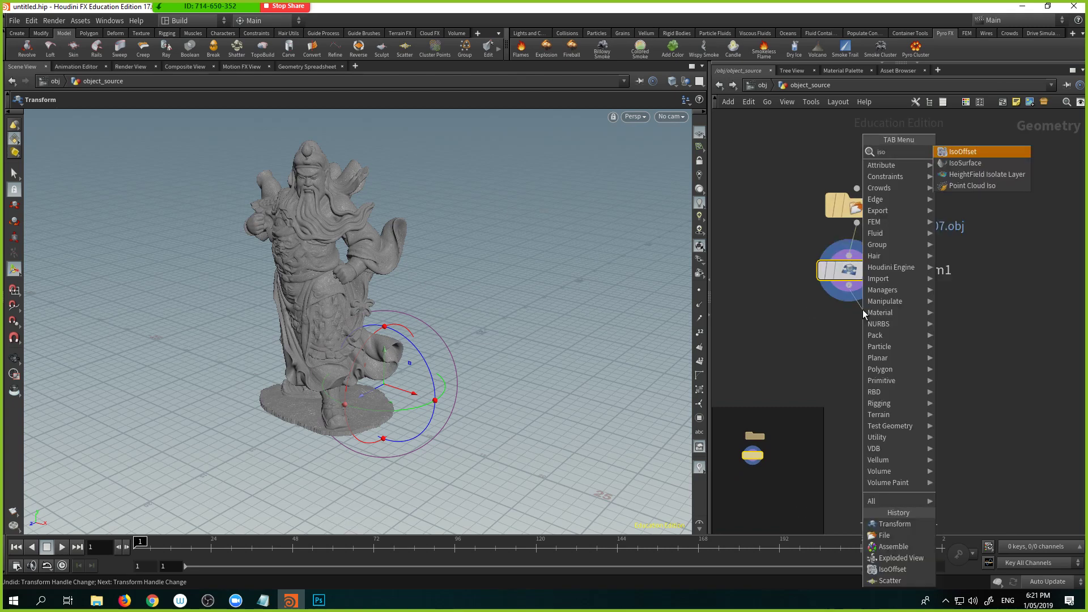
key(Return)
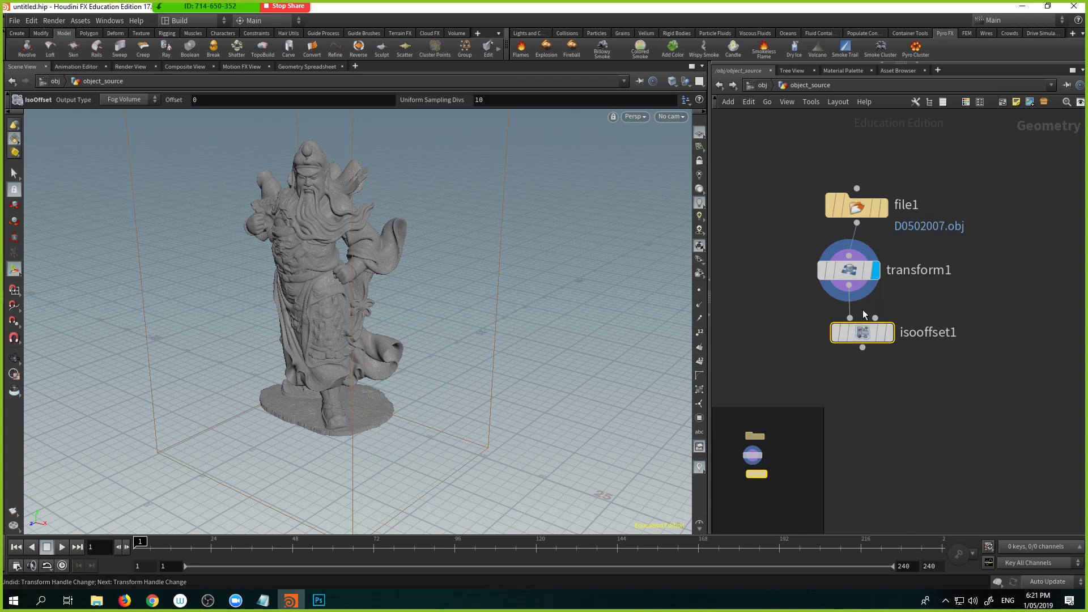
click(889, 333)
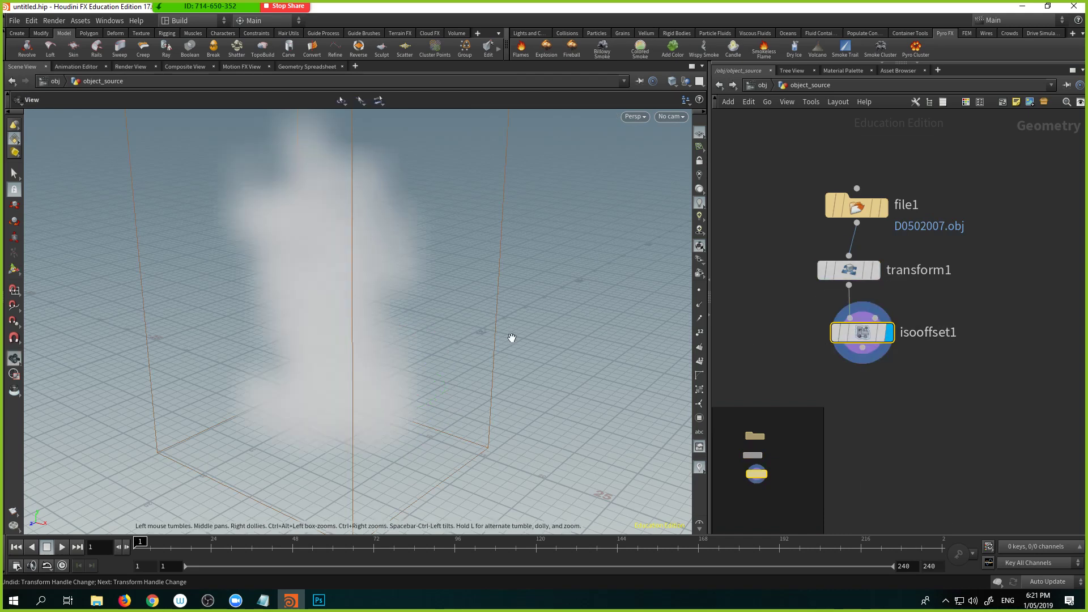
drag(401, 319, 376, 298)
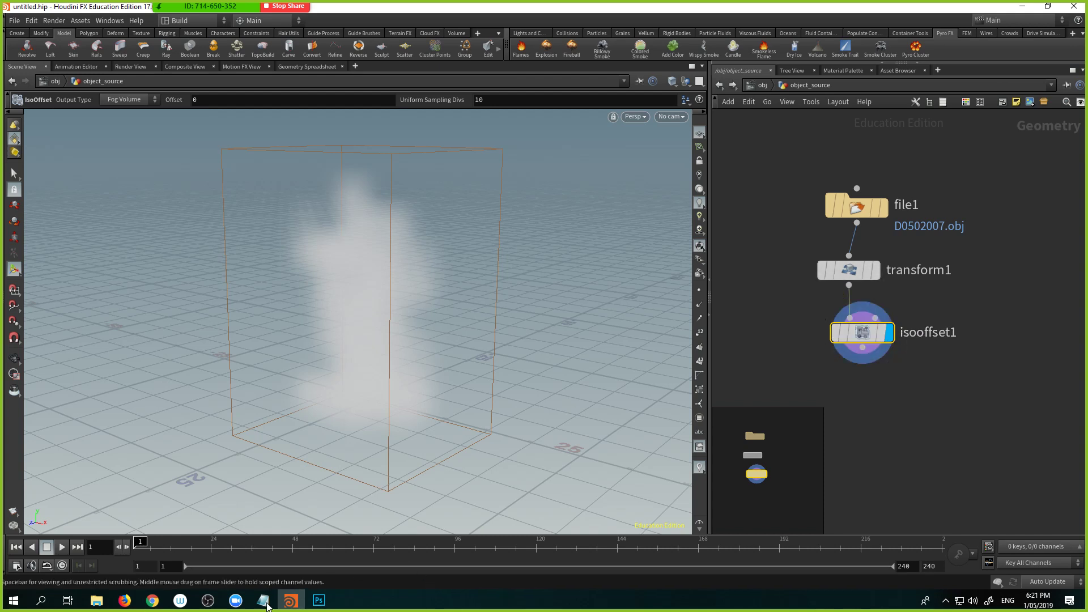
Switch to Notepad, replace the existing notes with the lines "Pixel" and "Voxel", and return to Houdini
mouse_move(262, 606)
click(223, 561)
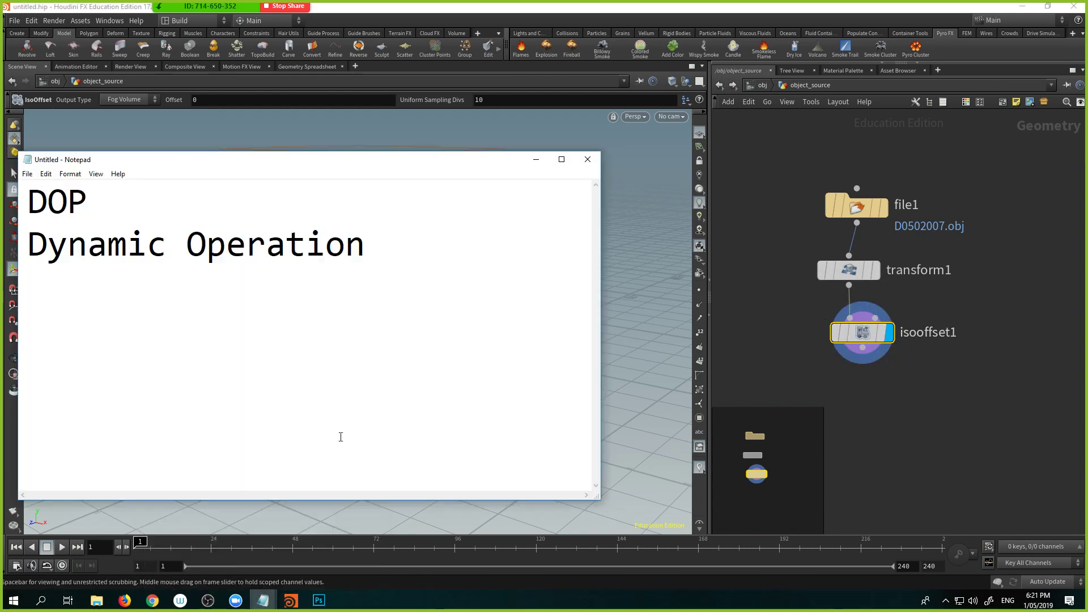
key(ctrl+a)
text(Pi)
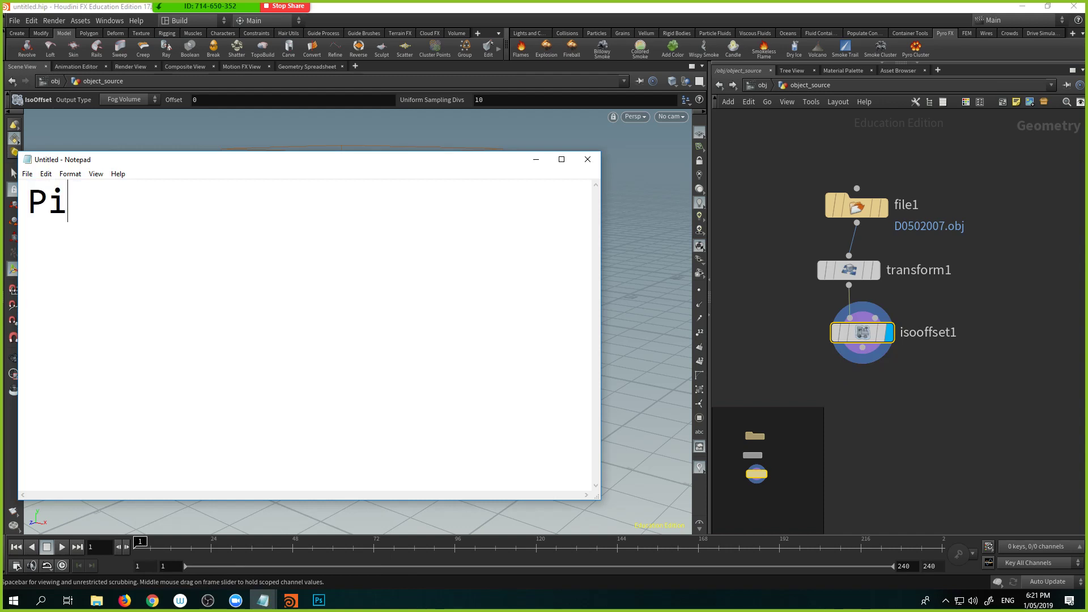
text(xel)
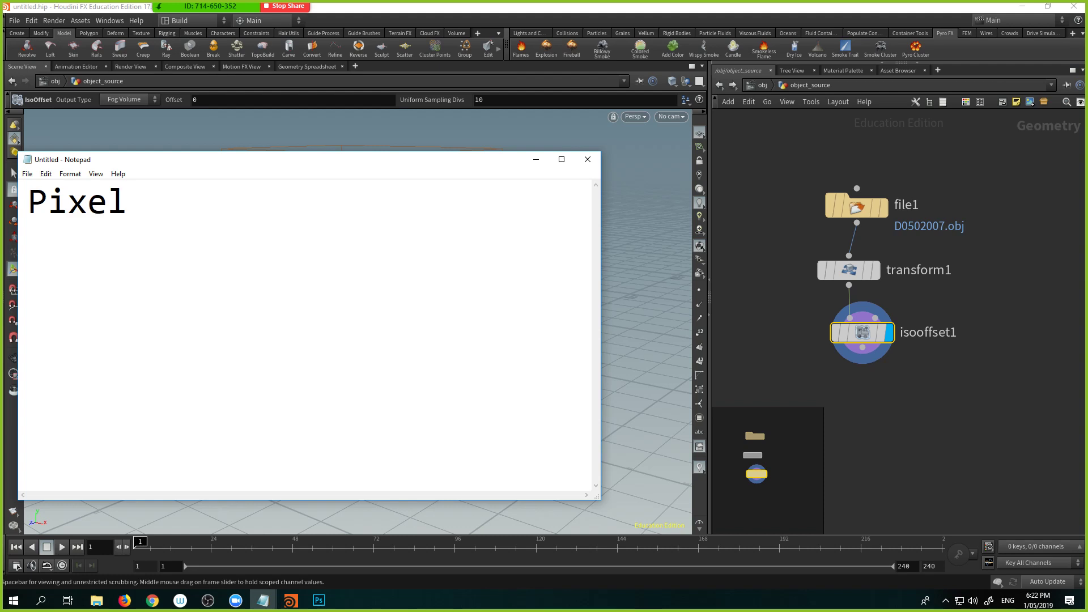
text(Voxel)
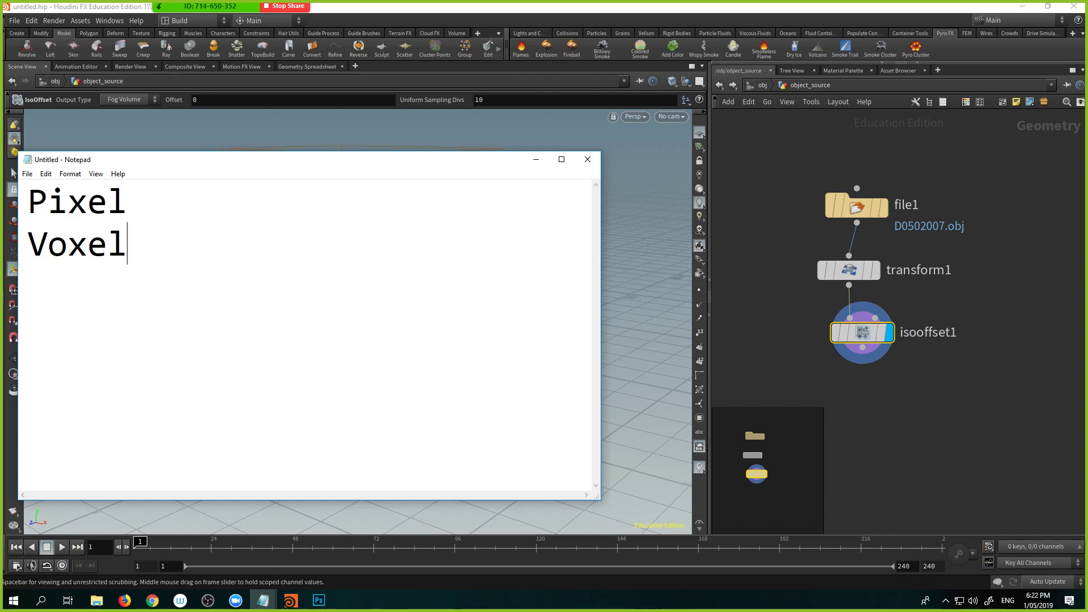
click(671, 17)
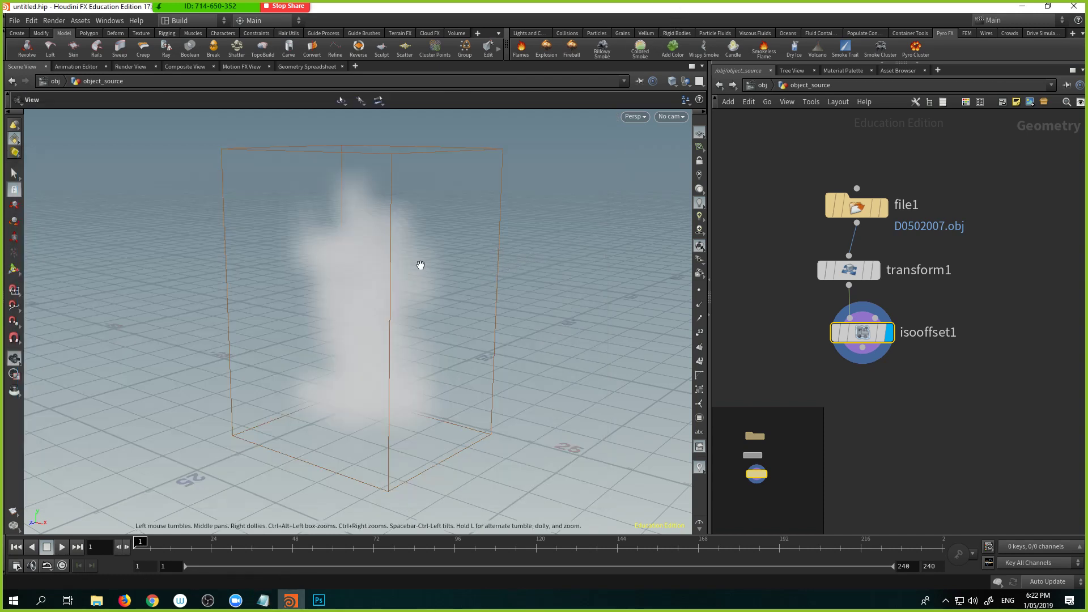
Show the isooffset1 parameters and raise Uniform Sampling Divs to 50
alt+right_drag(418, 267, 656, 341)
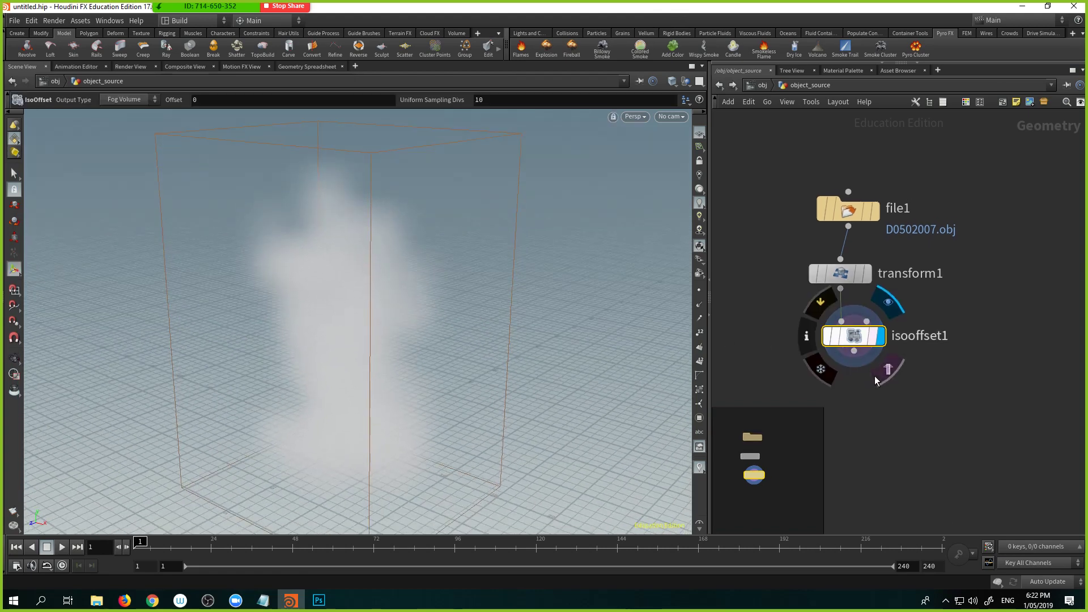
key(p)
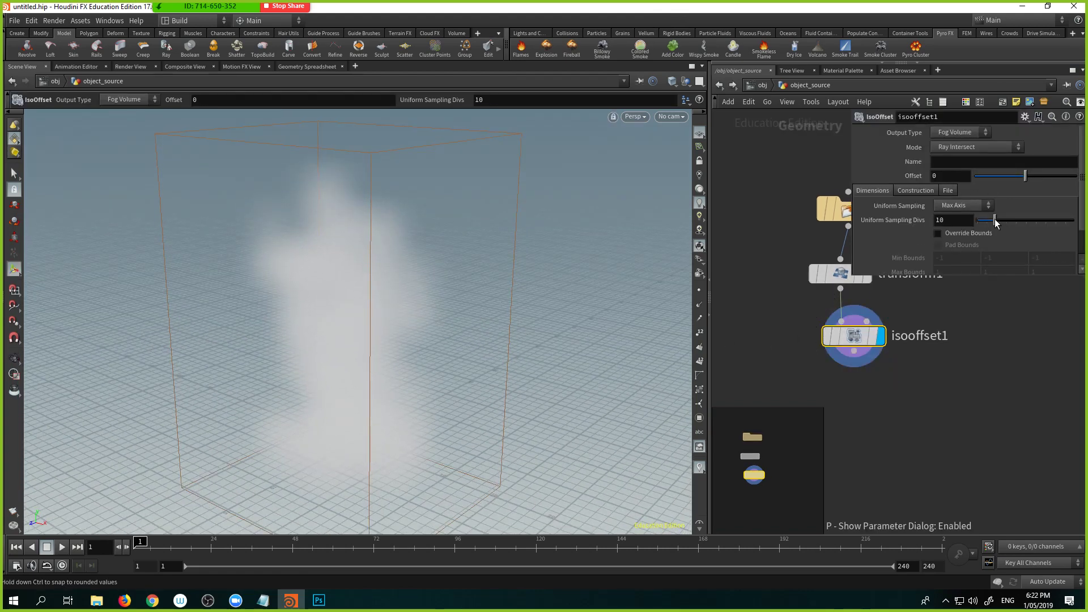
drag(995, 225, 1073, 232)
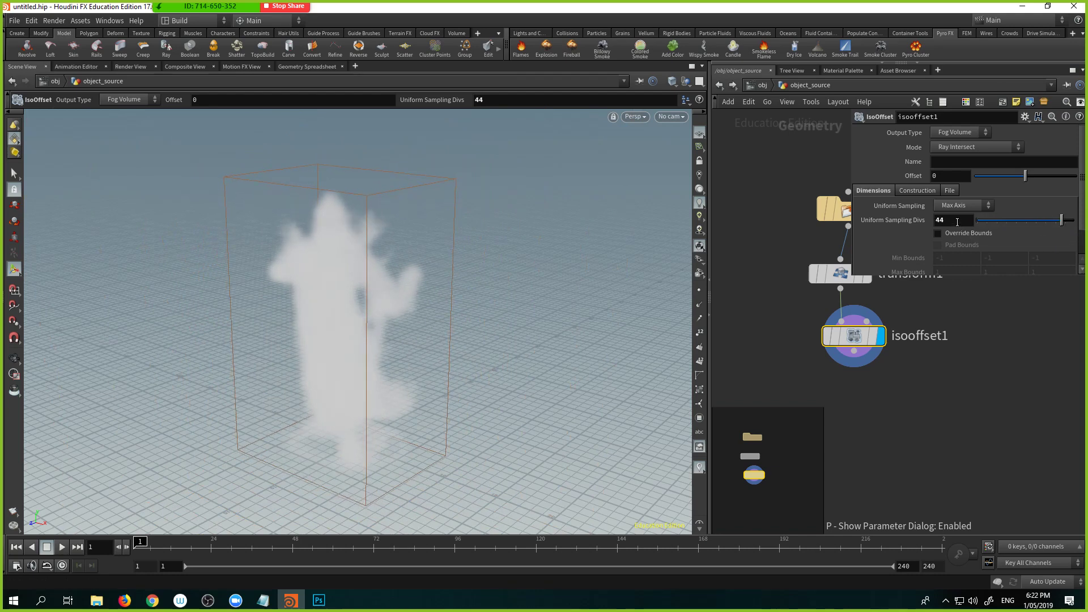
key(Escape)
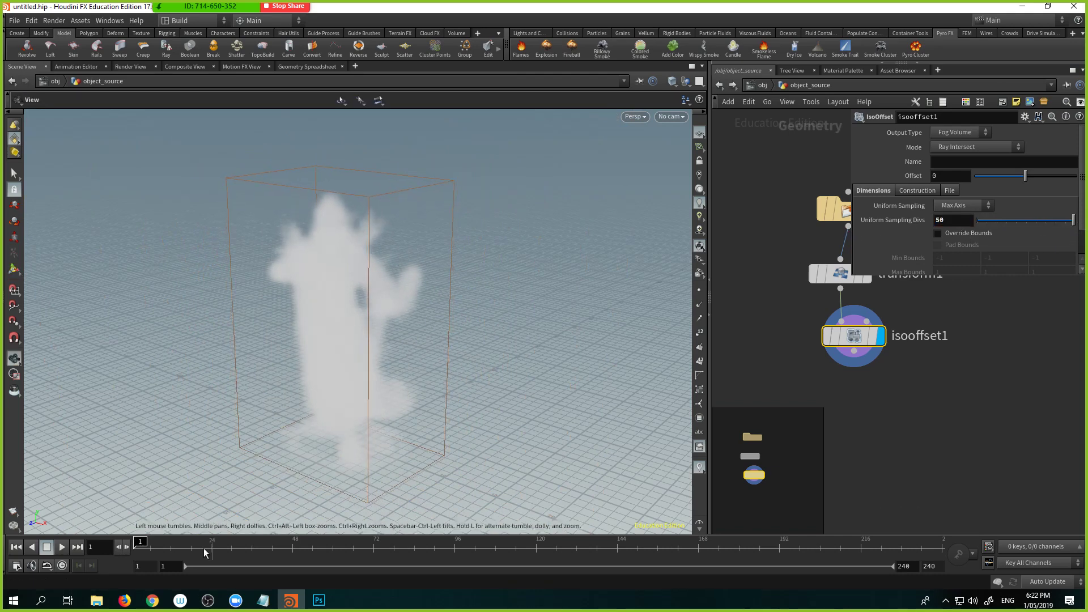
scroll(279, 418, up, 5)
drag(436, 409, 324, 387)
key(Return)
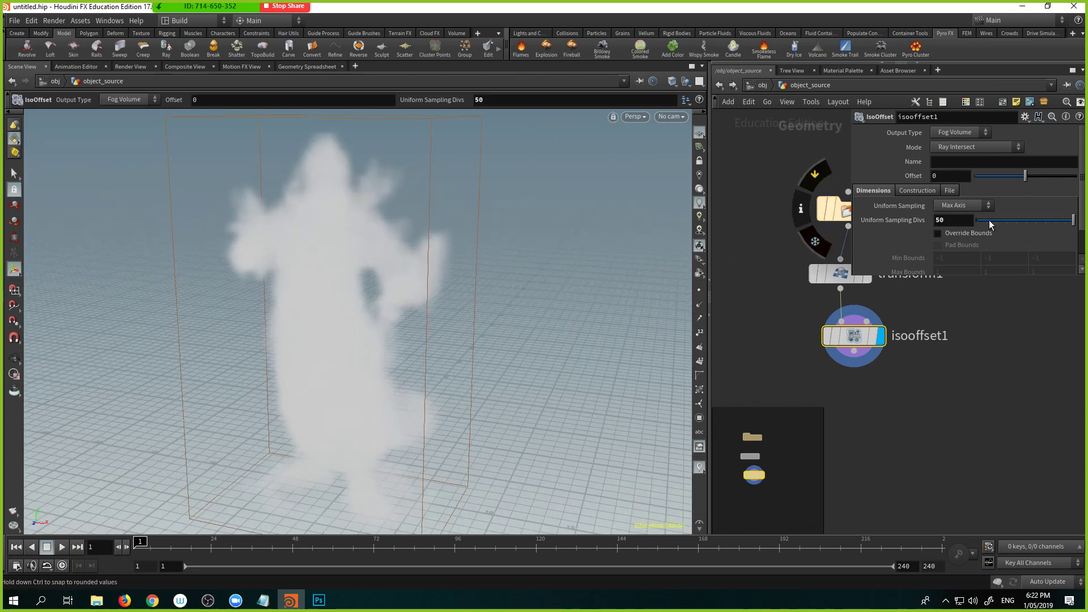
Set the Uniform Sampling Divs of isooffset1 to 100
click(953, 221)
text(100)
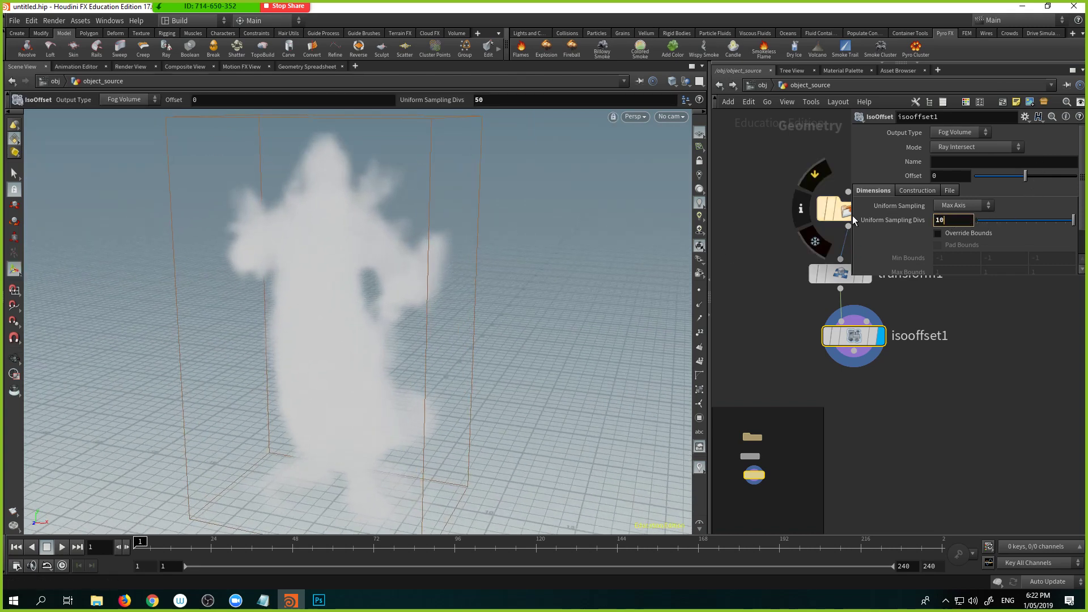
key(Return)
key(Escape)
drag(466, 306, 293, 292)
key(Return)
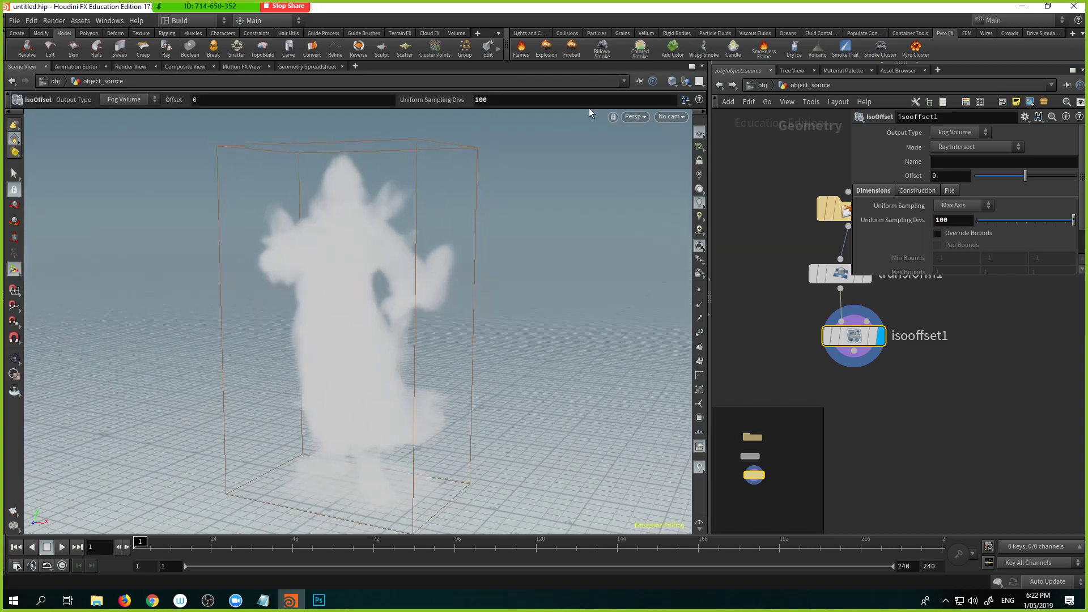
Add a Sky Light to the scene to light the fog volume
click(520, 34)
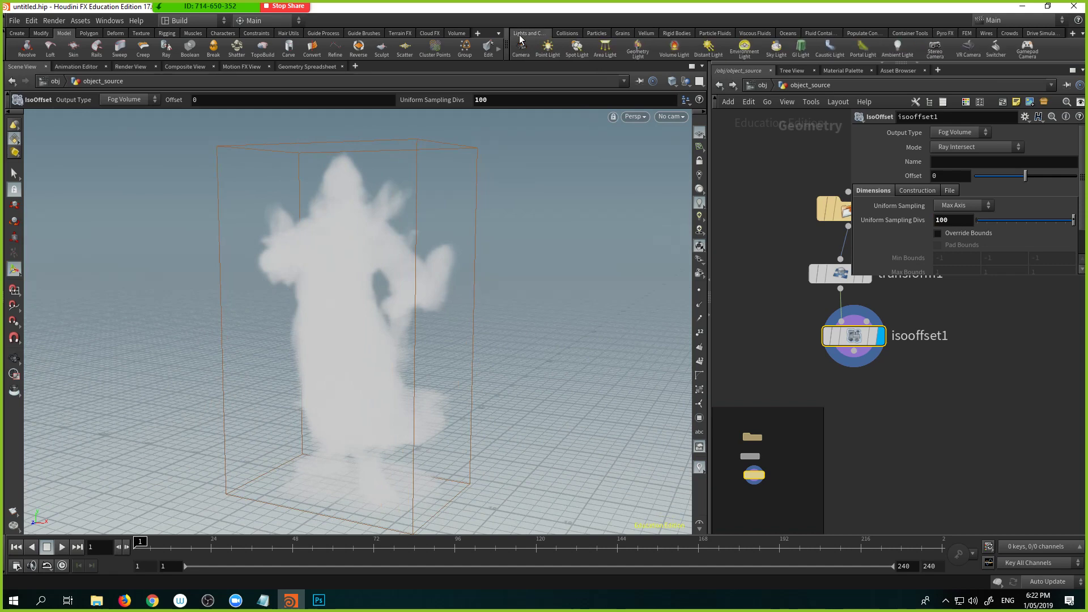
click(776, 50)
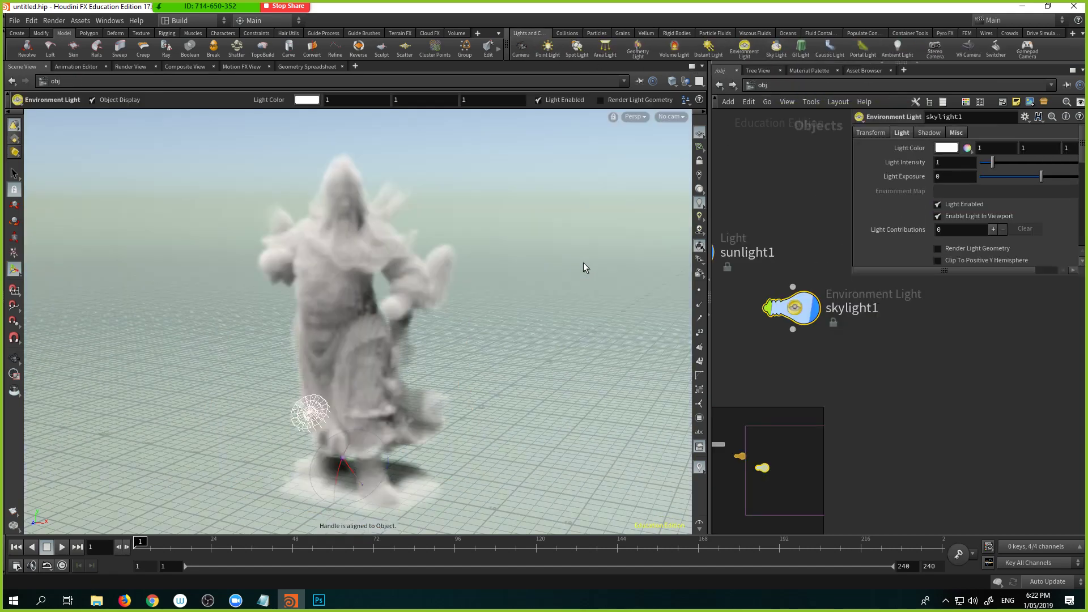
Examine the lit fog volume of the statue up close and from different angles
right_drag(294, 349, 489, 364)
middle_drag(471, 355, 364, 396)
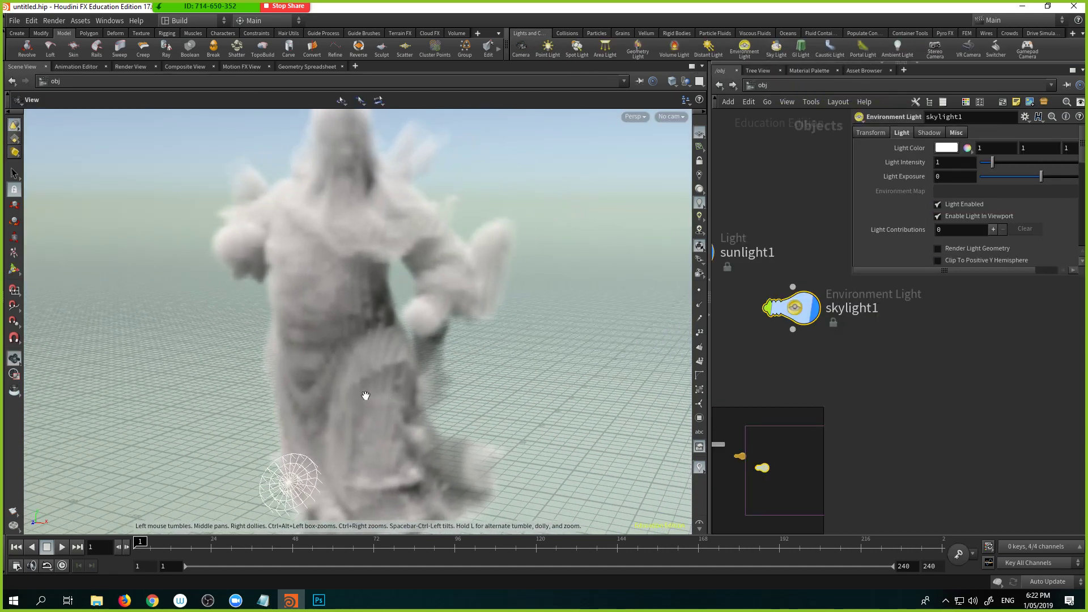
right_drag(323, 323, 461, 340)
drag(408, 348, 440, 340)
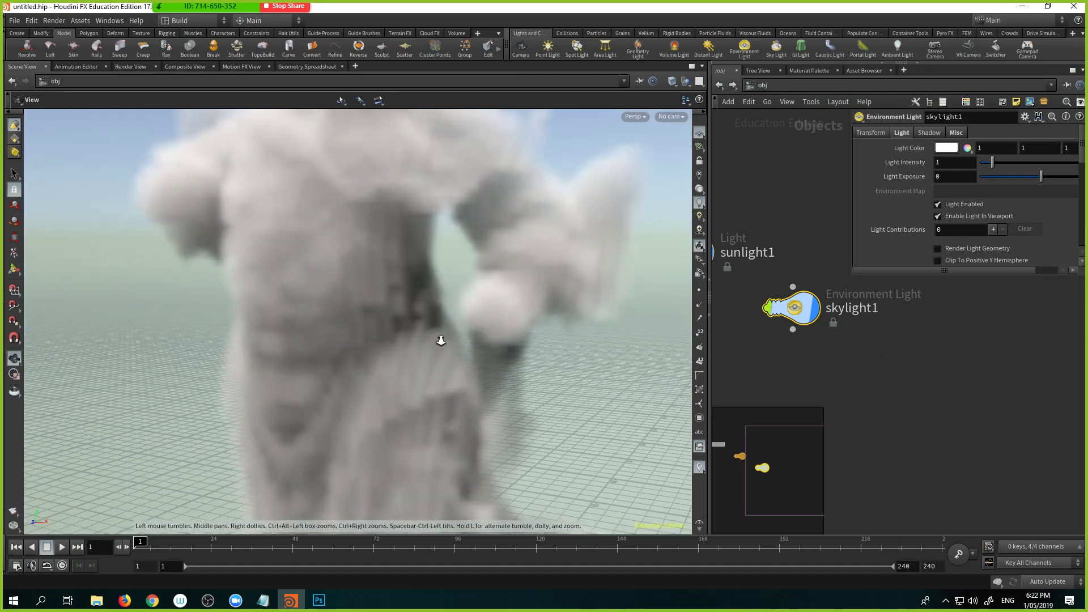
right_drag(440, 340, 436, 295)
middle_drag(449, 285, 455, 357)
mouse_move(453, 352)
mouse_down()
mouse_move(392, 345)
mouse_move(466, 345)
mouse_up()
middle_drag(450, 291, 437, 369)
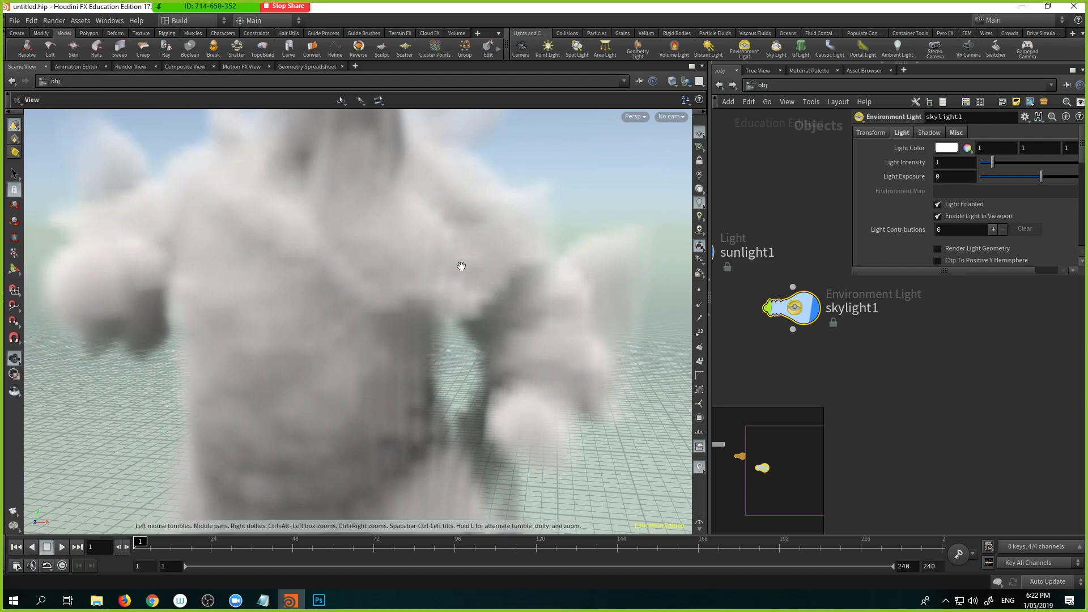
right_drag(461, 267, 393, 299)
drag(393, 299, 396, 338)
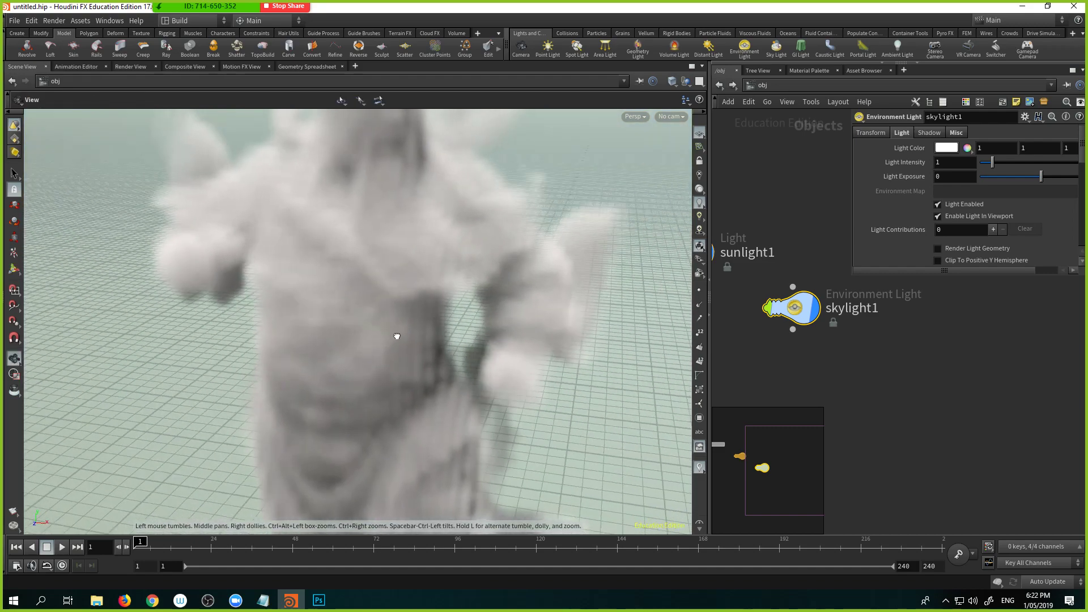
right_drag(396, 338, 202, 319)
middle_drag(378, 395, 345, 333)
mouse_move(360, 376)
mouse_down()
mouse_move(303, 367)
mouse_move(344, 367)
mouse_up()
Hide the light's parameters and place the sunlight1 node directly above skylight1 in the object network
middle_drag(905, 328, 911, 349)
key(p)
middle_drag(834, 239, 881, 291)
scroll(892, 298, down, 3)
middle_drag(812, 257, 848, 276)
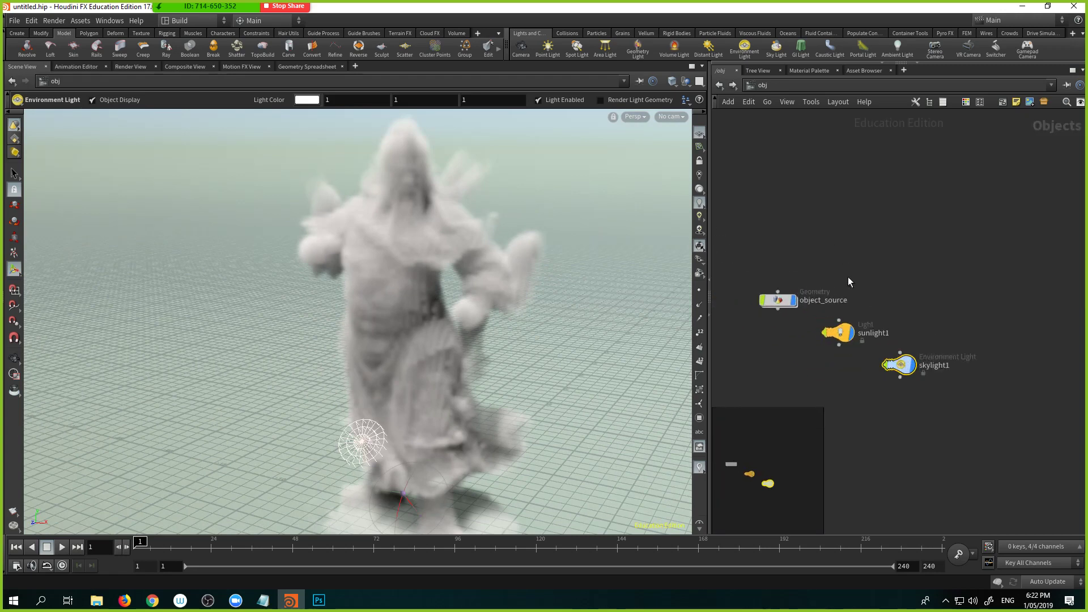
scroll(851, 296, up, 3)
drag(840, 365, 937, 365)
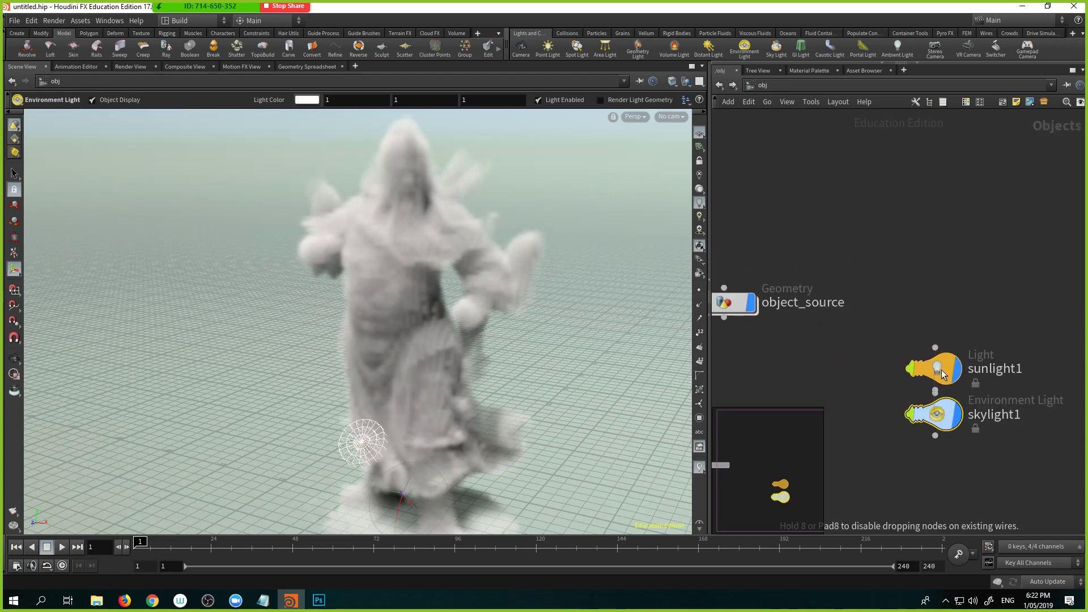
Move the sunlight1 and skylight1 nodes together higher up, level with object_source, and clear the selection
drag(879, 332, 988, 451)
drag(935, 416, 944, 352)
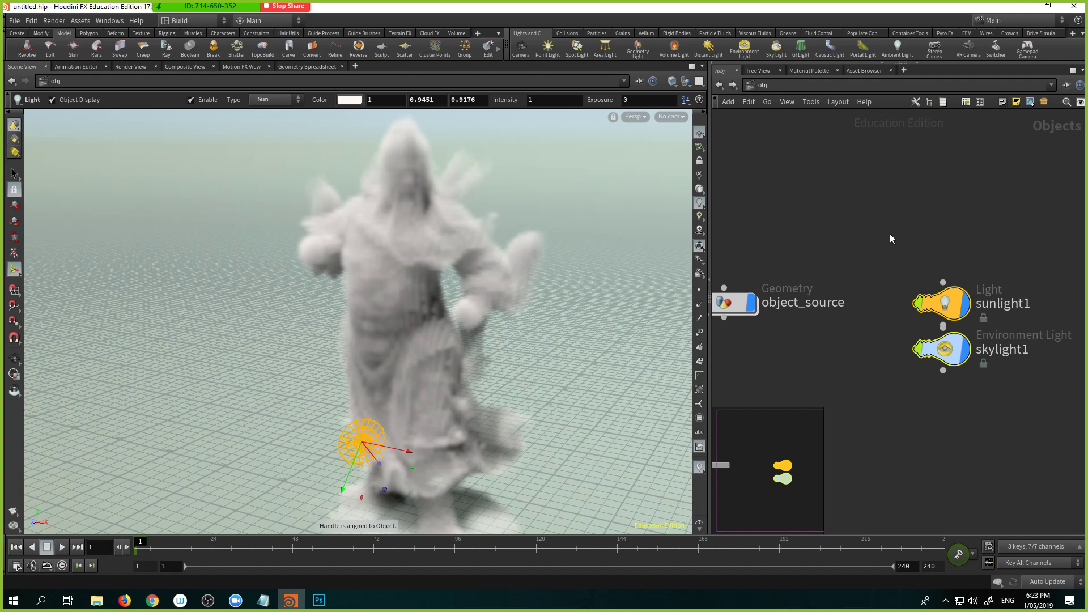
click(875, 219)
key(Escape)
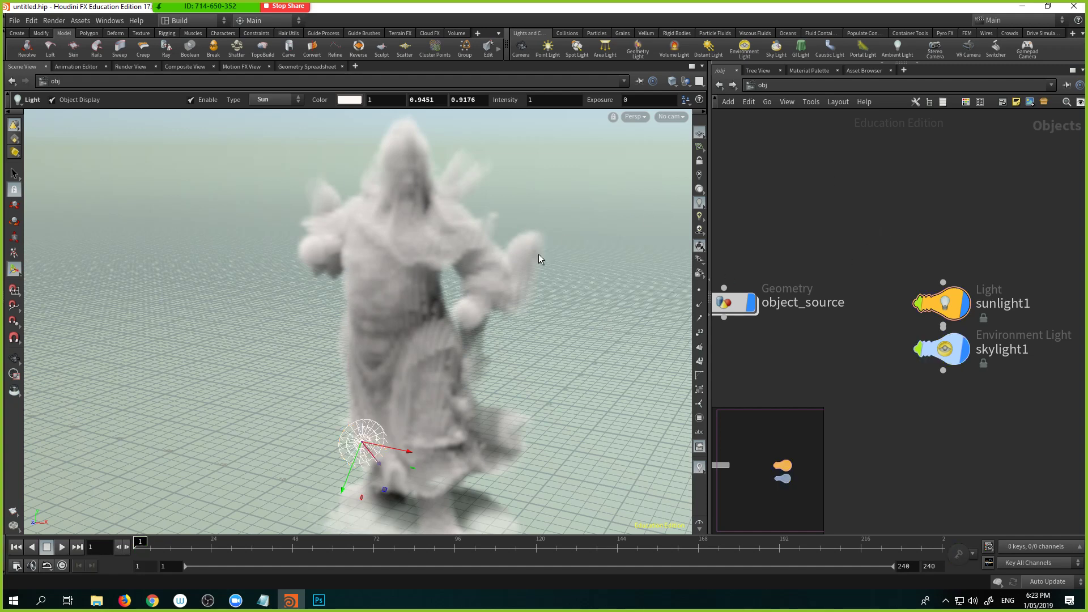
Create a camera from a view that frames the whole statue and place the cam1 node directly below skylight1
drag(539, 255, 482, 244)
key(Return)
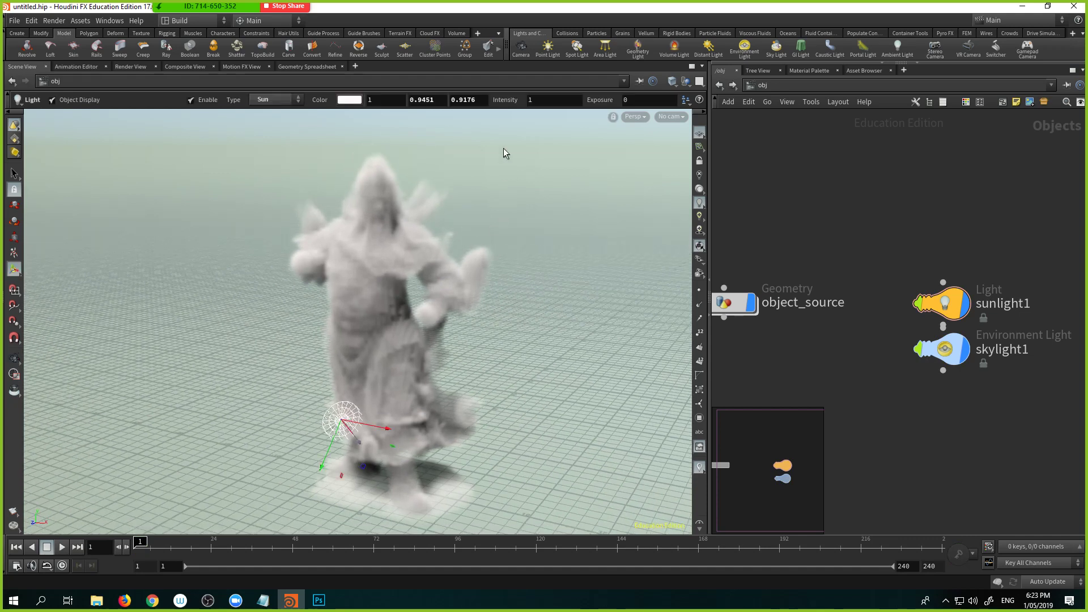
ctrl+click(521, 50)
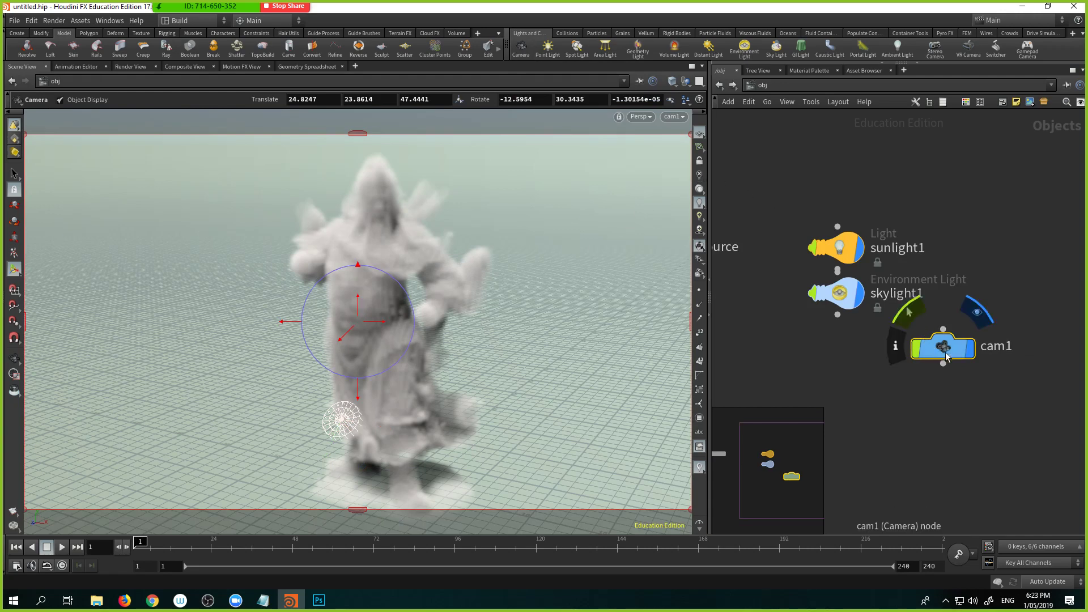
drag(953, 357, 855, 356)
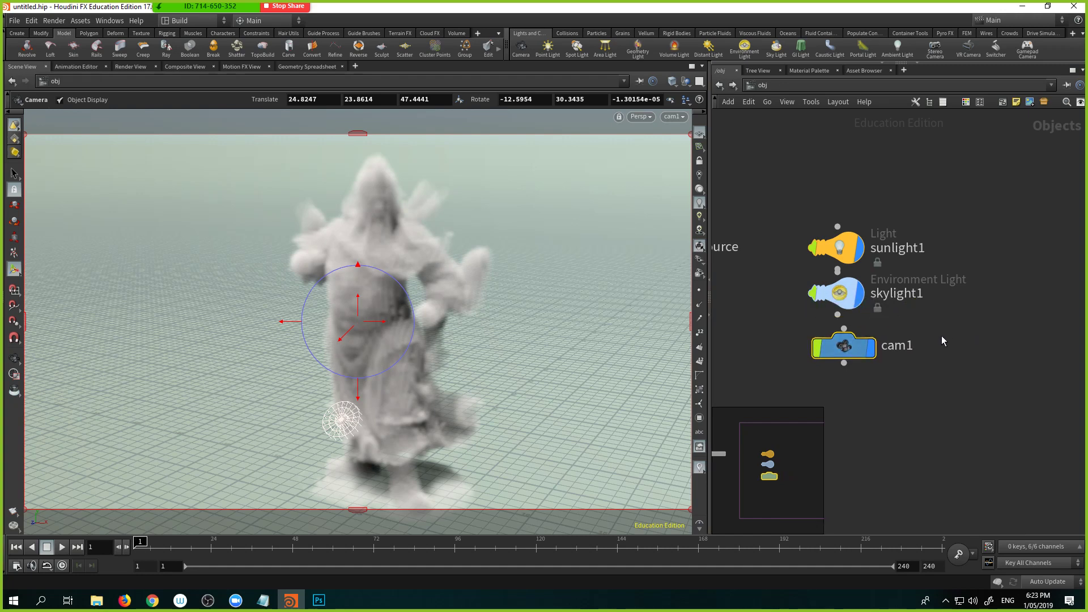
Group sunlight1, skylight1 and cam1 in a network box titled "light and camera"
scroll(941, 336, down, 3)
drag(814, 229, 925, 376)
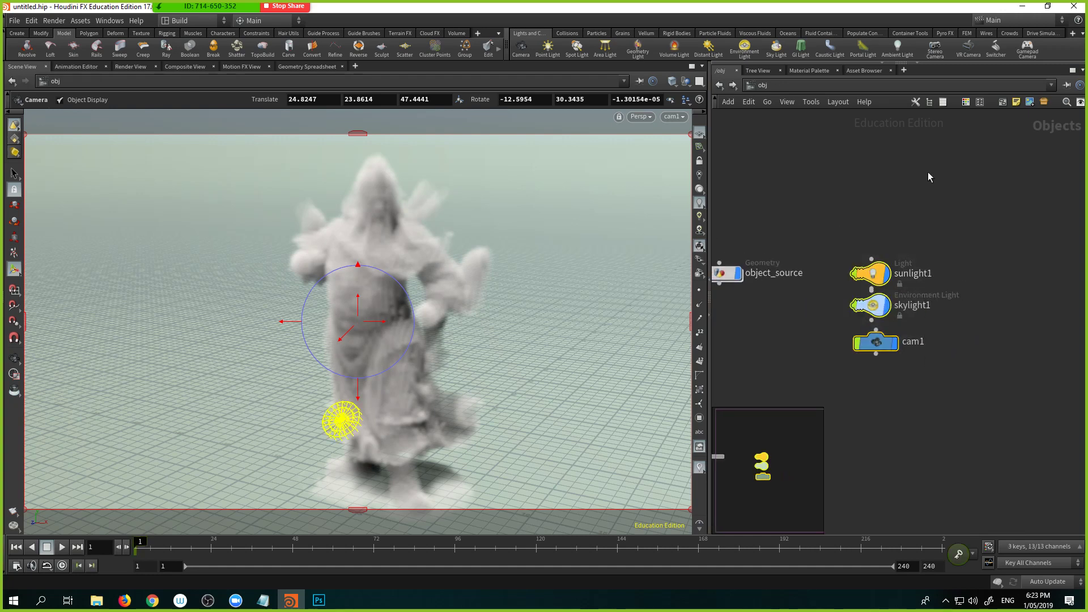
click(1002, 102)
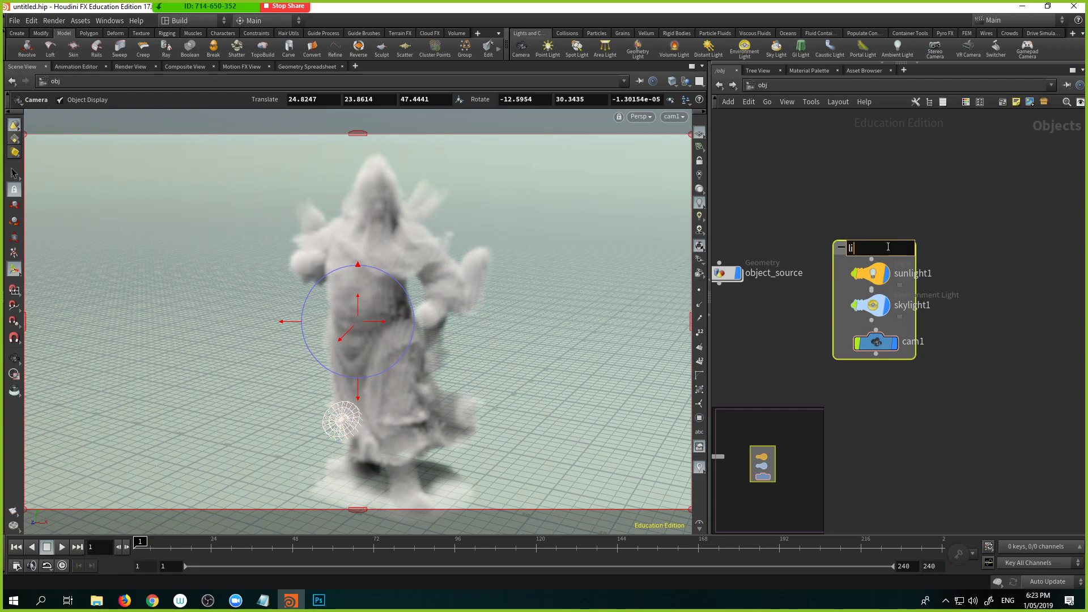
text(light and camera)
key(Return)
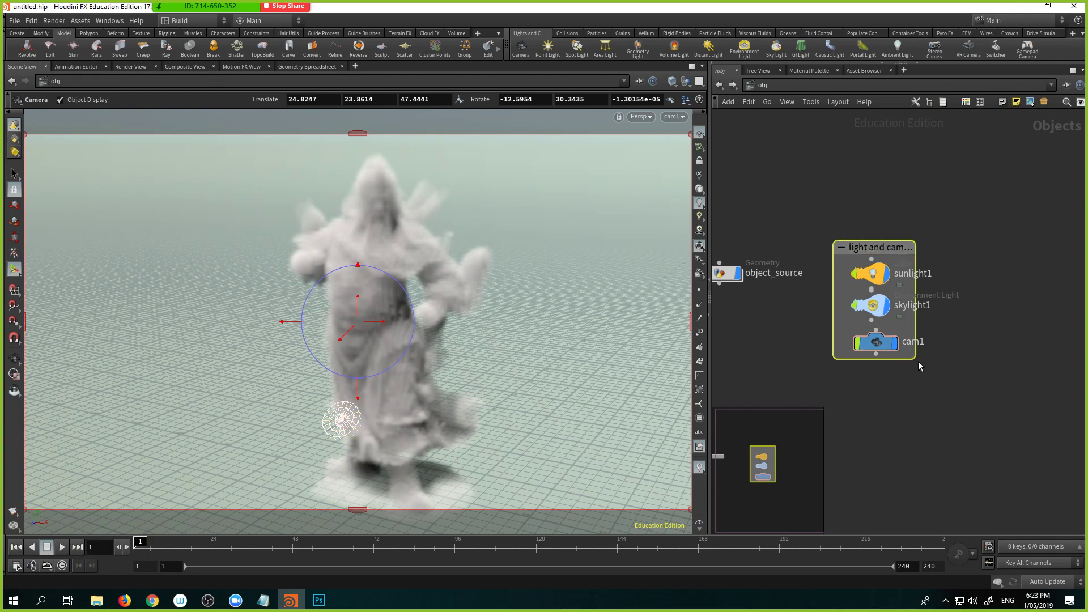
Enlarge the "light and camera" network box so its full title fits and move it farther away from object_source
drag(915, 360, 947, 377)
drag(897, 247, 985, 227)
scroll(868, 263, down, 3)
scroll(850, 258, up, 1)
middle_drag(862, 254, 851, 222)
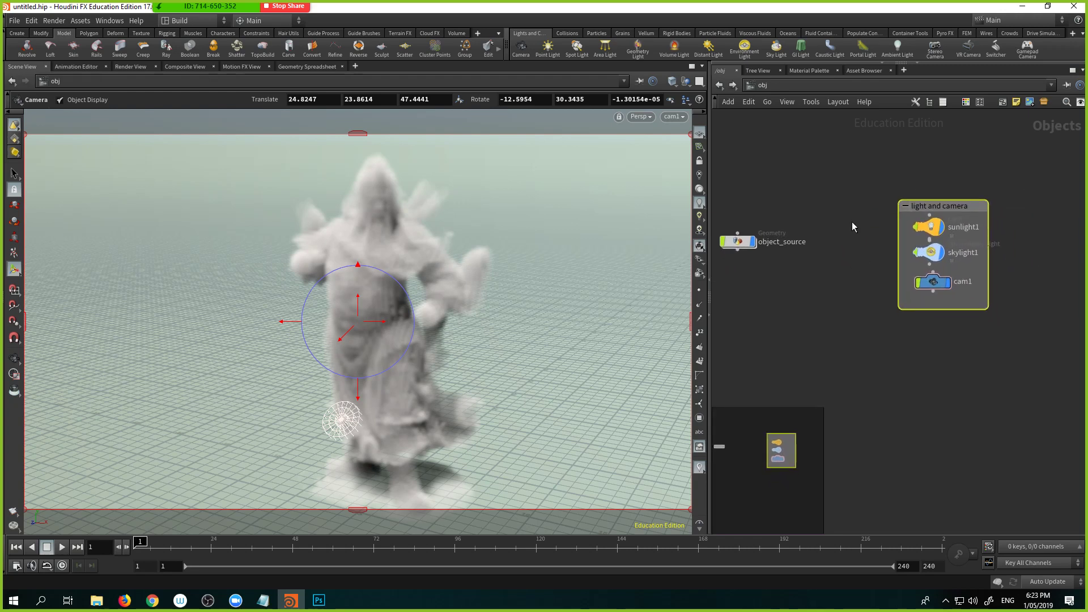
click(934, 343)
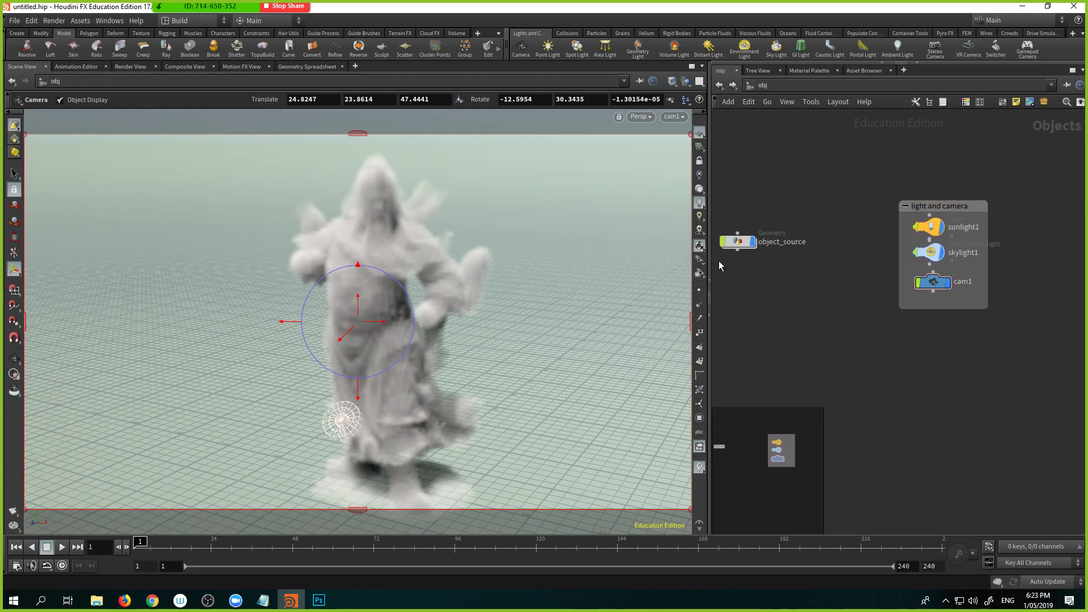
Orbit the viewport away from the camera's framing and return to looking through cam1
key(Escape)
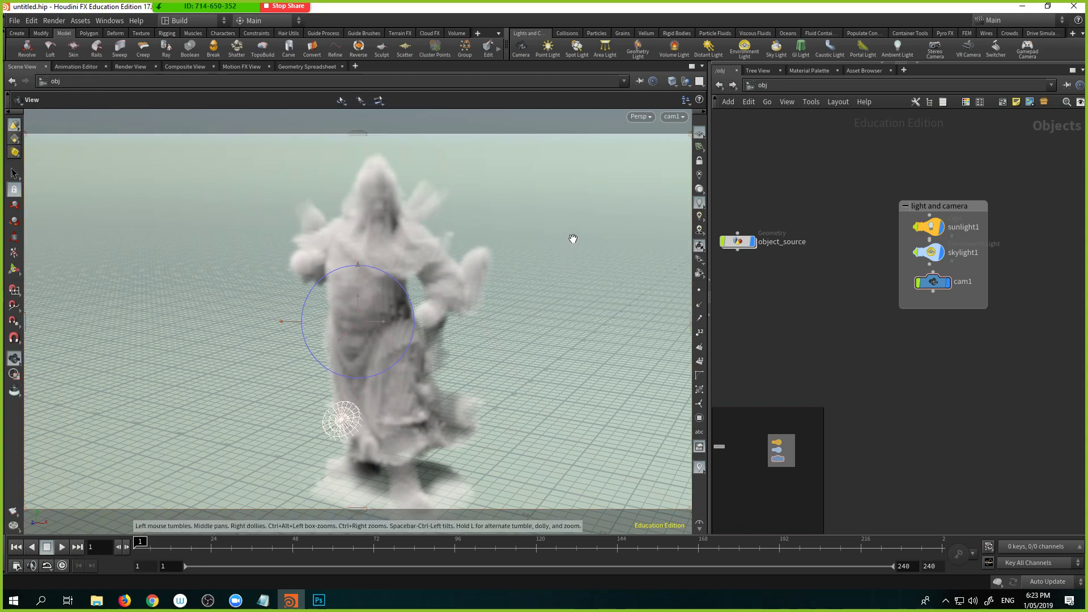
drag(571, 240, 471, 262)
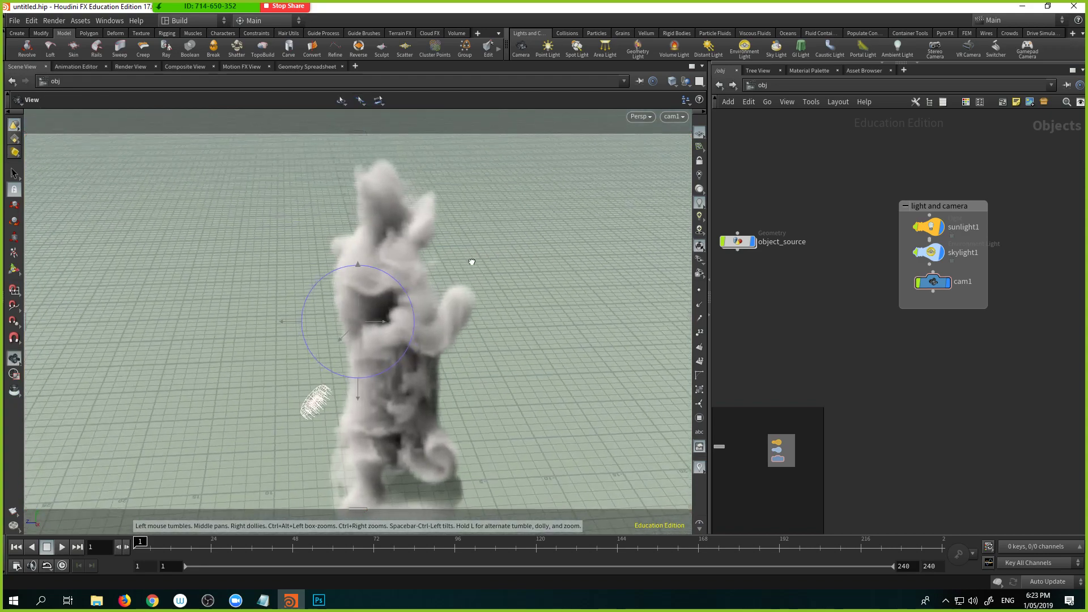
click(673, 116)
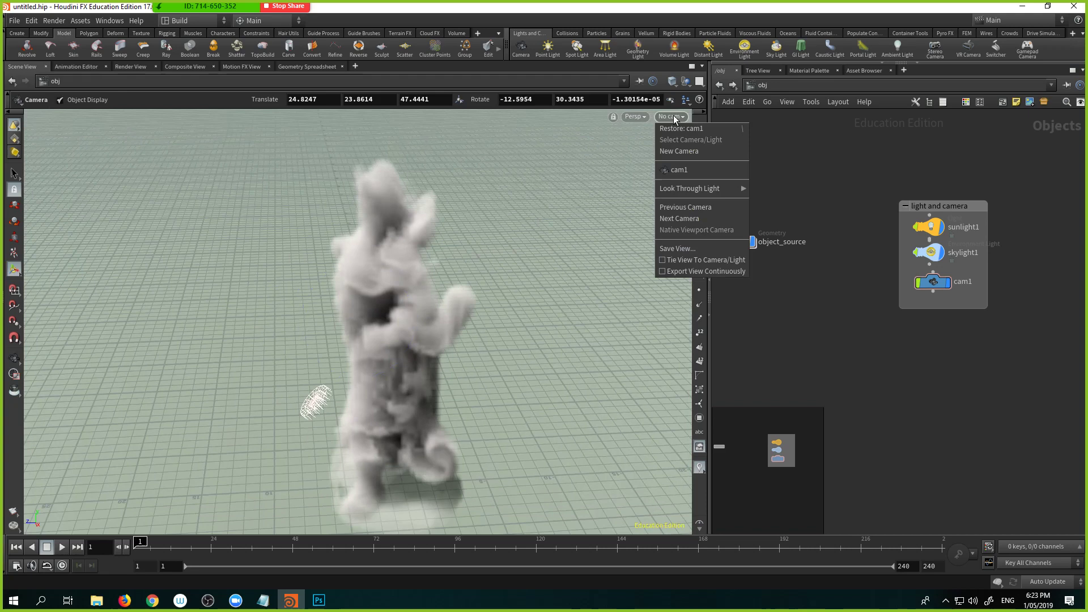
click(676, 170)
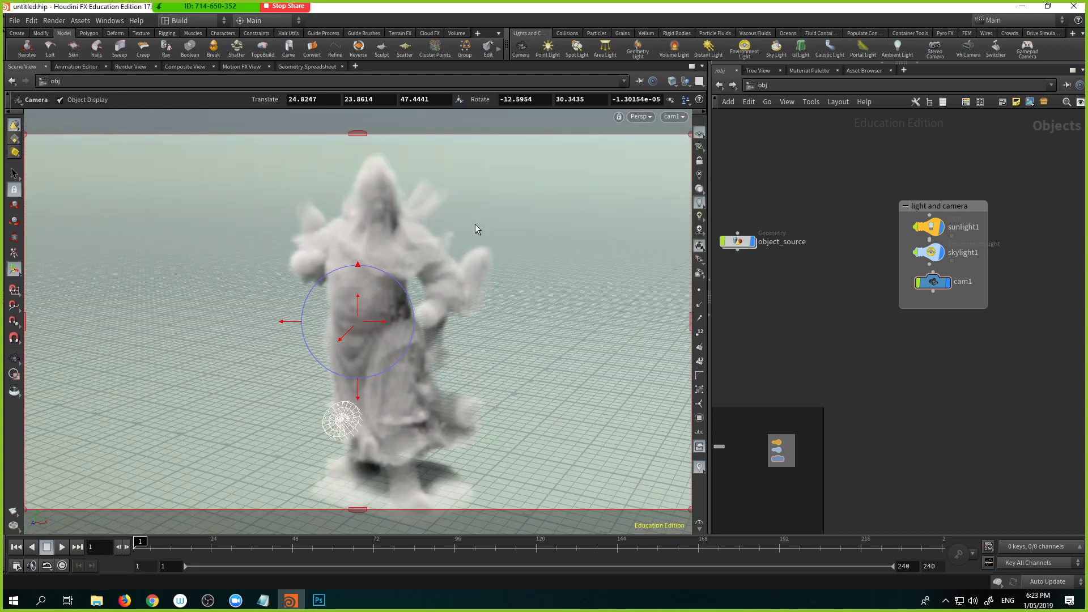
Lock cam1 to the view, orbit slightly to reframe the statue, and unlock the camera again
click(699, 161)
alt+drag(542, 252, 501, 230)
key(Return)
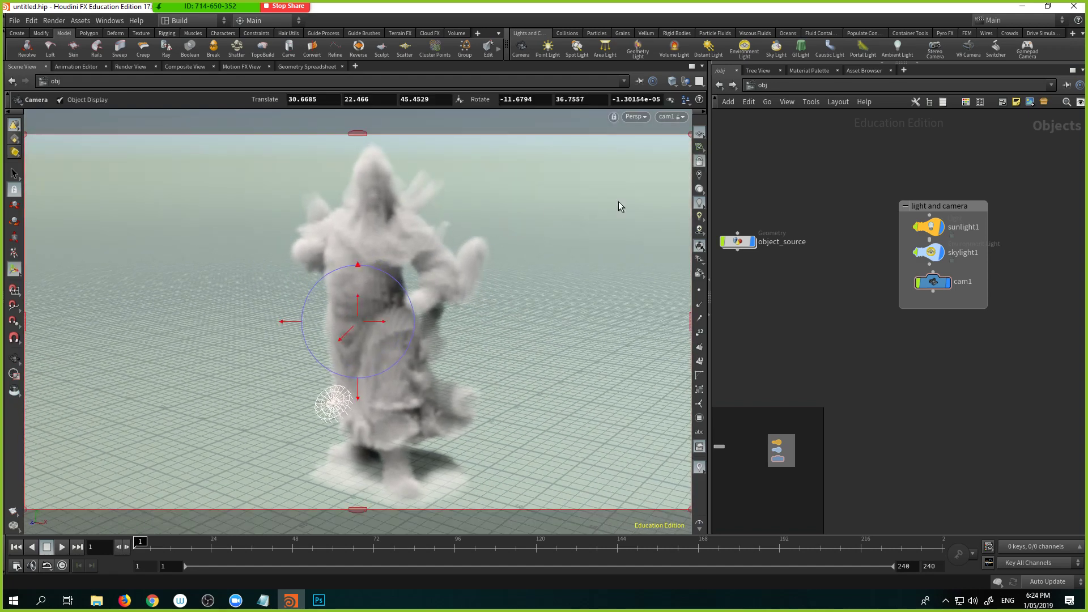
click(699, 163)
Turn off the display of sunlight1, skylight1 and cam1 in the viewport, leaving only the statue's fog volume shown
mouse_move(477, 268)
alt+mouse_down()
mouse_move(451, 283)
mouse_move(373, 293)
mouse_move(474, 287)
alt+mouse_up()
alt+right_drag(474, 287, 437, 316)
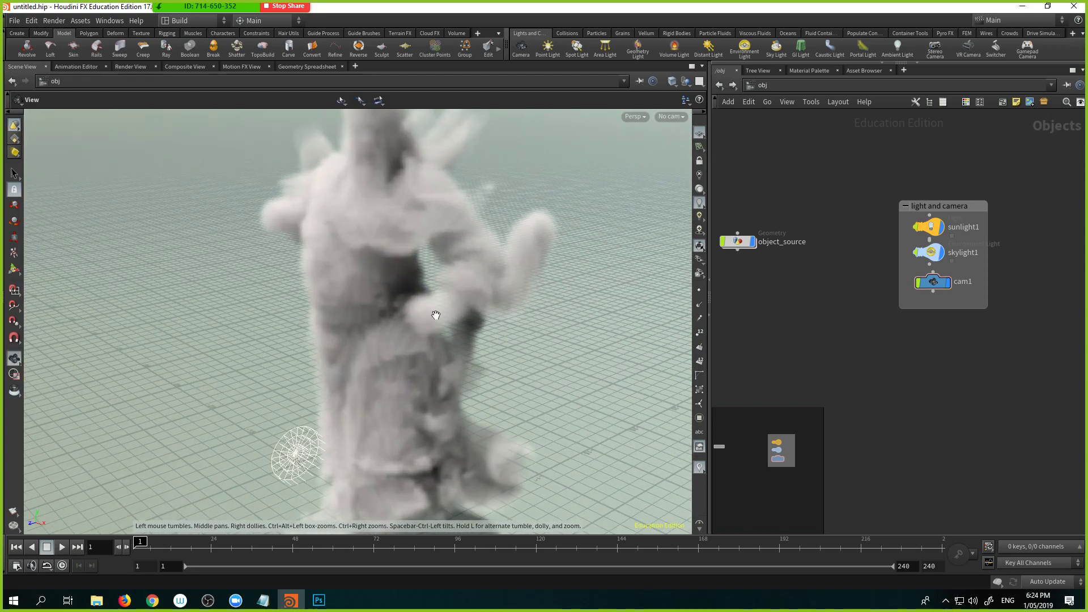
mouse_move(437, 315)
alt+mouse_down()
mouse_move(410, 315)
mouse_move(425, 320)
alt+mouse_up()
key(Return)
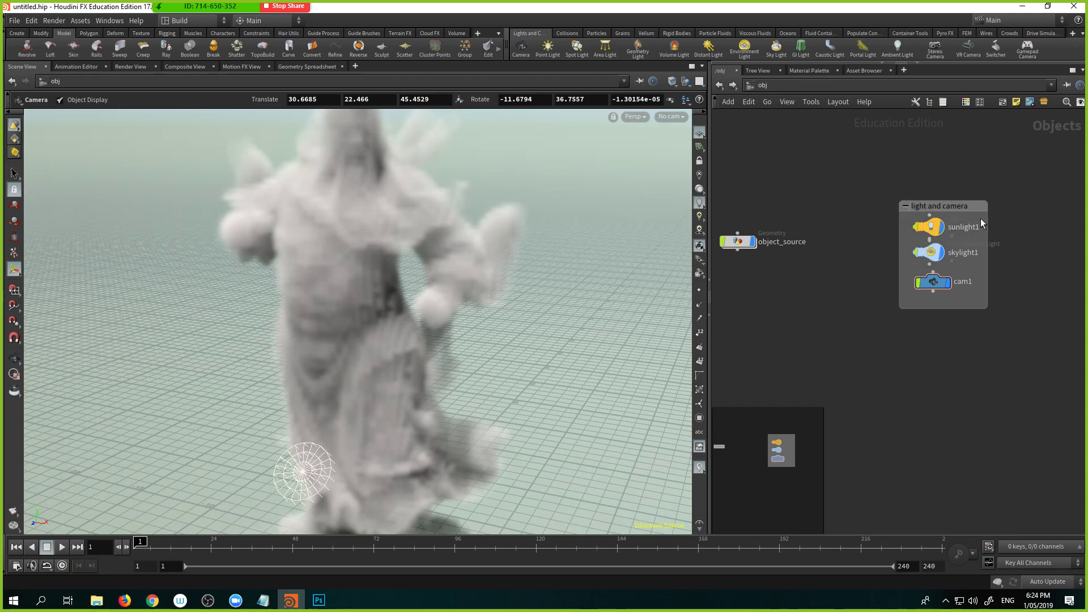
drag(980, 219, 918, 295)
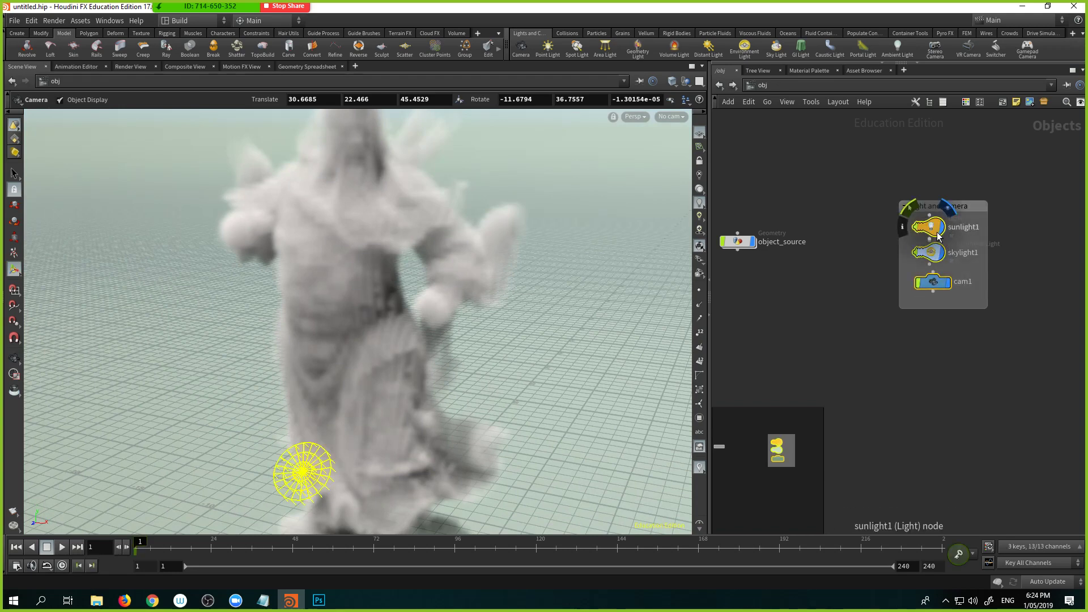
key(Escape)
drag(619, 348, 395, 317)
key(Return)
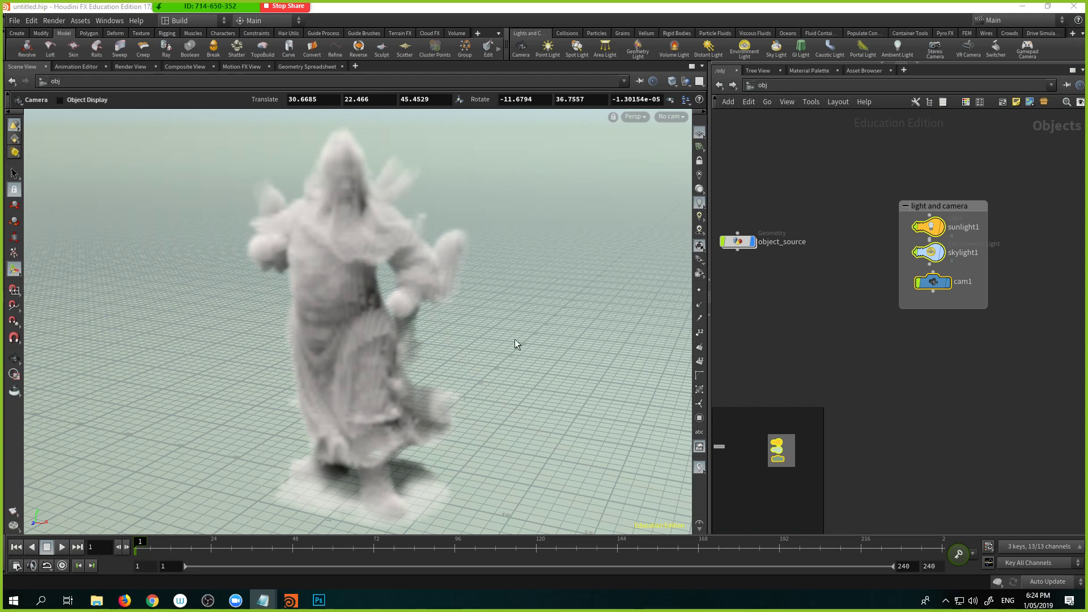
alt+drag(437, 329, 350, 318)
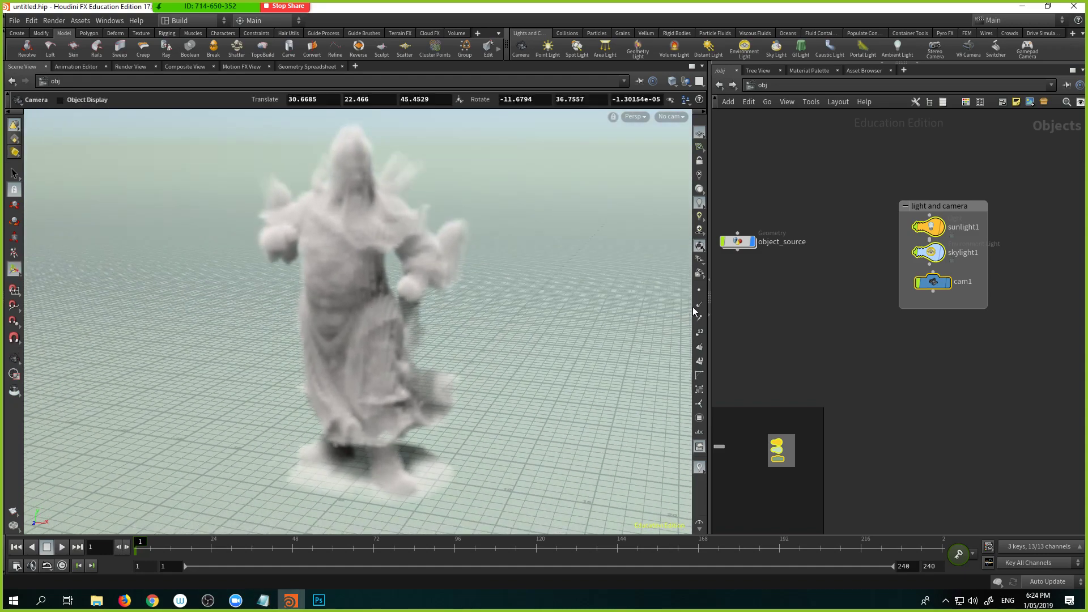
Go inside object_source and inspect the parameters and node information of isooffset1
double_click(813, 244)
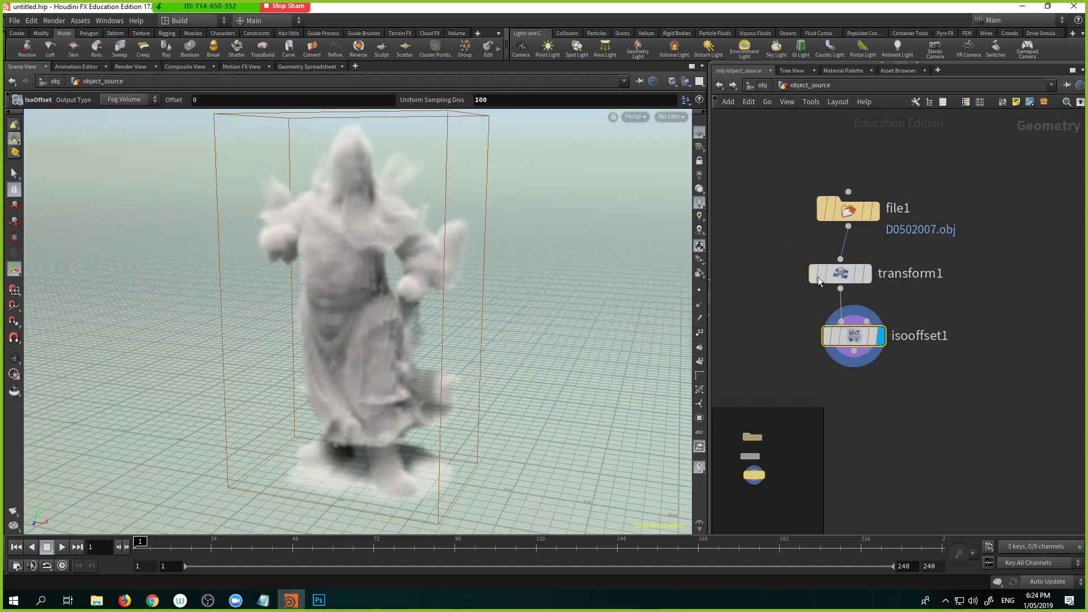
mouse_move(857, 332)
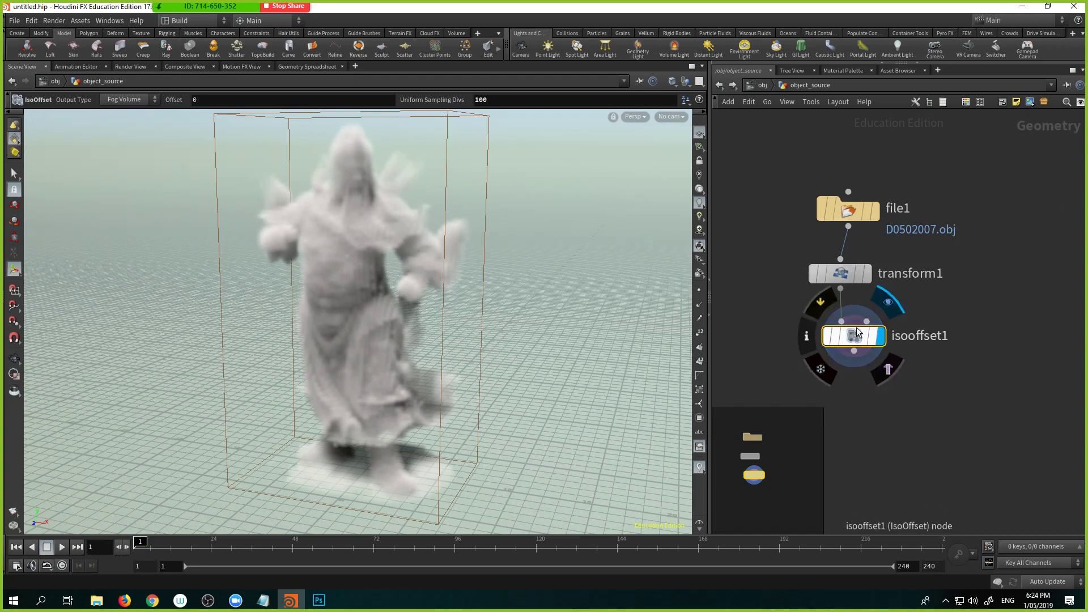
key(p)
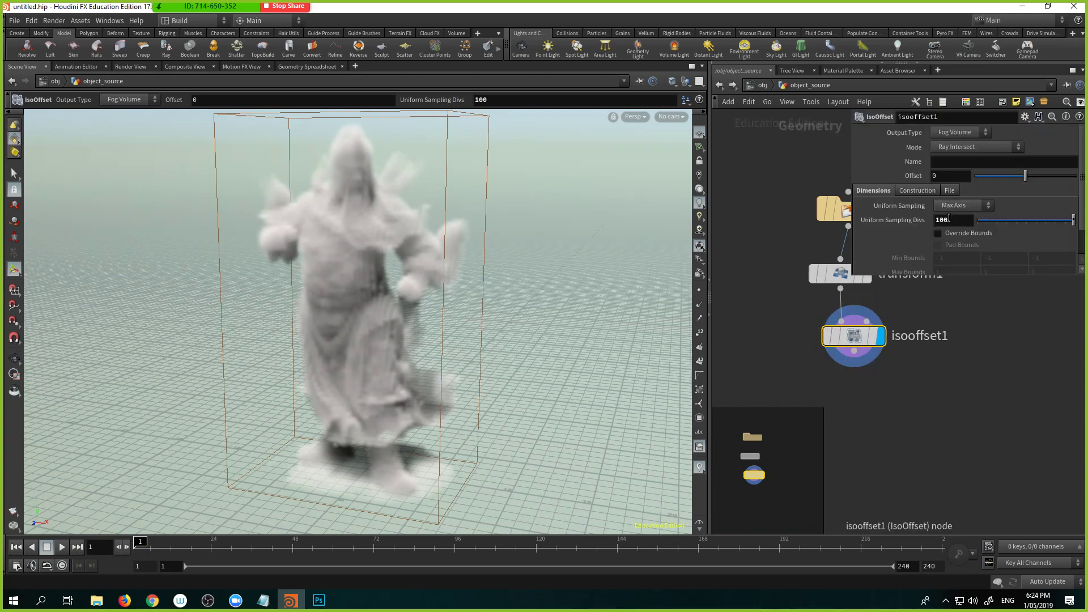
middle_click(828, 336)
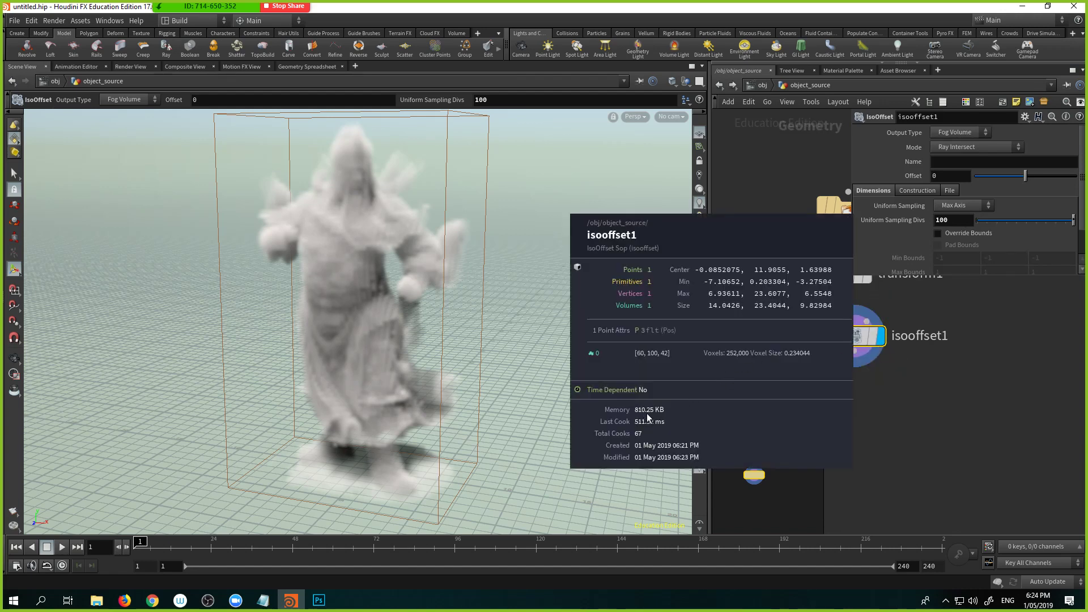
Try a Uniform Sampling Divs value of 1000 on isooffset1 and cancel the calculation
click(879, 221)
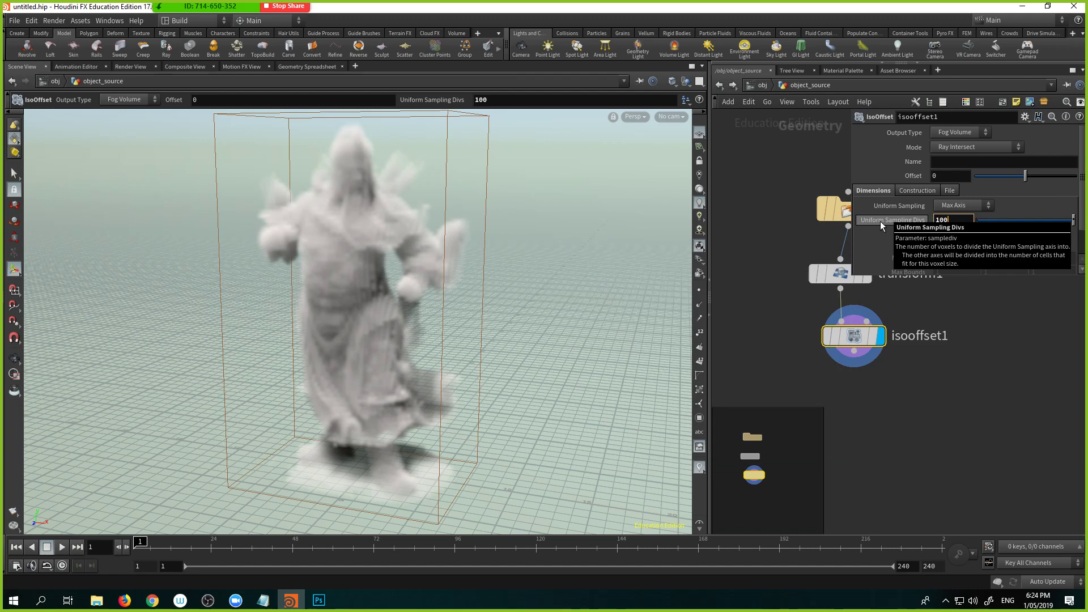
text(0)
key(Return)
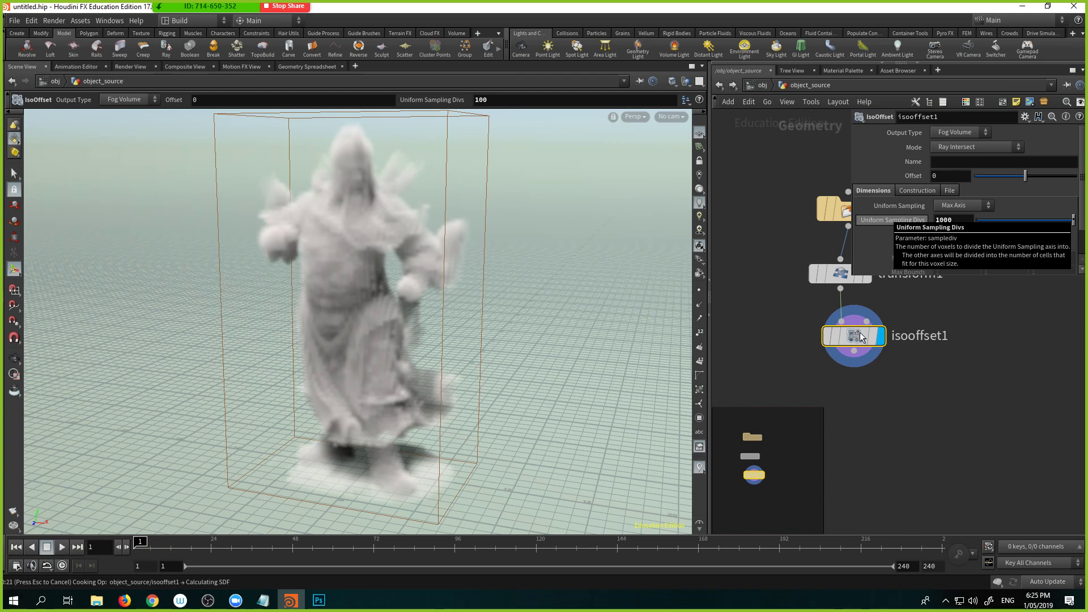
key(Escape)
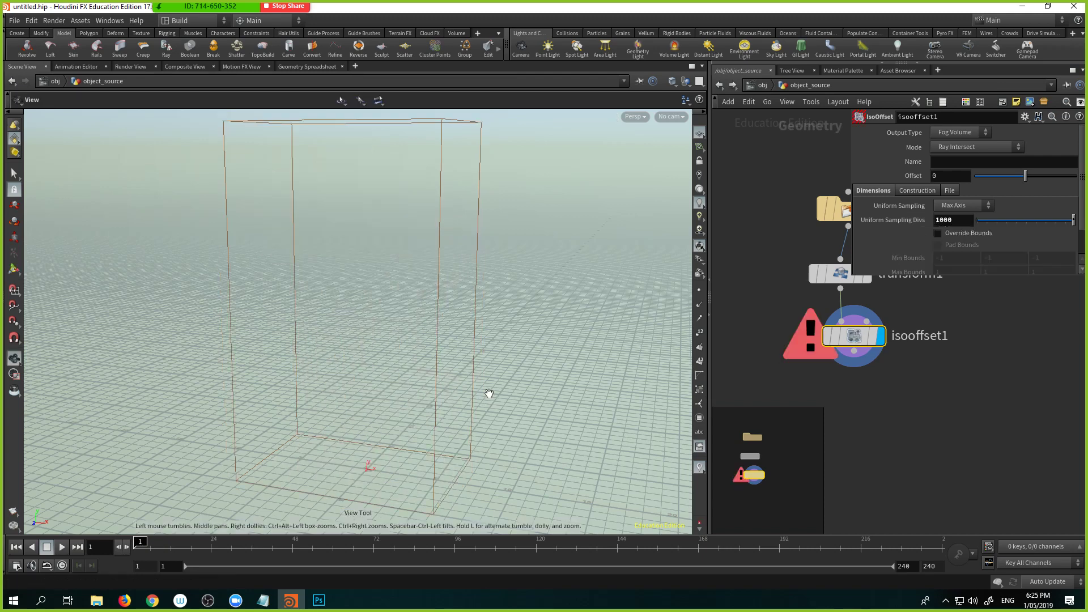
Try a Uniform Sampling Divs value of 200 on isooffset1 and restore it to 100
click(953, 219)
text(200)
key(Return)
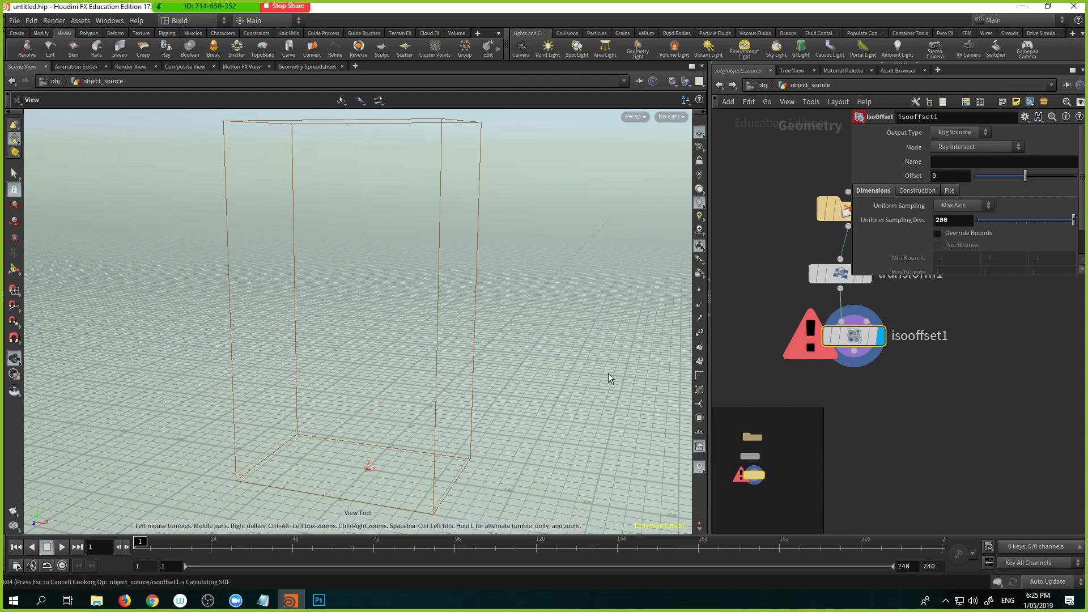
middle_click(853, 336)
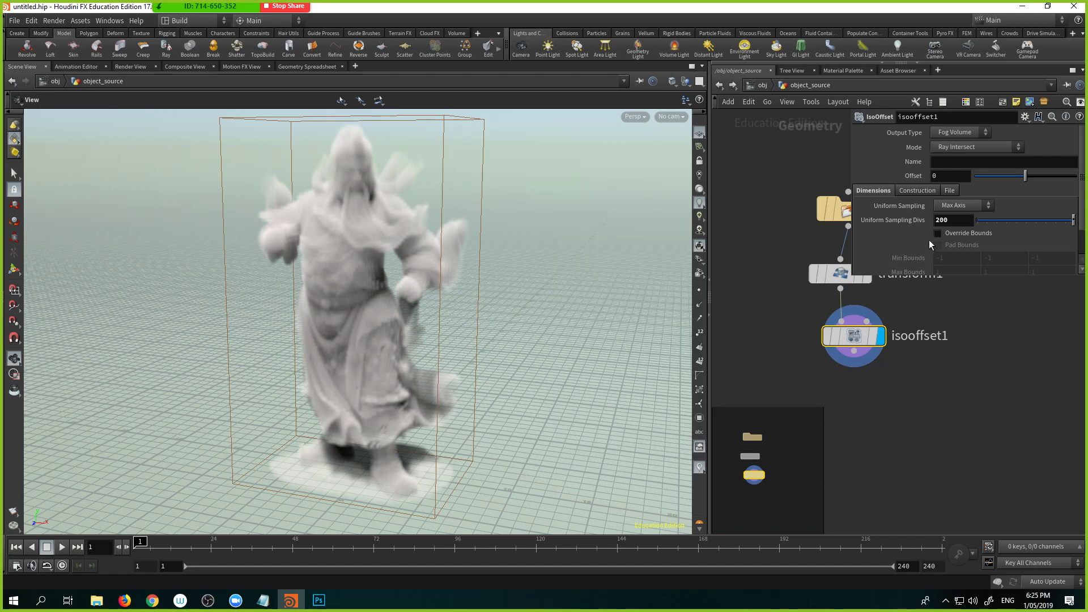
drag(948, 220, 908, 217)
text(100)
key(Return)
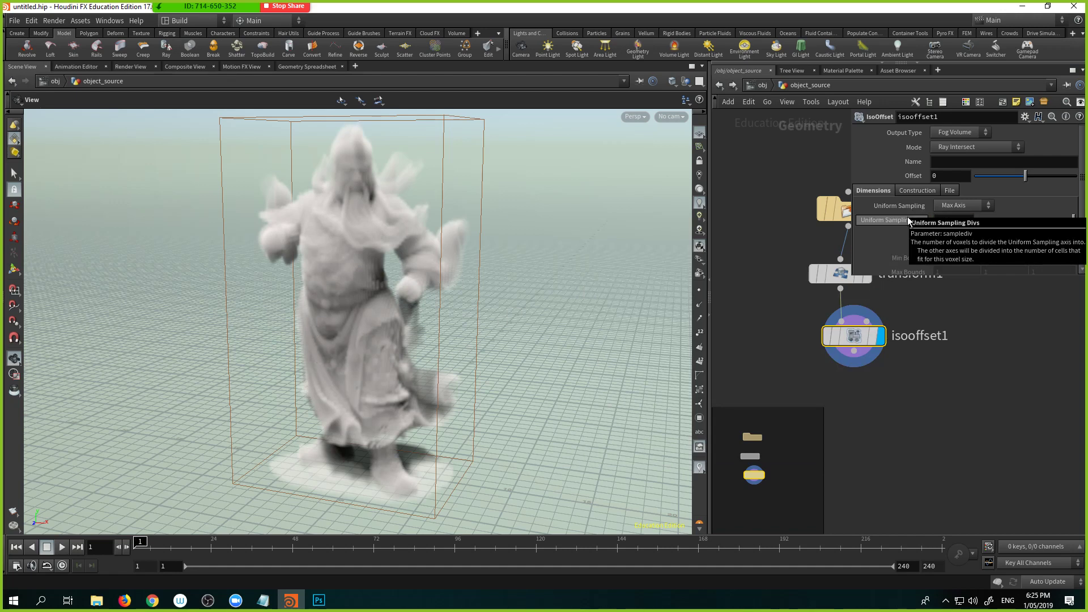
Add a Volume Mix node fed by the output of isooffset1
click(855, 354)
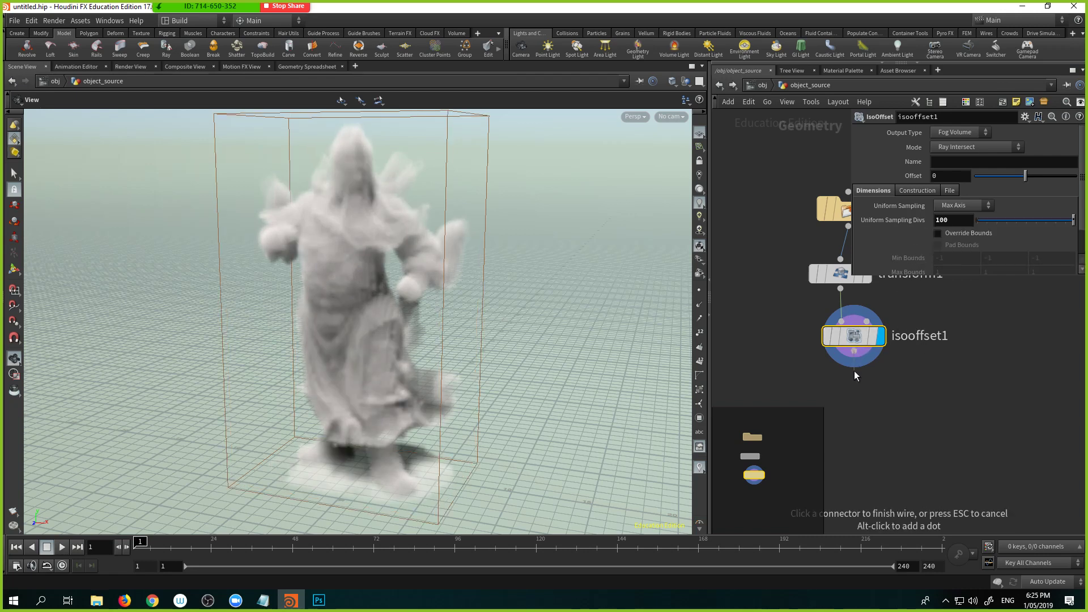
click(854, 371)
text(volume mi)
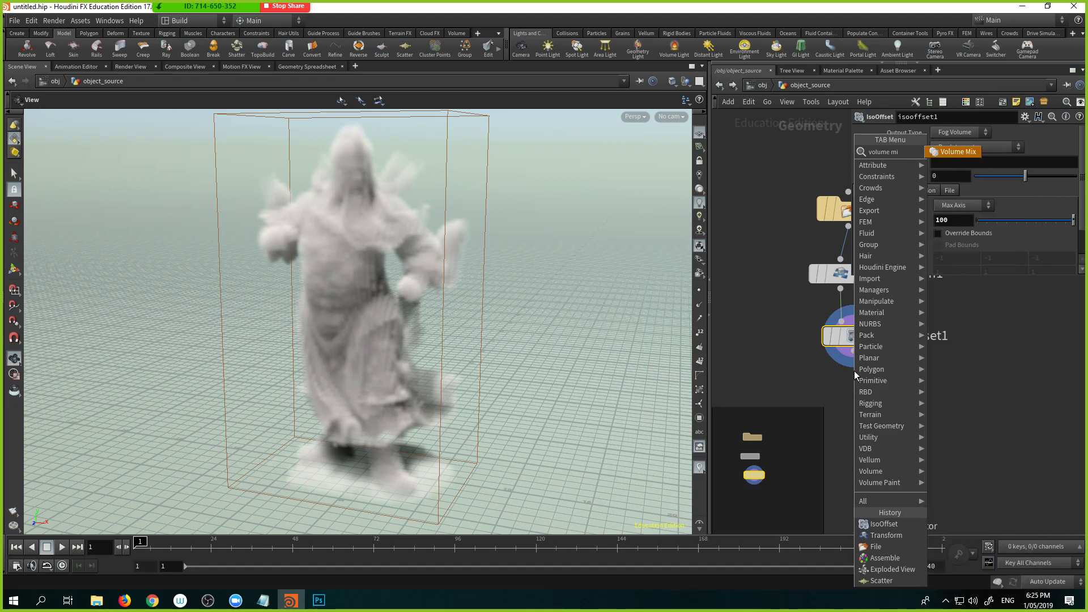
key(Return)
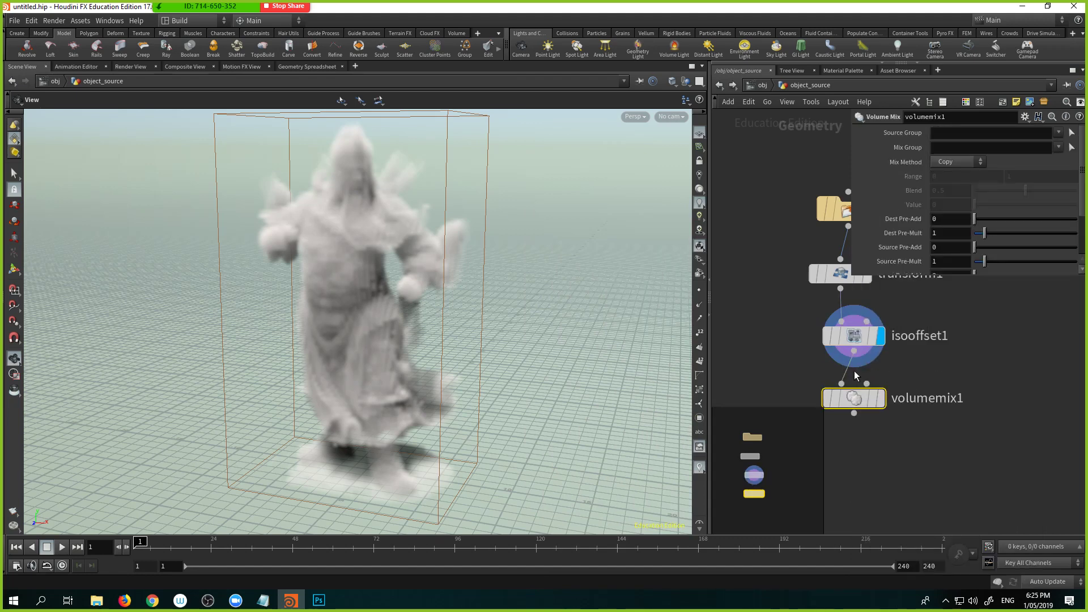
Hide the parameters, place volumemix1 neatly below isooffset1 and make it the displayed node
middle_drag(940, 373, 920, 315)
key(p)
drag(842, 347, 857, 348)
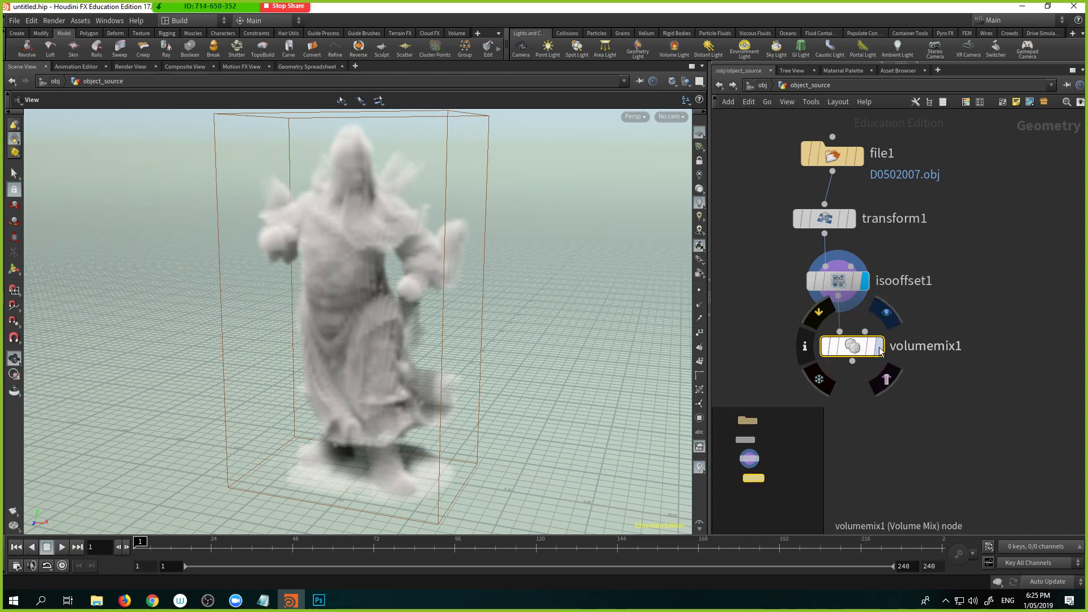
click(878, 346)
middle_drag(912, 219, 905, 230)
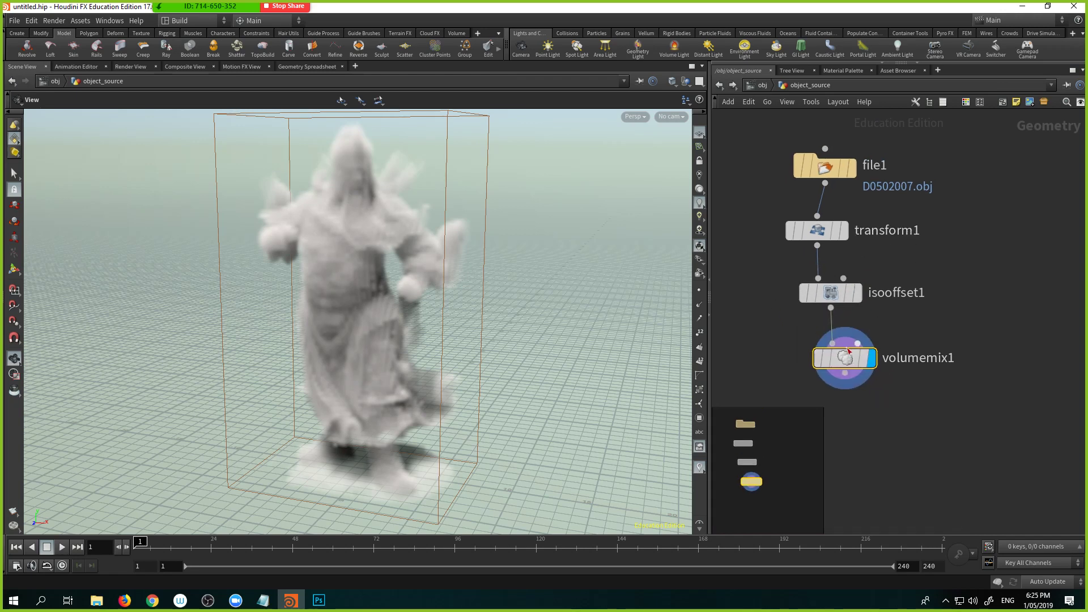
Read the Volume Mix help page for volumemix1 and browse its list of volume nodes
mouse_move(845, 357)
key(p)
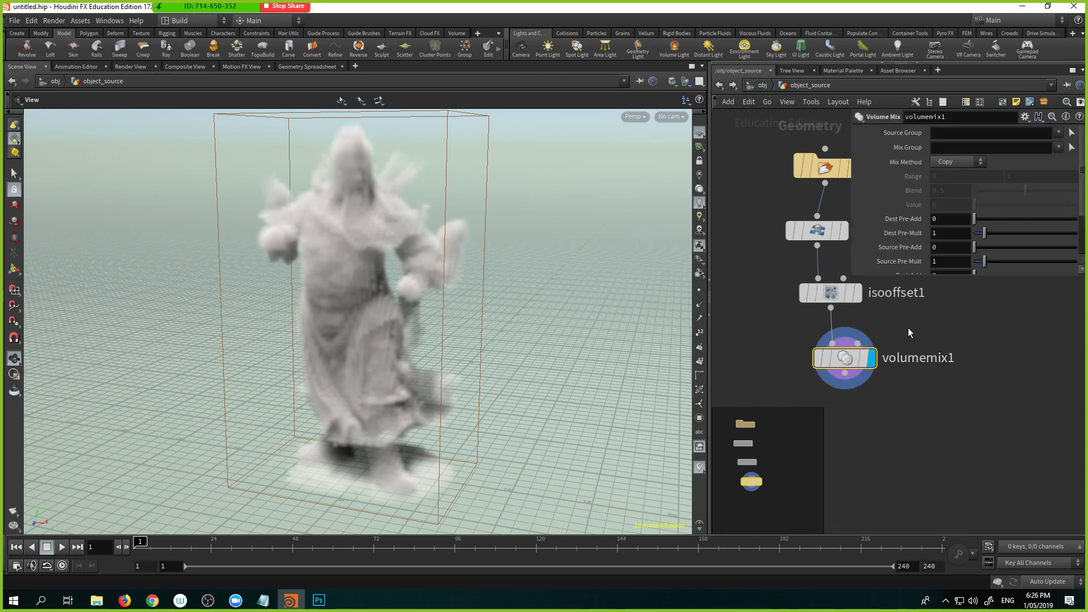
click(1069, 117)
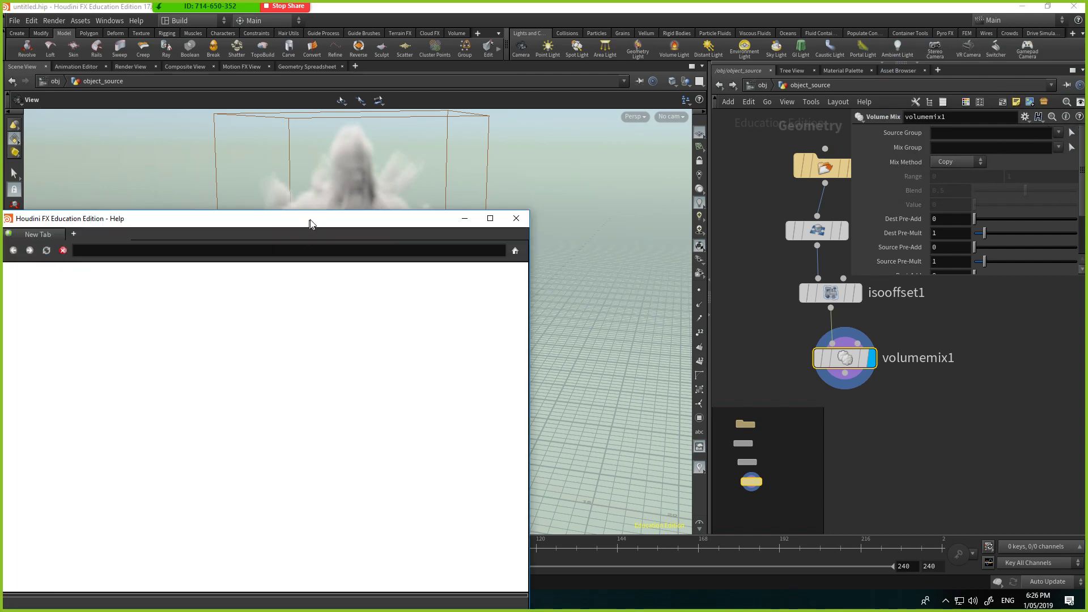
drag(315, 222, 649, 108)
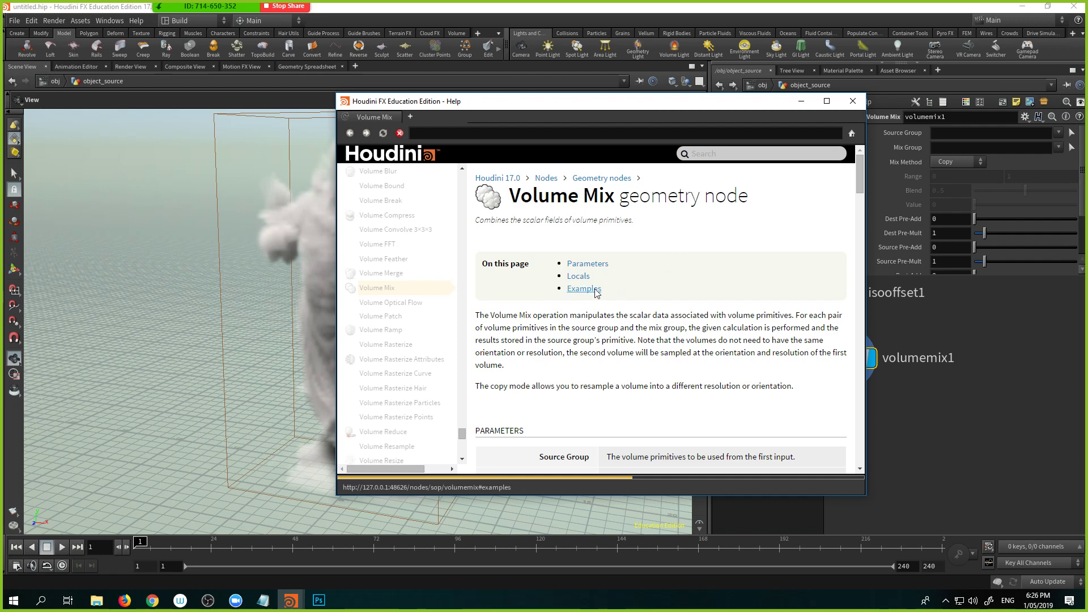
drag(864, 494, 934, 556)
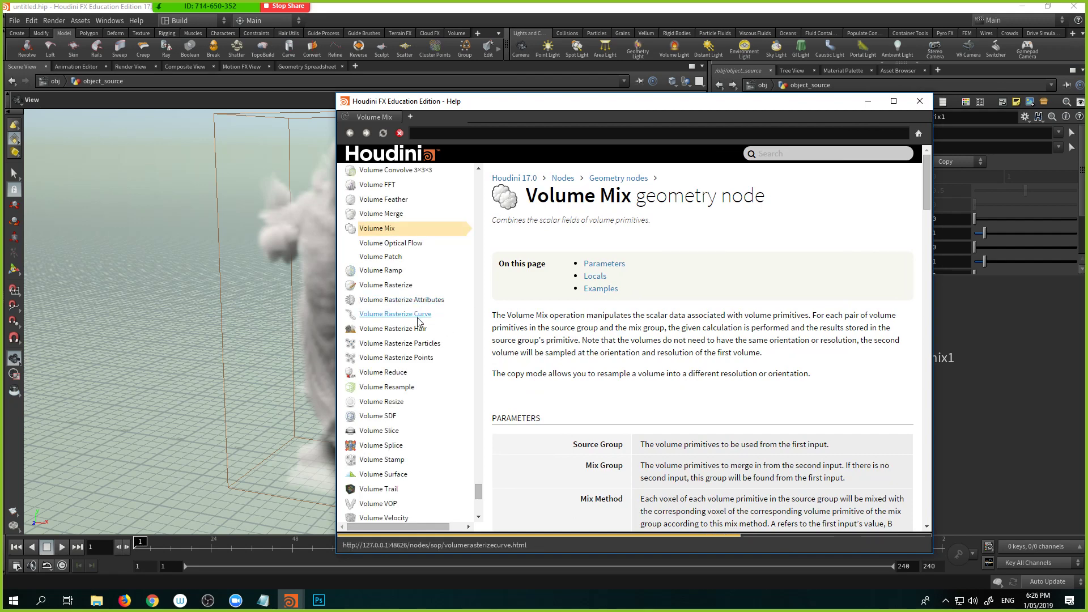
scroll(419, 324, down, 3)
scroll(422, 329, up, 7)
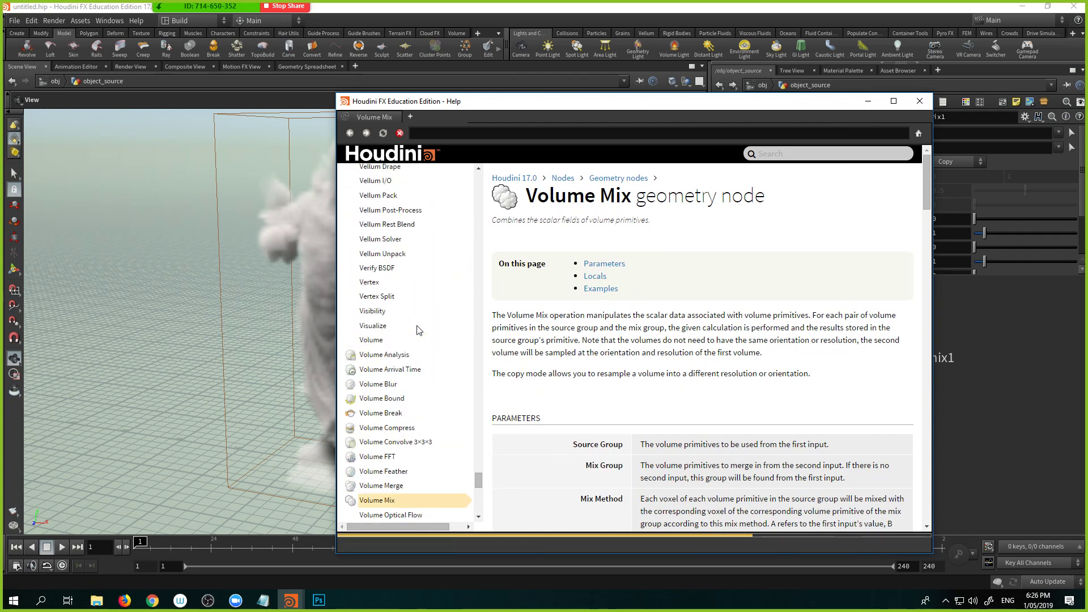
click(919, 100)
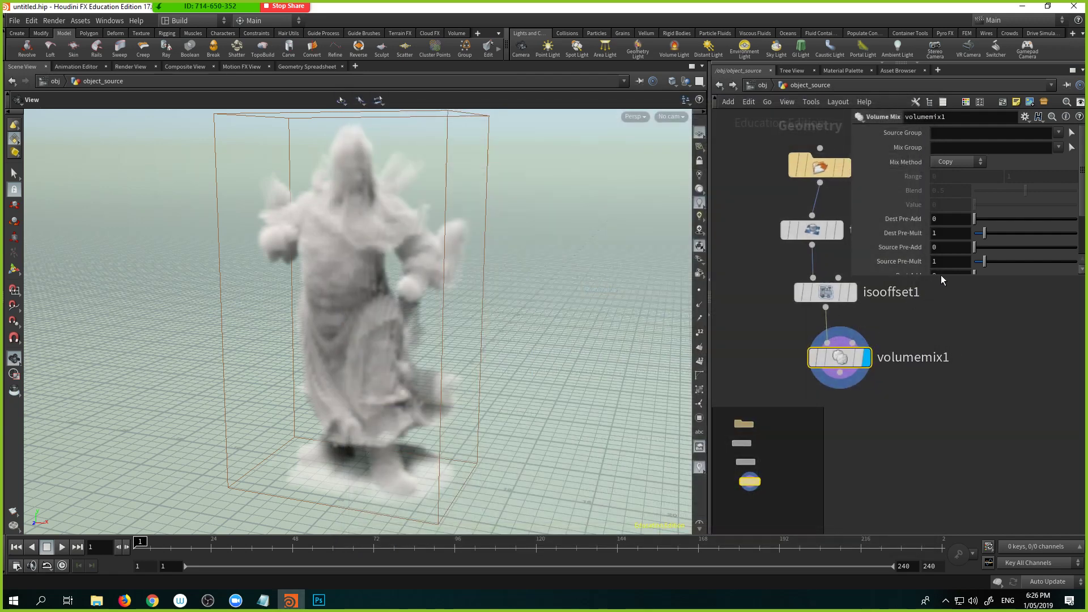
Set Post-Mult to 1.97 on volumemix1 to make the statue's fog denser, keeping volumemix1 selected
drag(940, 274, 941, 338)
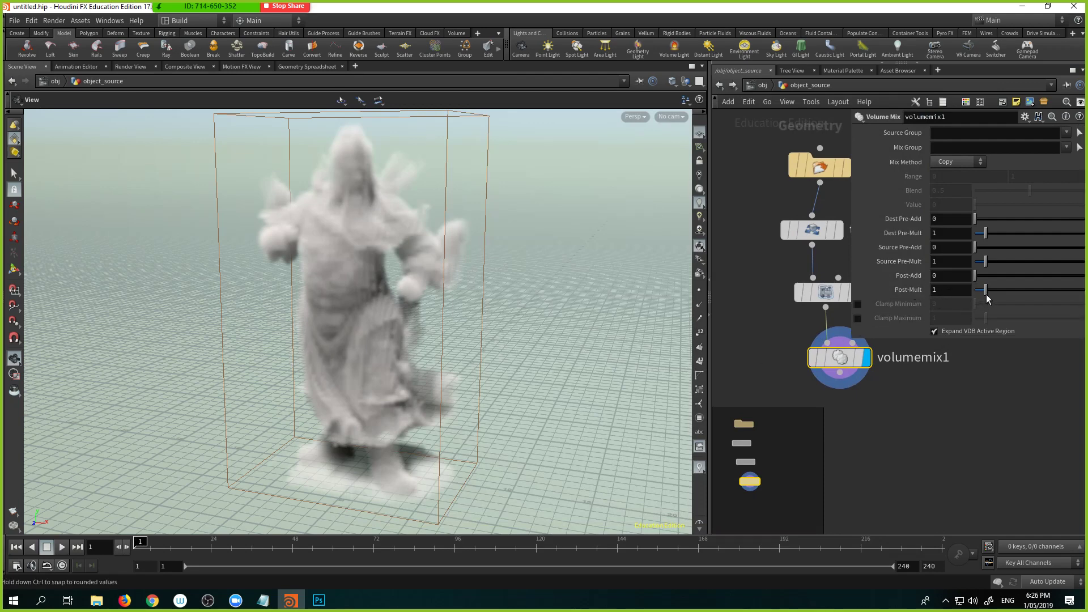
drag(987, 295, 999, 308)
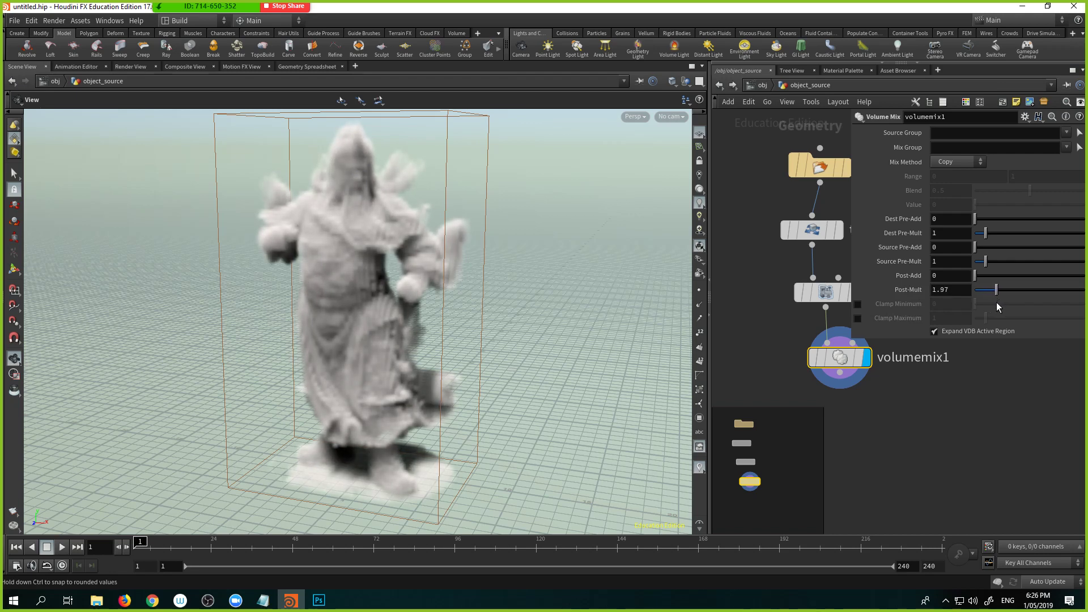
middle_drag(810, 344, 766, 342)
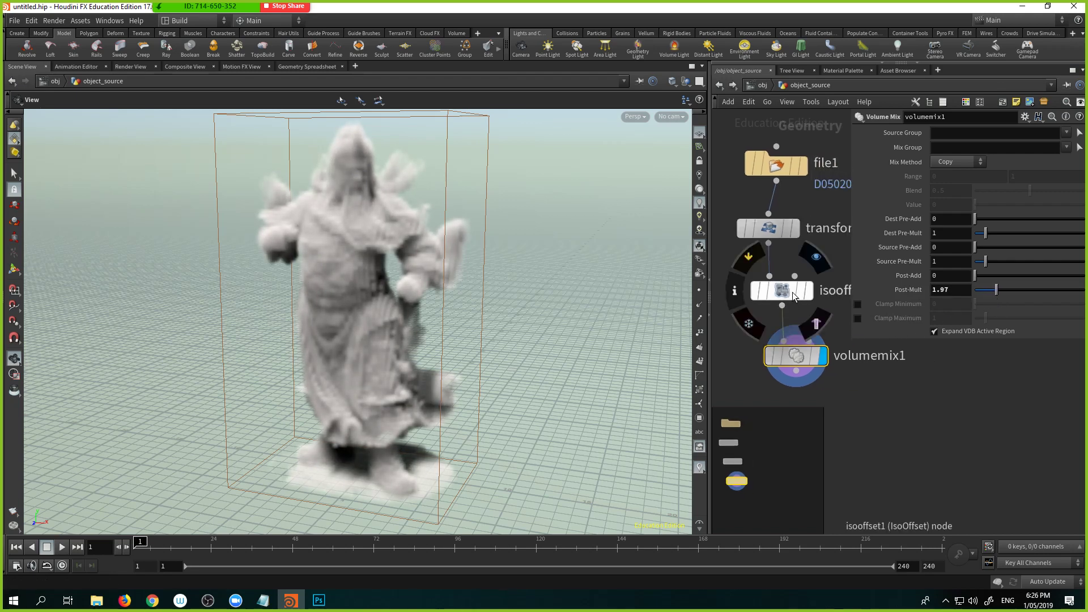
click(794, 292)
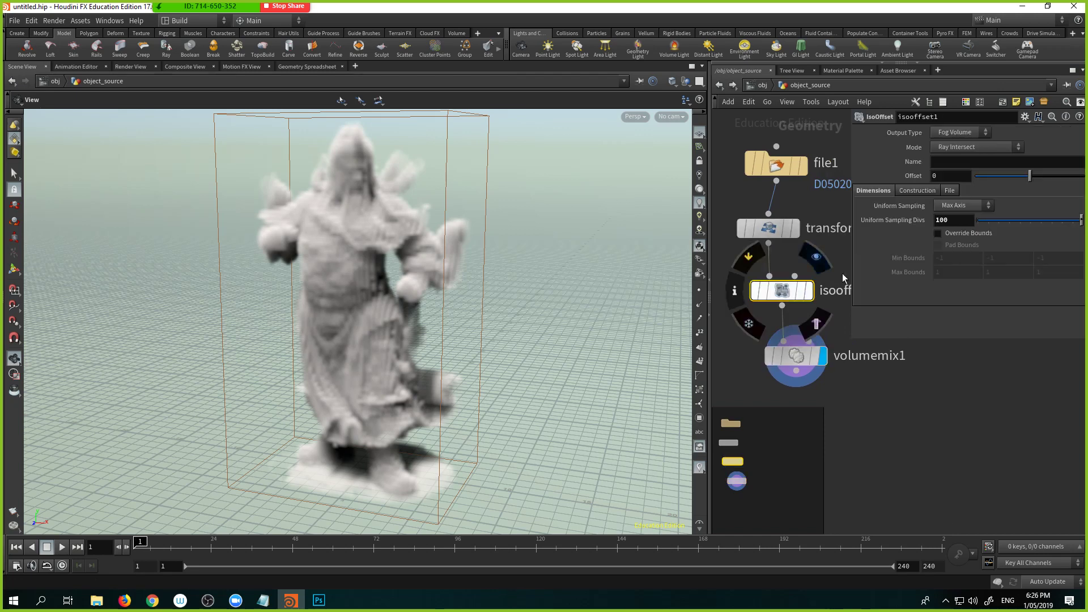
click(796, 356)
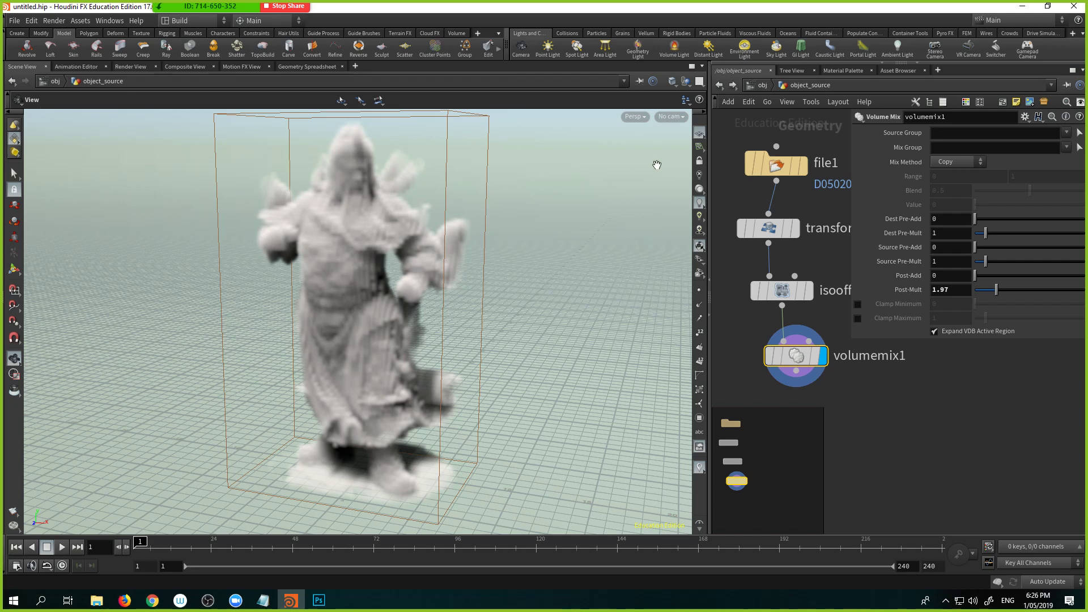
Return to the object level and add a DOP Network below object_source
click(762, 85)
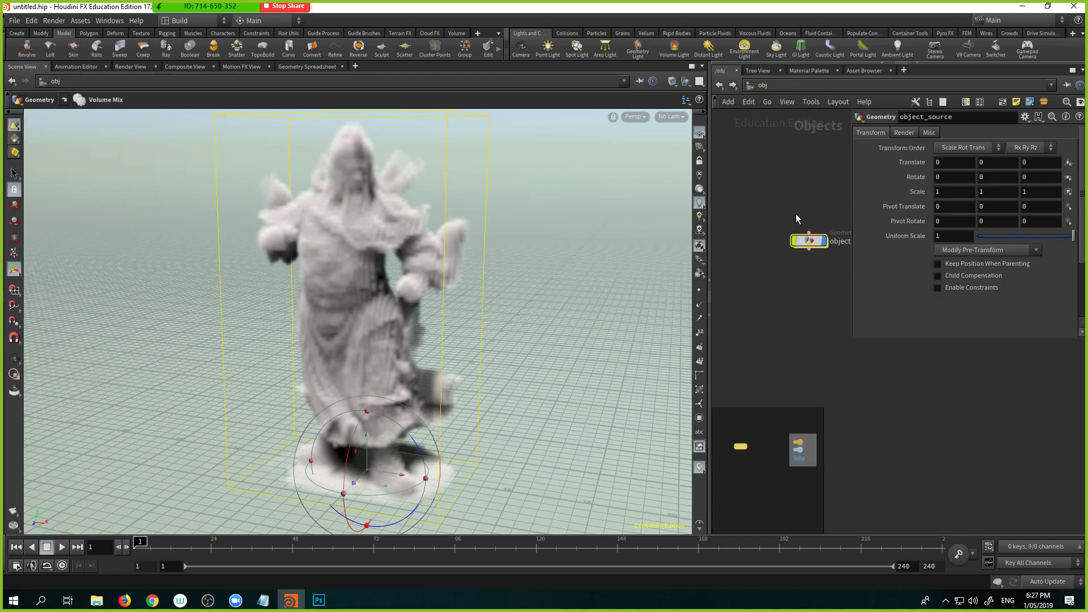
key(p)
middle_drag(825, 281, 842, 277)
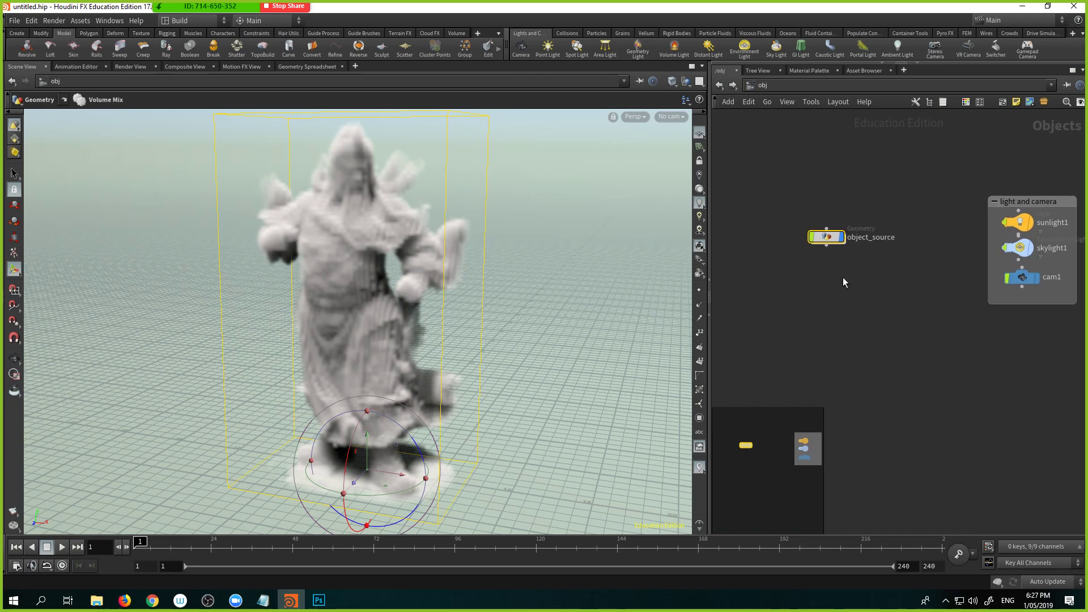
key(Tab)
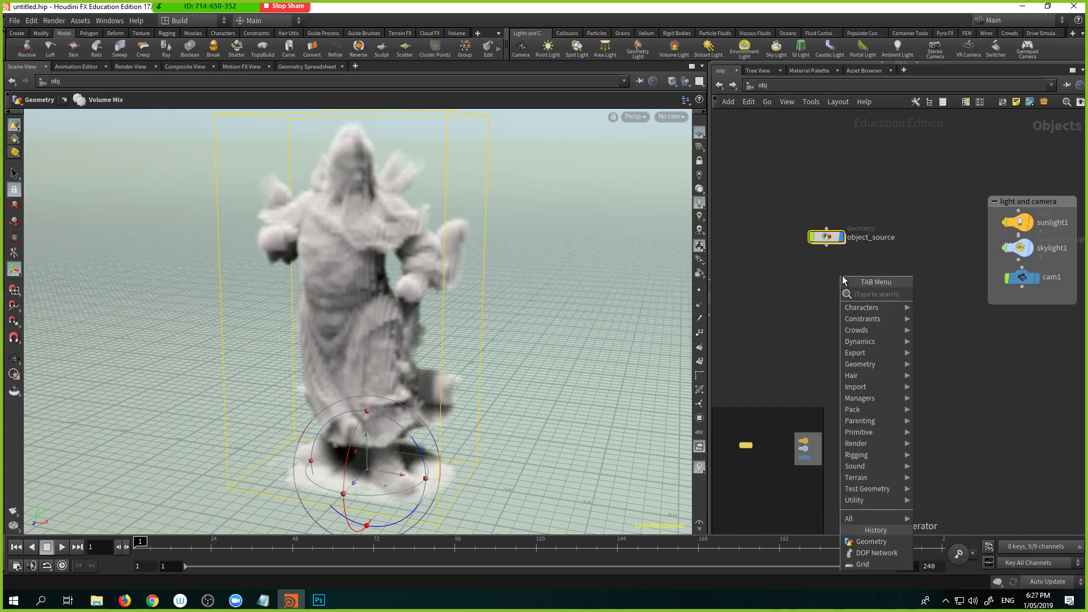
text(do)
key(Return)
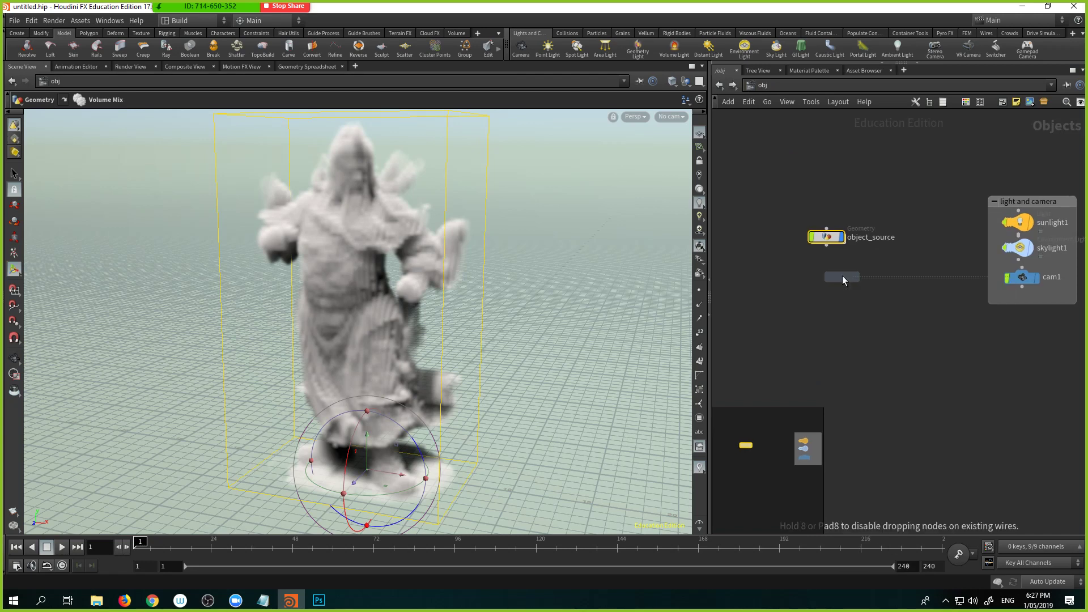
click(842, 277)
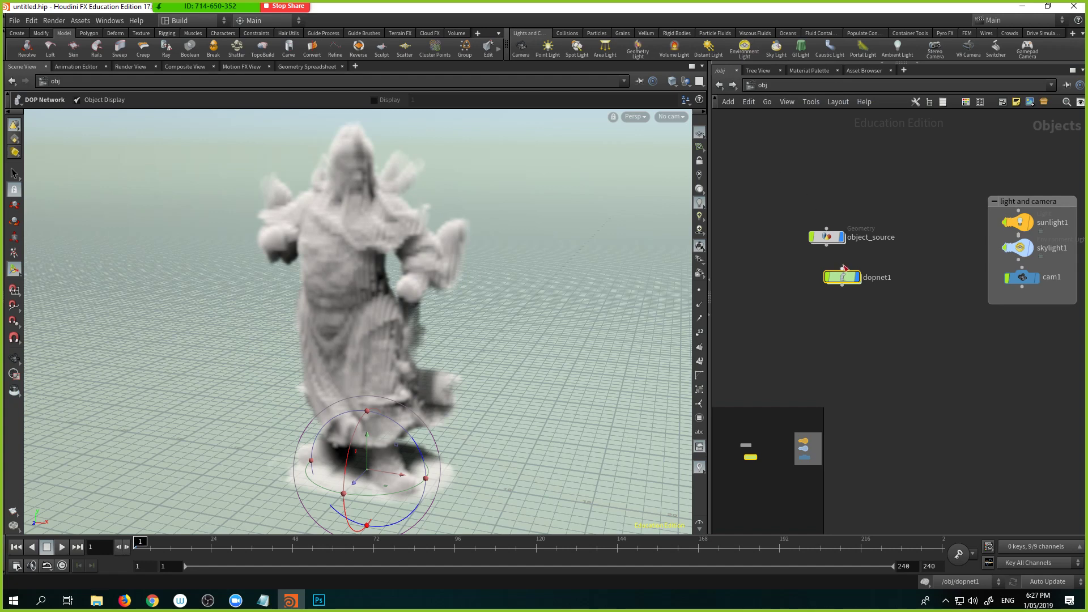
double_click(843, 282)
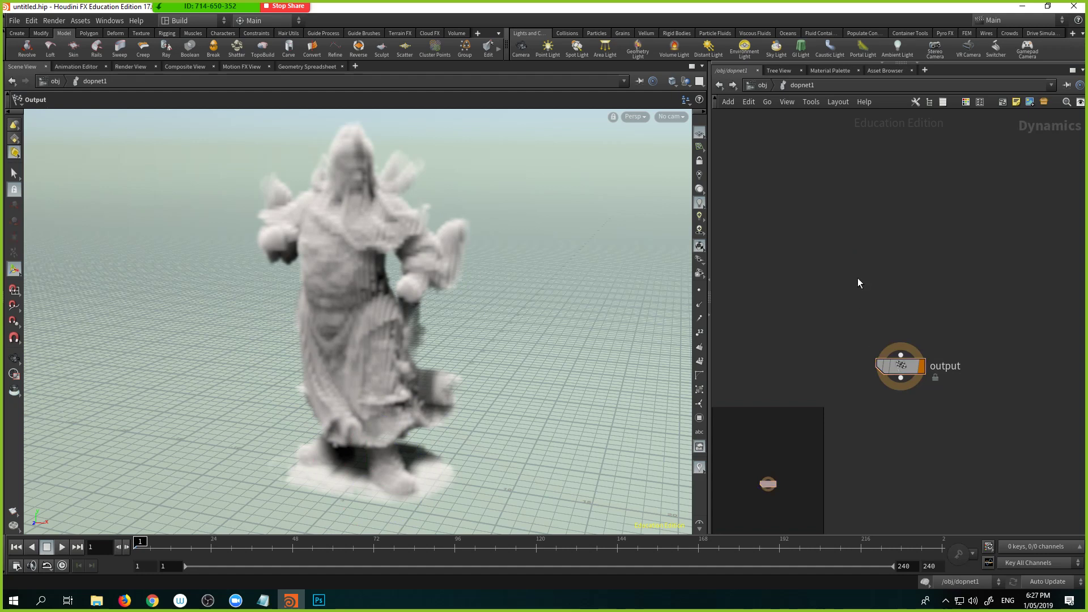
key(Tab)
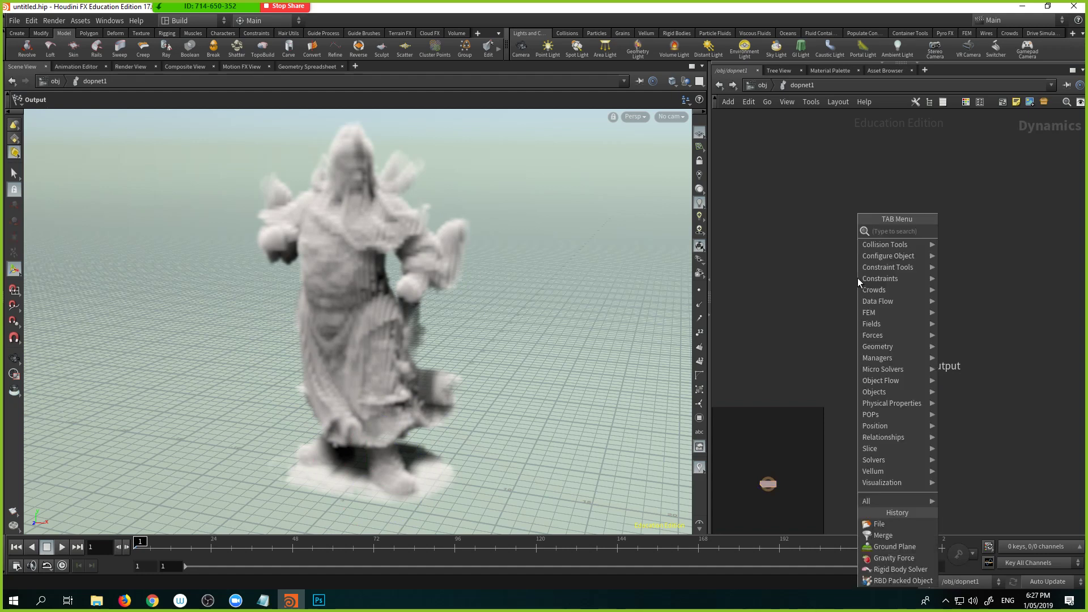
key(Escape)
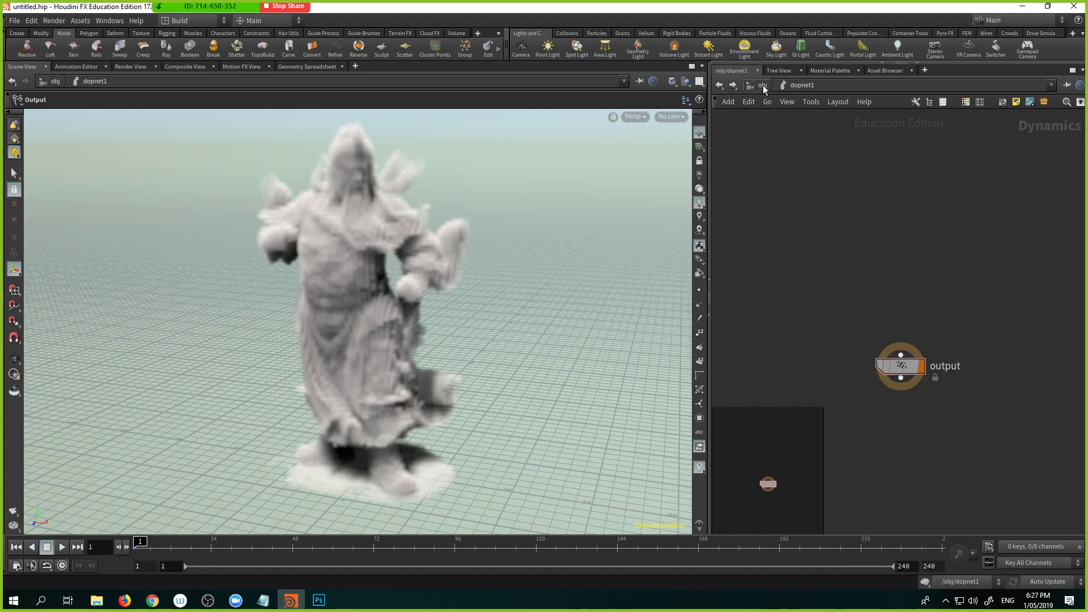
click(762, 86)
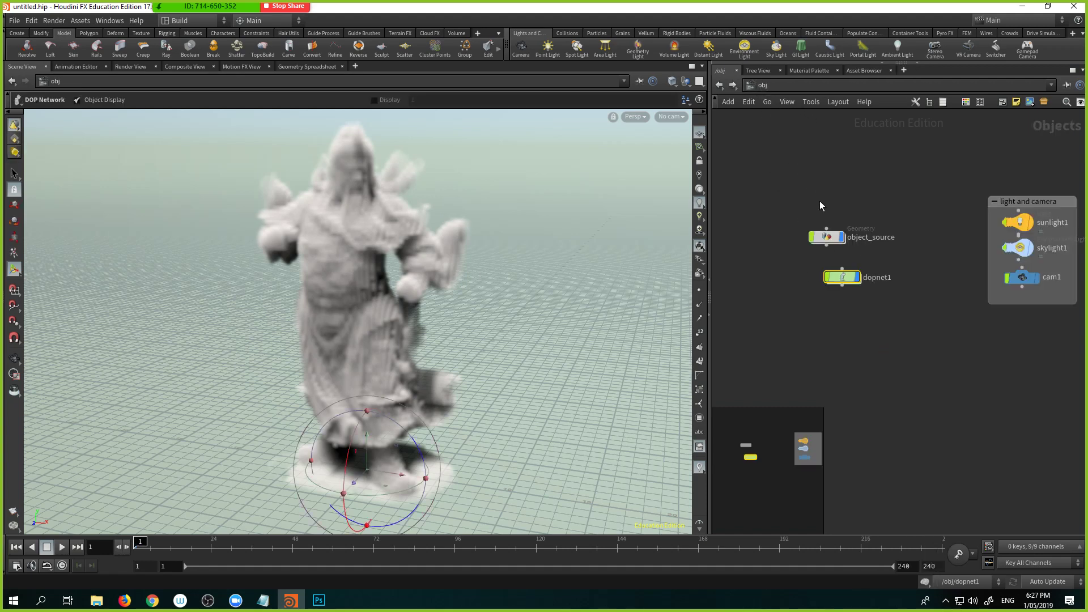
Hide object_source in the viewport and, inside dopnet1, add a Smoke Object wired into the output node
click(842, 239)
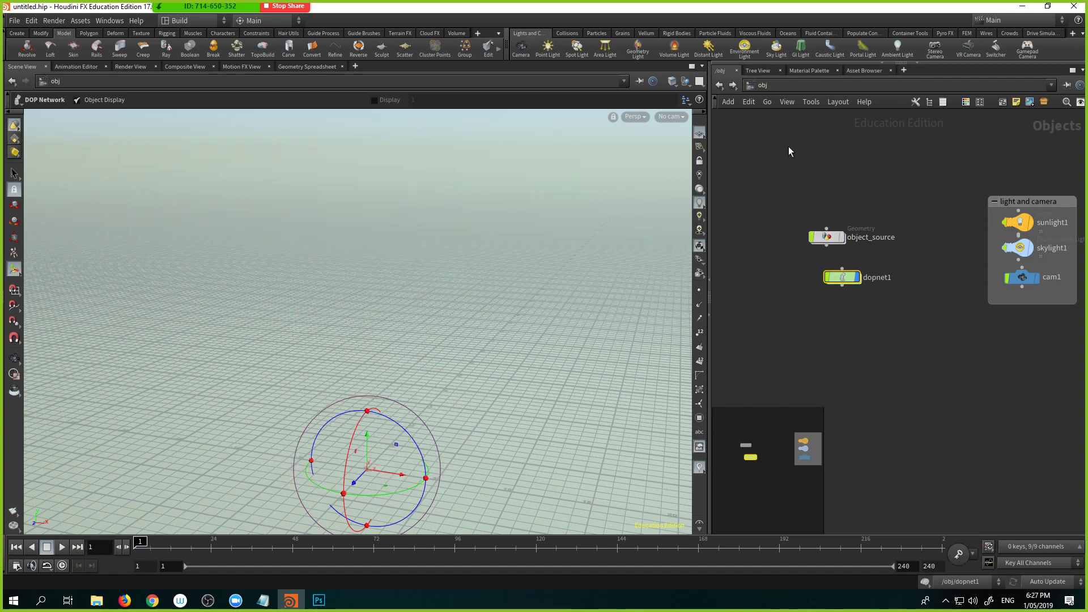
double_click(845, 276)
key(Tab)
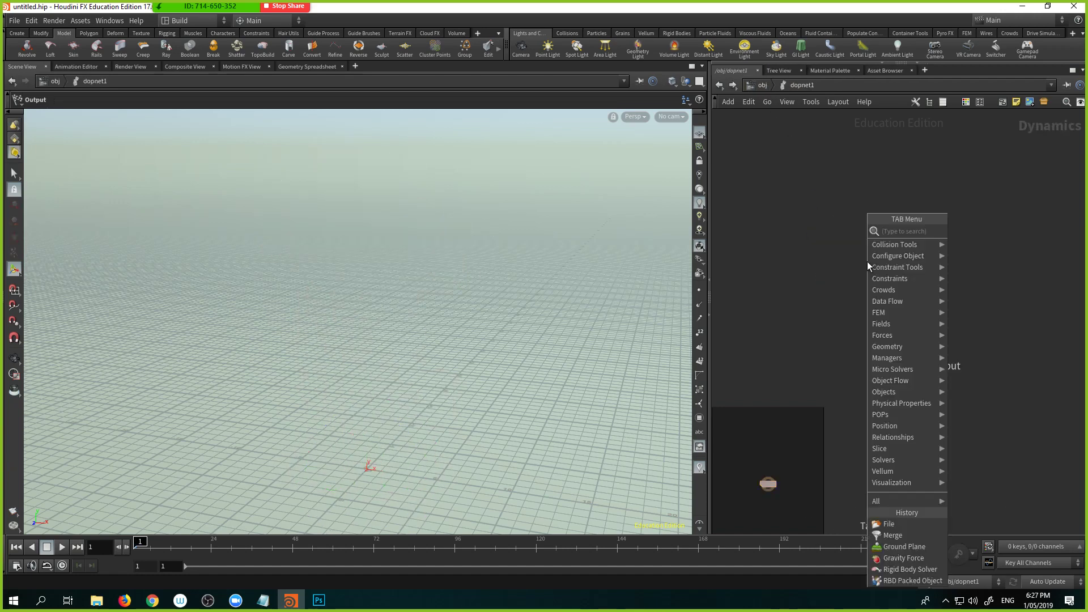
text(smok)
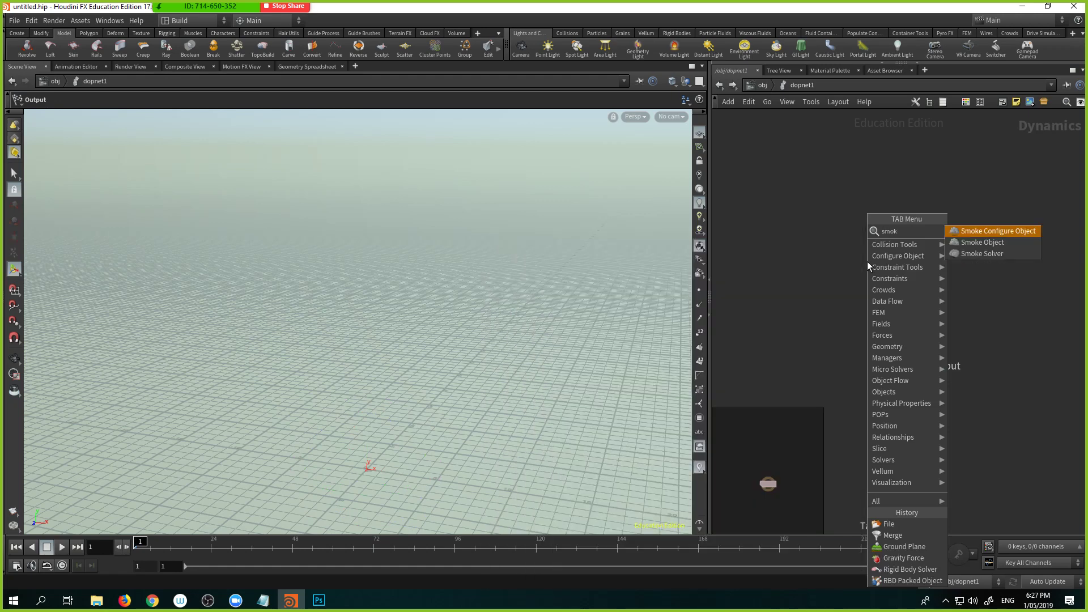
key(Down)
key(Return)
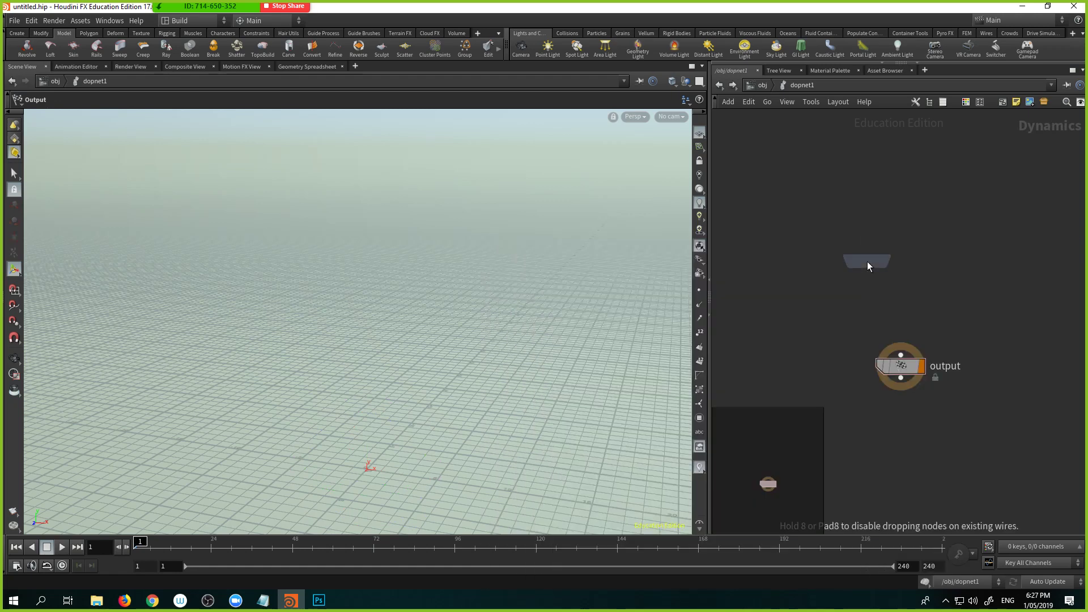
click(867, 249)
drag(862, 257, 899, 352)
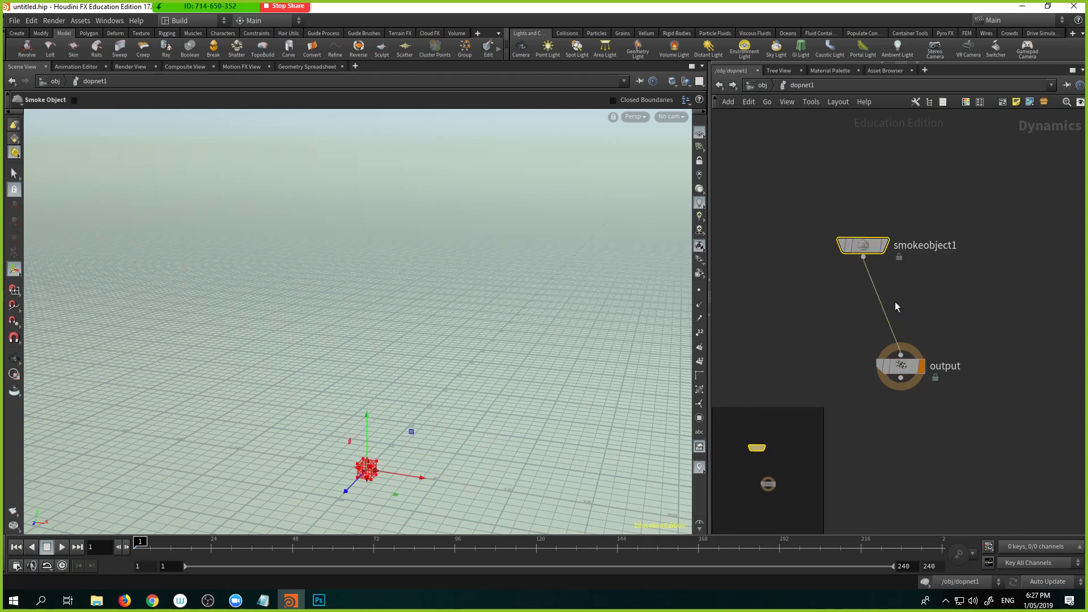
Examine the initial data settings of smokeobject1 and the operators selectable for its Density SOP Path
middle_drag(895, 307, 840, 339)
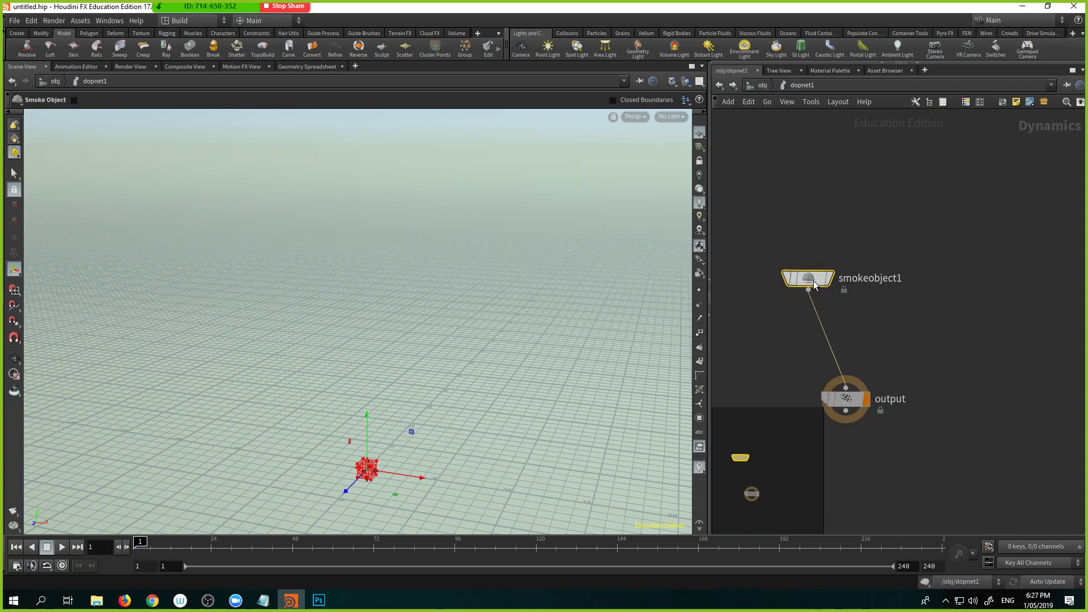
key(p)
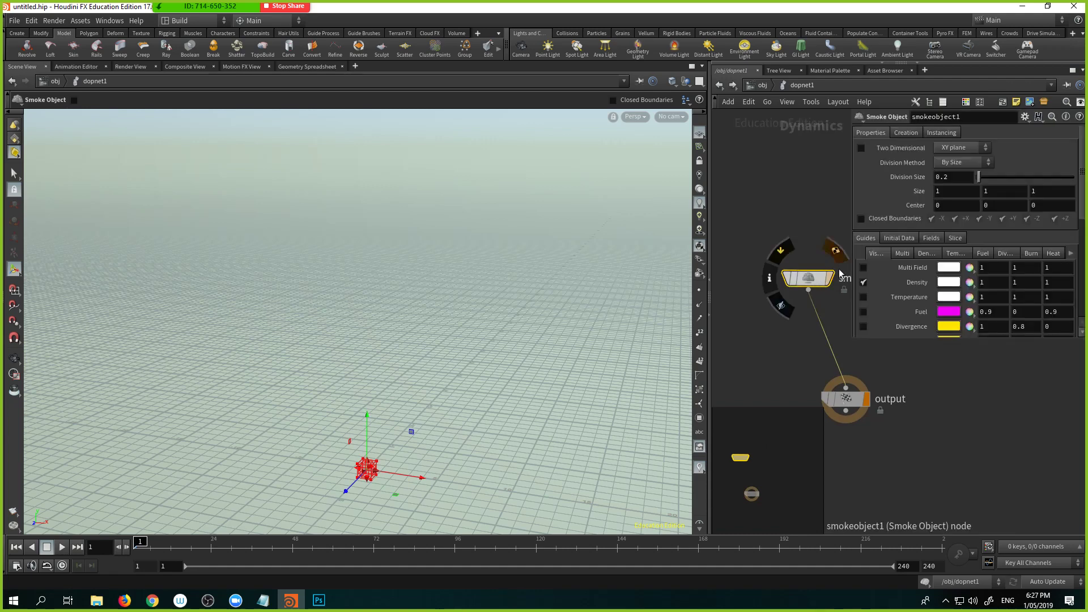
click(901, 239)
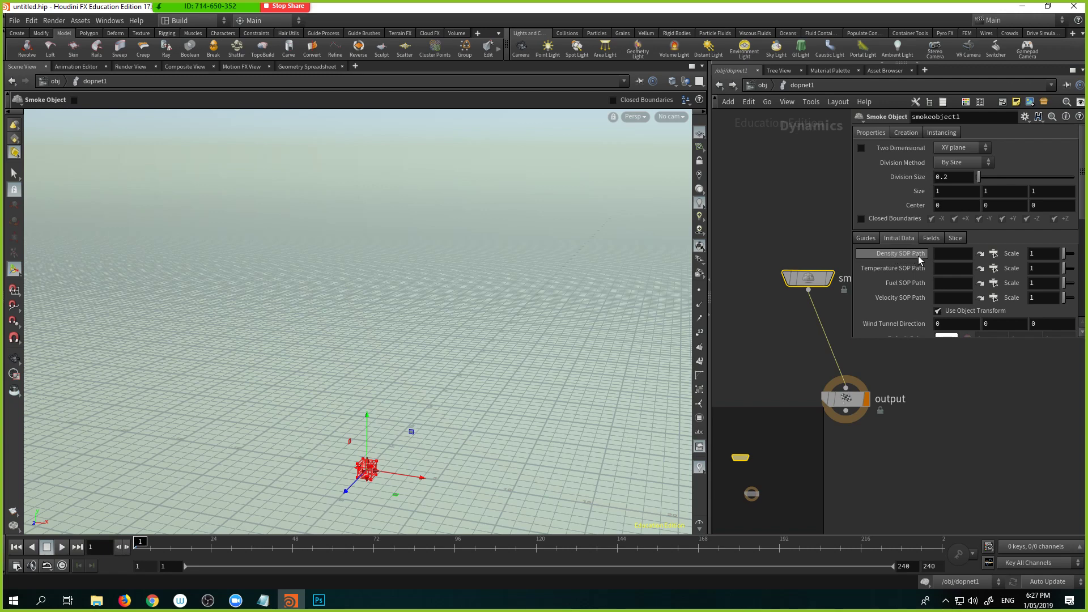
mouse_move(919, 258)
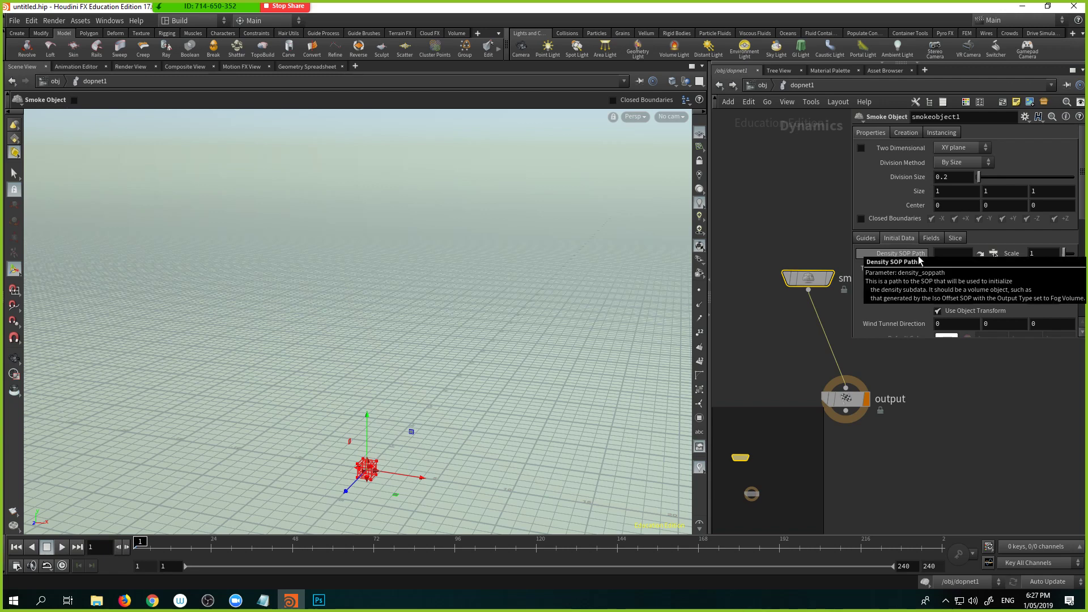
click(991, 256)
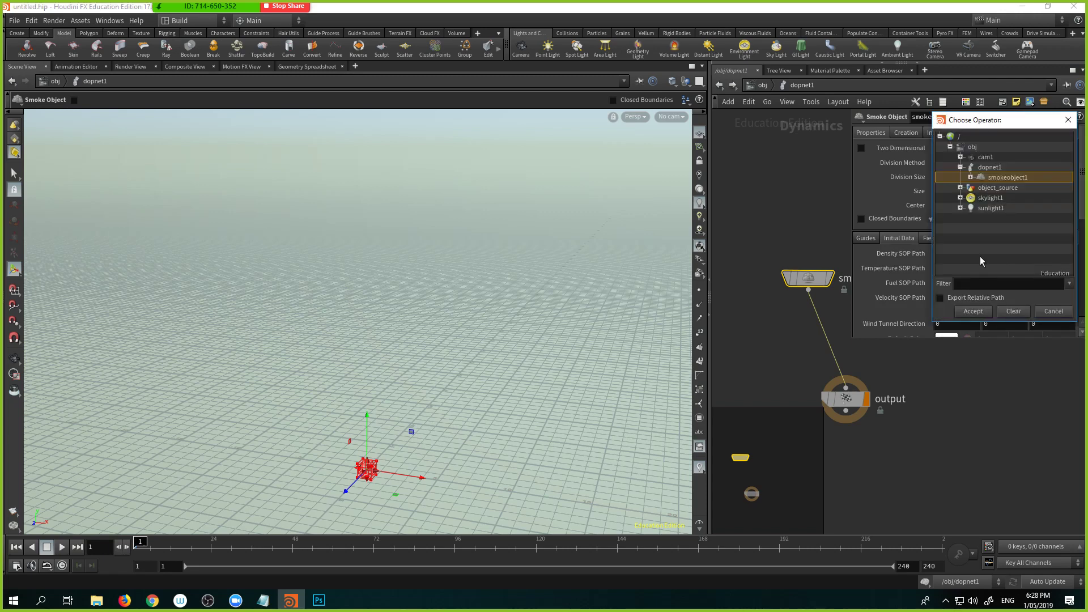
click(1055, 311)
Inside object_source, add a Null node fed by the output of volumemix1
click(762, 85)
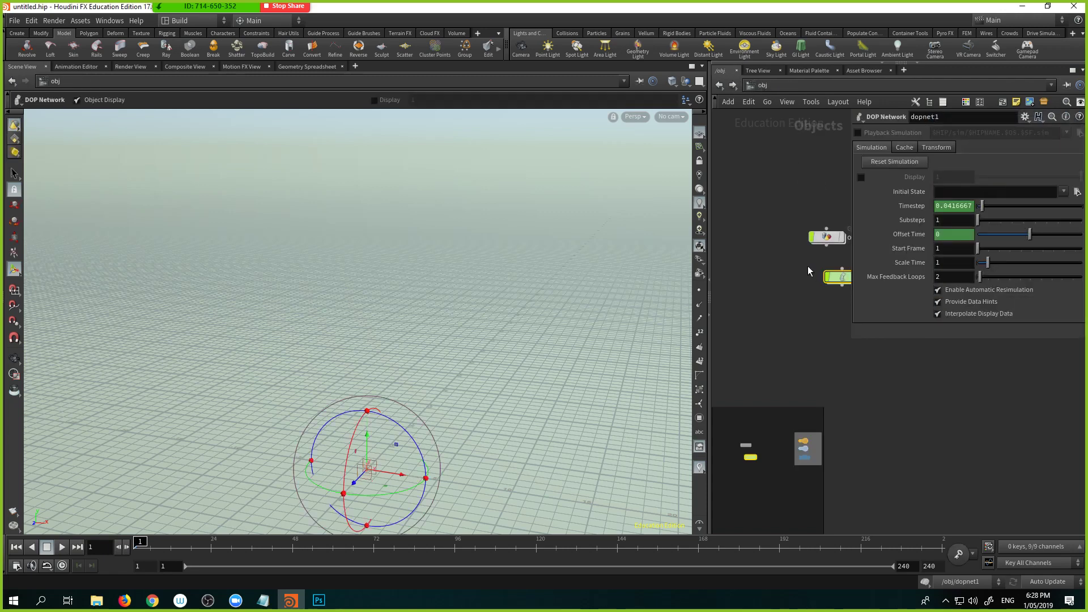
double_click(826, 237)
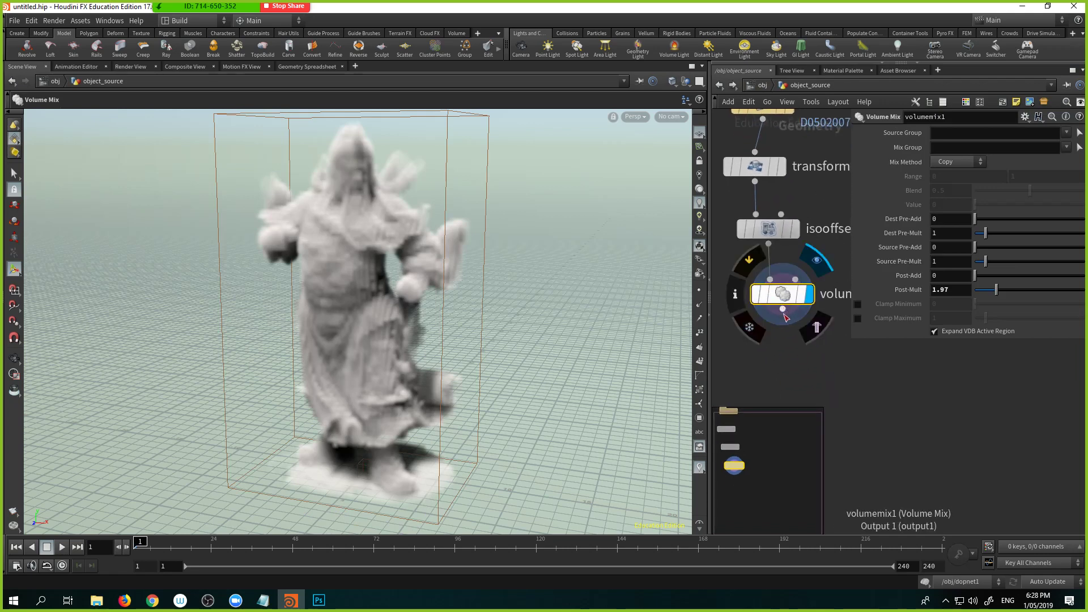
click(783, 315)
click(784, 338)
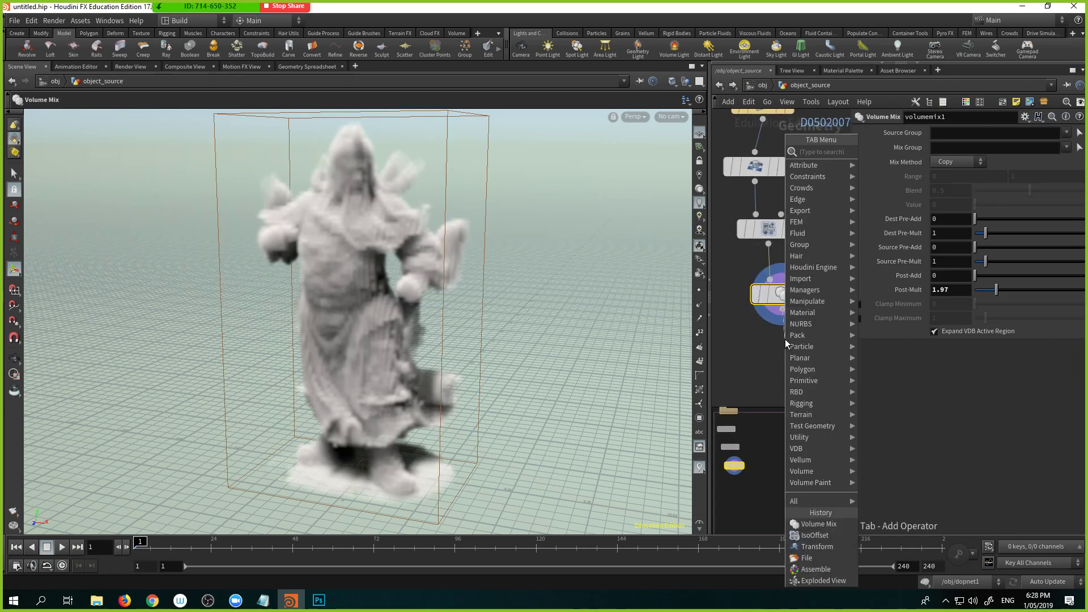
text(null)
key(Return)
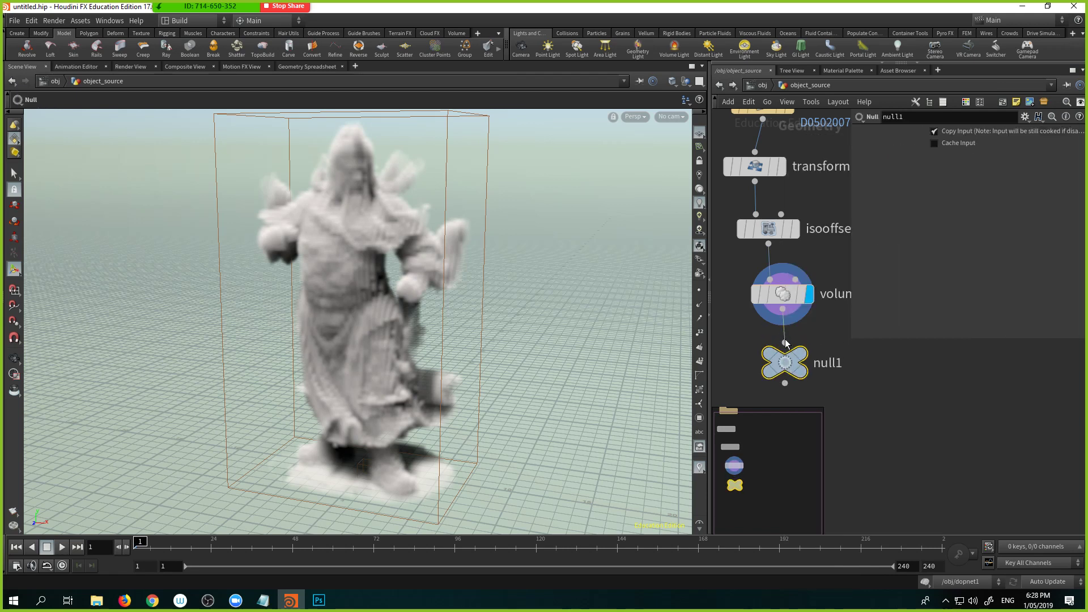
Rename the null node below volumemix1 as OUT_VOL
double_click(821, 362)
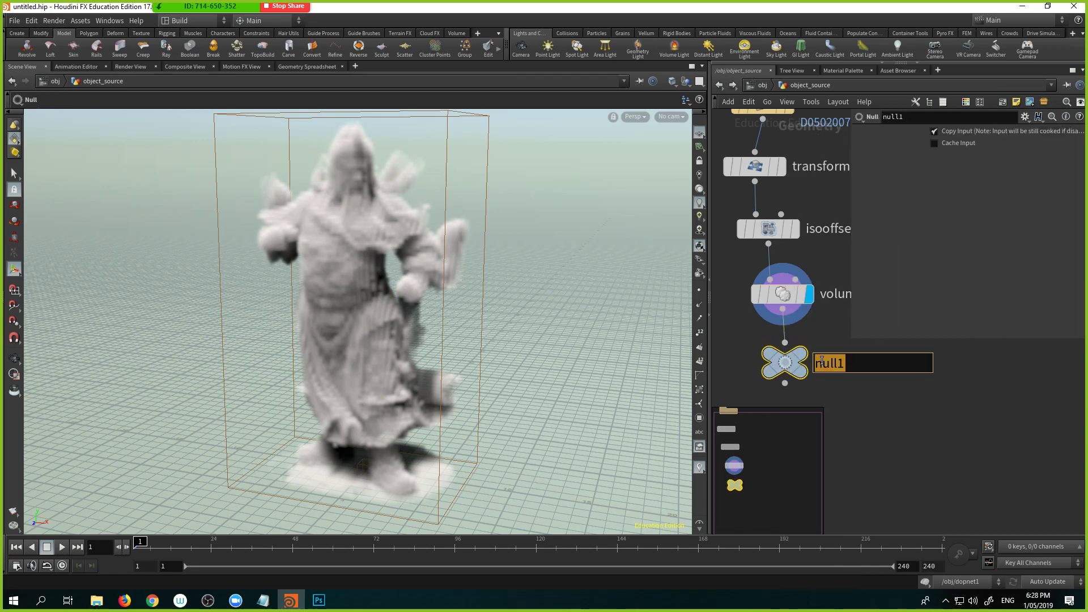
text(OUT_OBJ)
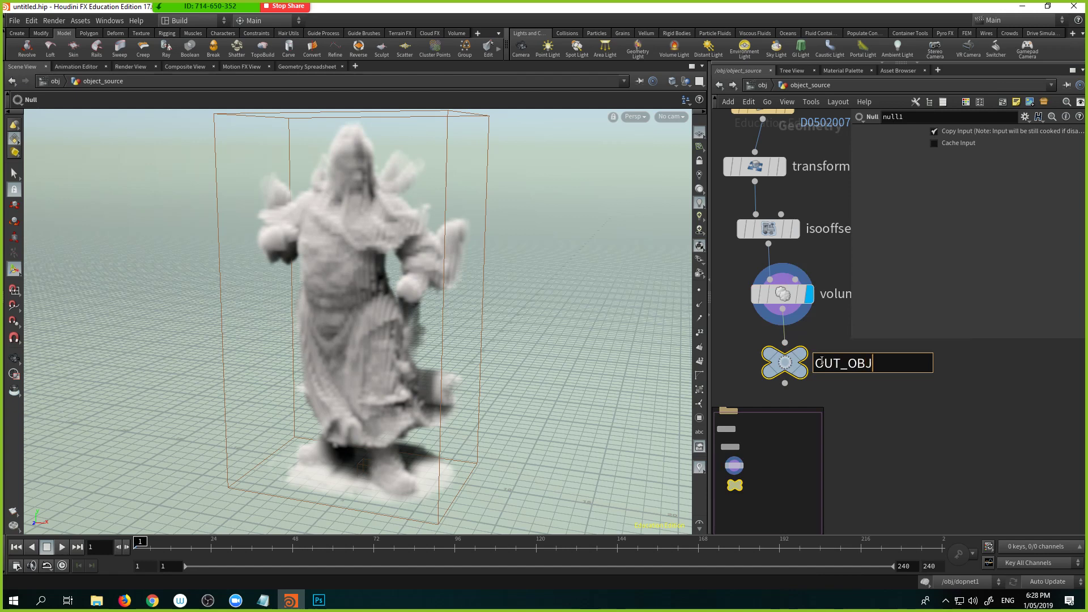
key(Return)
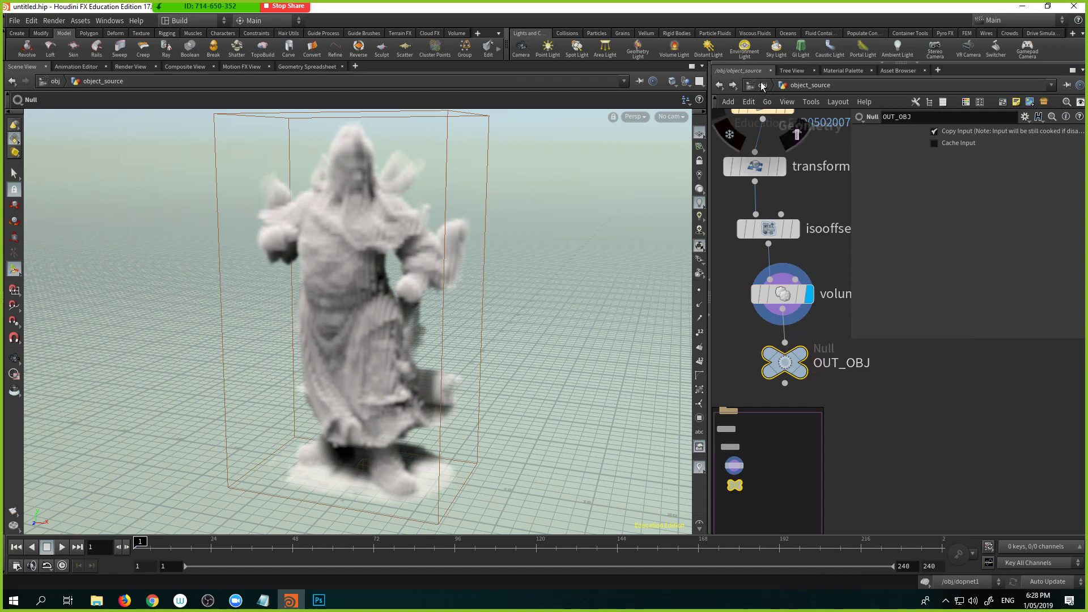
click(762, 85)
double_click(794, 225)
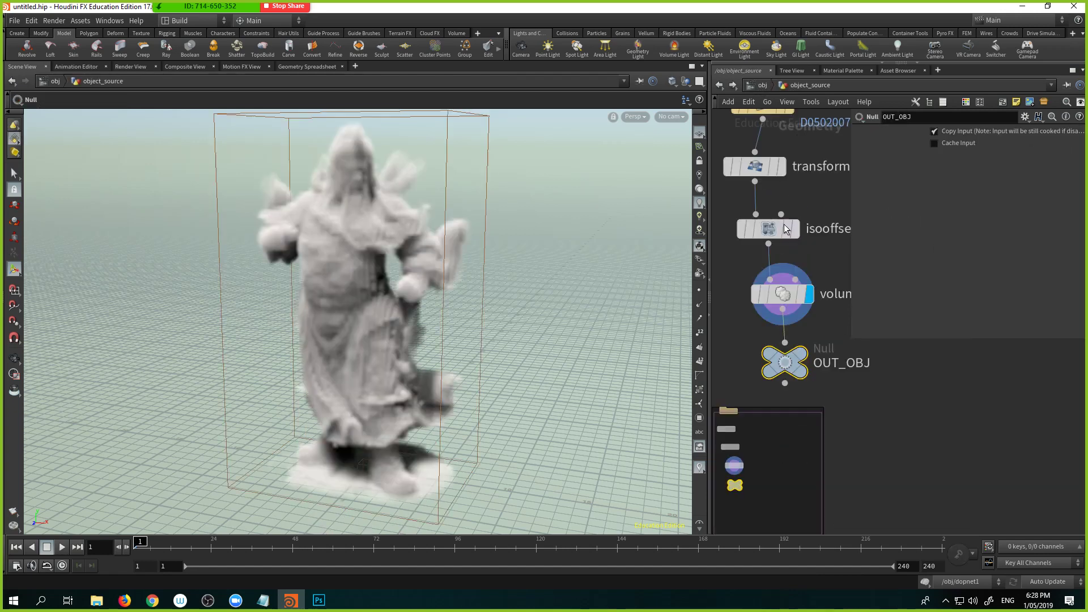
double_click(851, 363)
drag(851, 363, 873, 364)
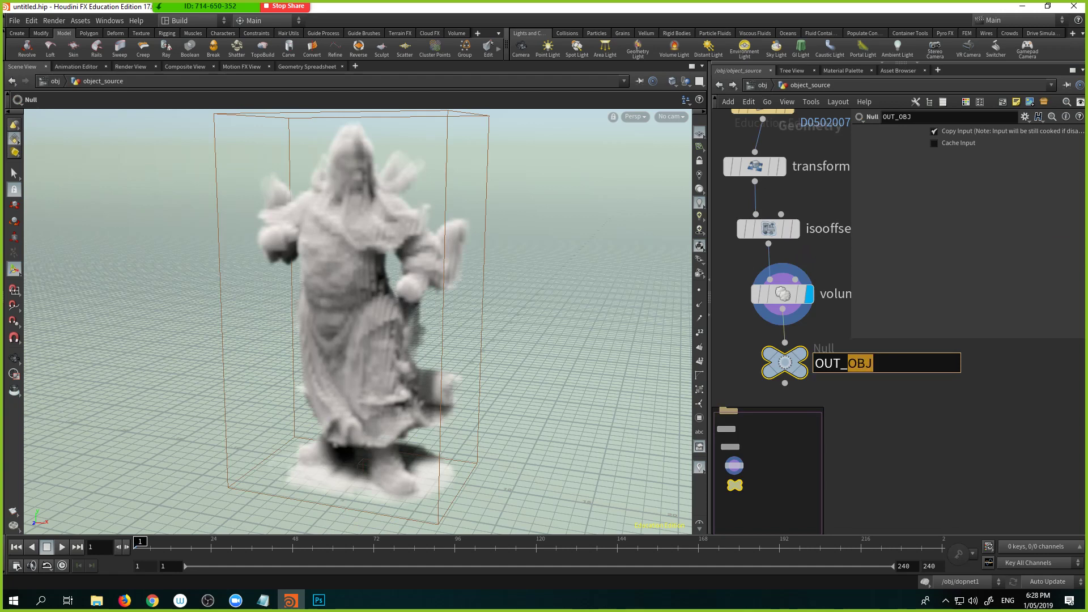
text(VOL)
key(Return)
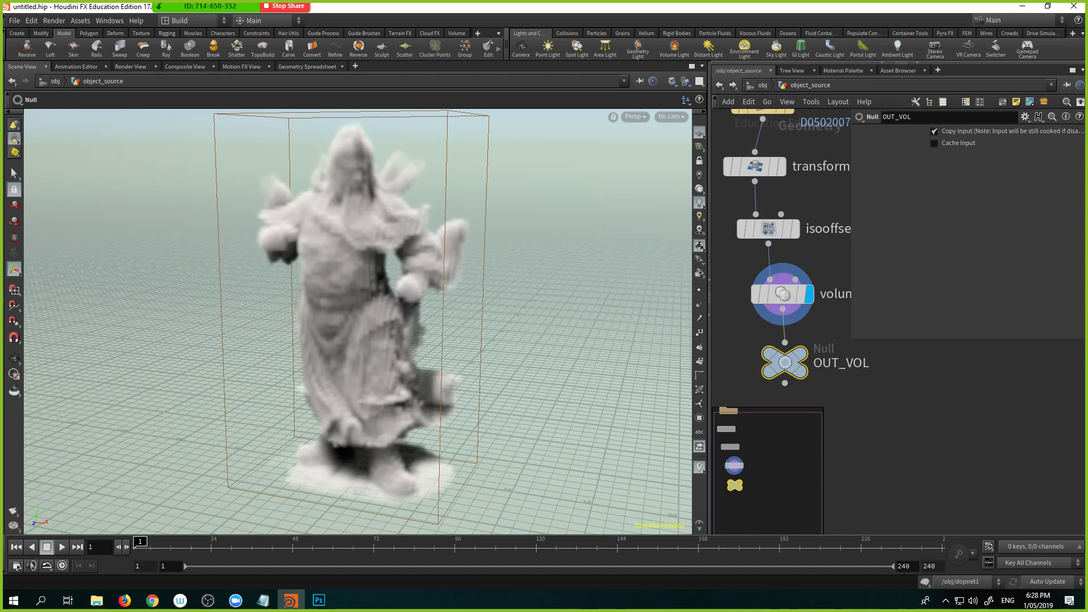
Inside dopnet1, set smokeobject1's Density SOP Path to the OUT_VOL node of object_source
click(762, 85)
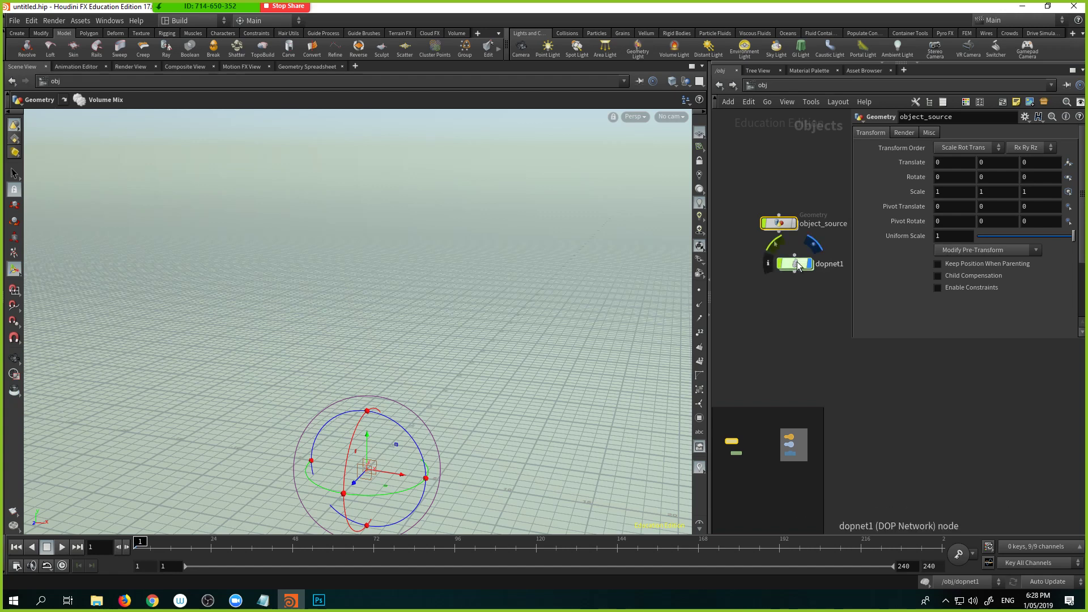
double_click(795, 264)
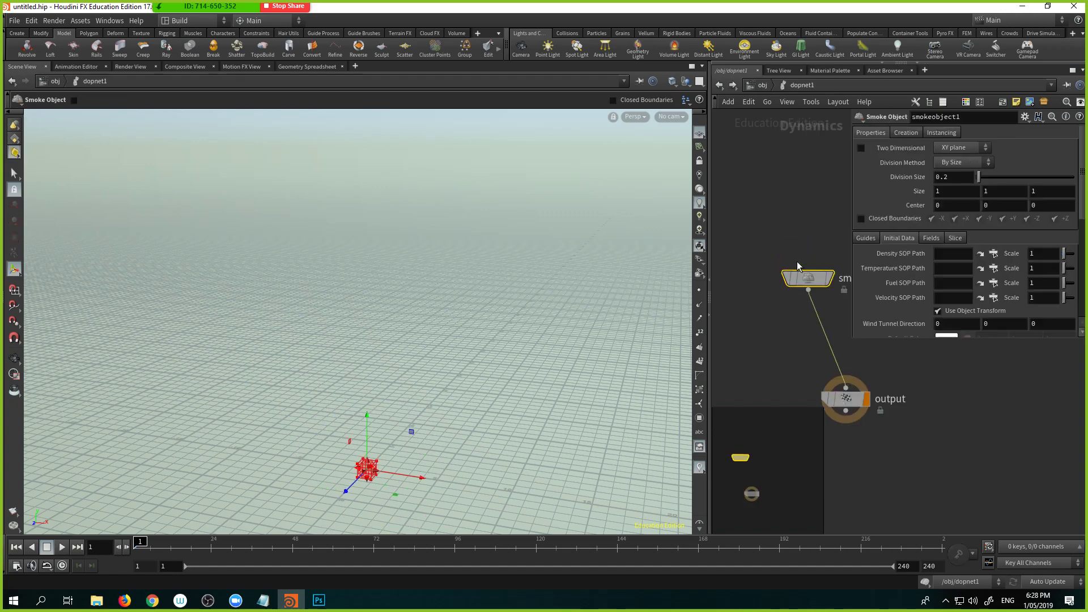
click(993, 254)
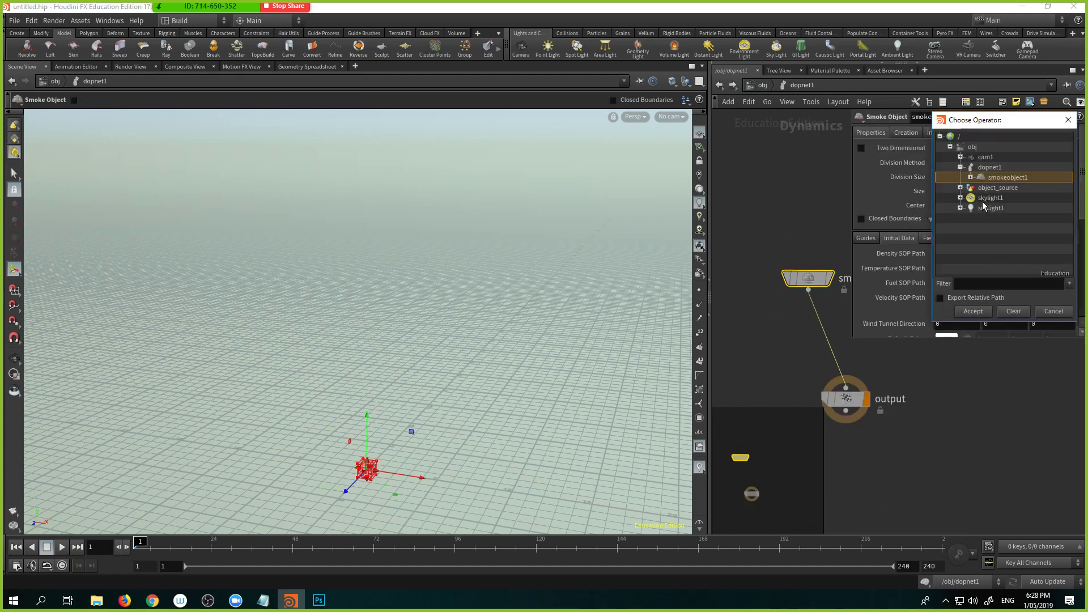
click(960, 188)
click(1001, 198)
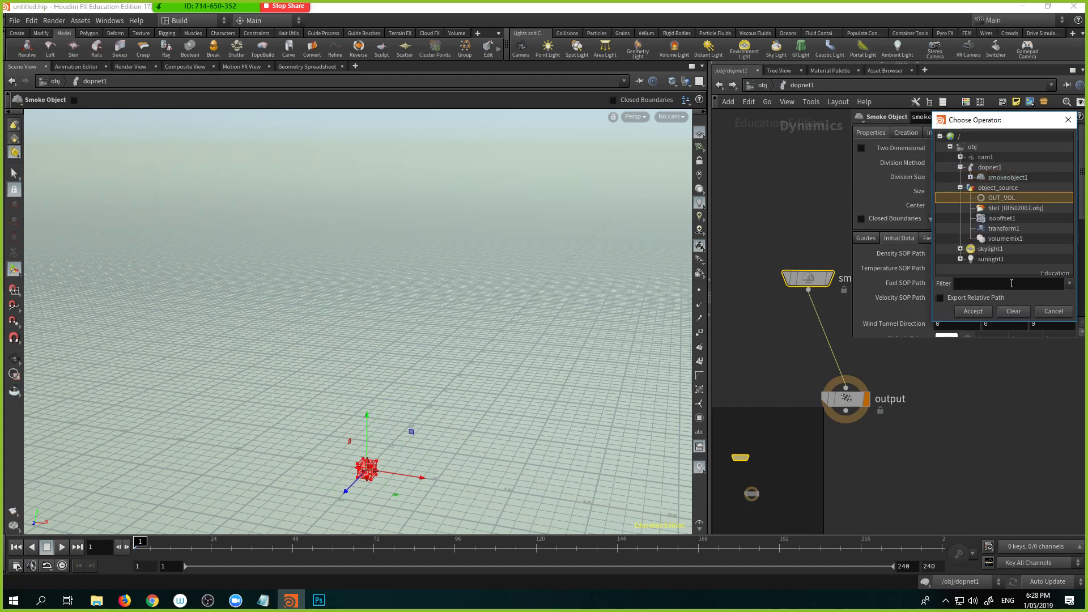
click(979, 312)
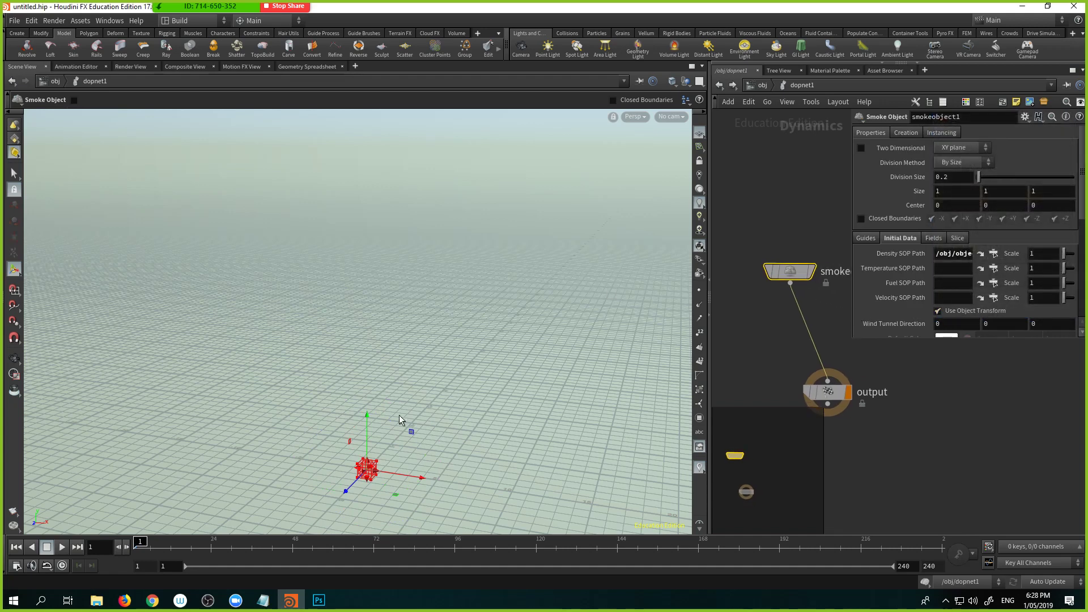
Enlarge smokeobject1's bounding box in the viewport to about 6.3 × 3.8 × 7.2 around the statue's base
key(Escape)
drag(384, 438, 381, 328)
key(Return)
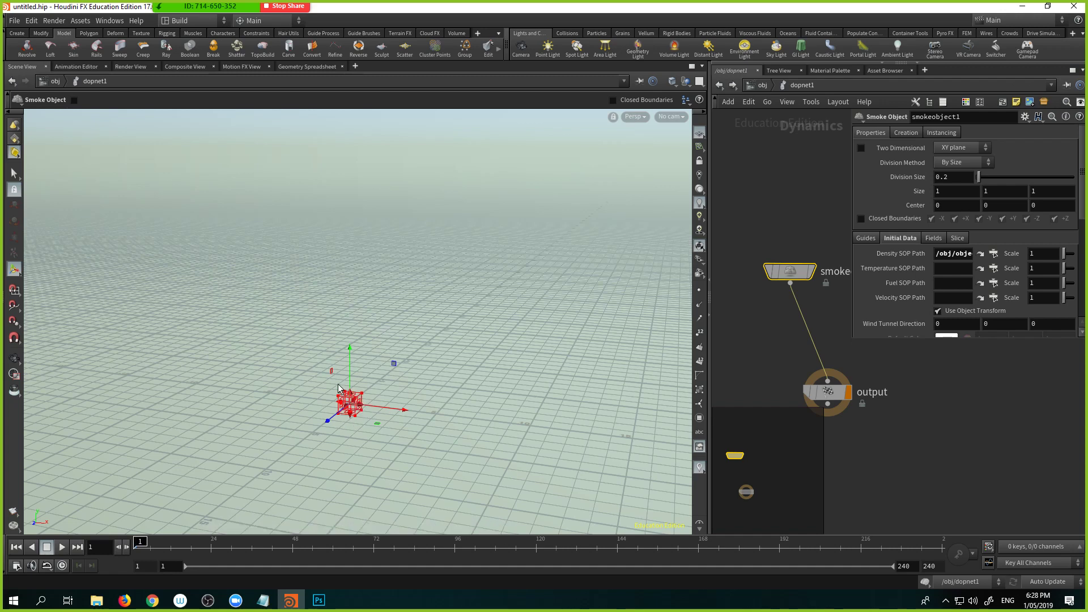
alt+right_drag(360, 409, 683, 412)
alt+right_drag(396, 417, 476, 417)
alt+drag(476, 417, 520, 417)
alt+middle_drag(519, 417, 569, 412)
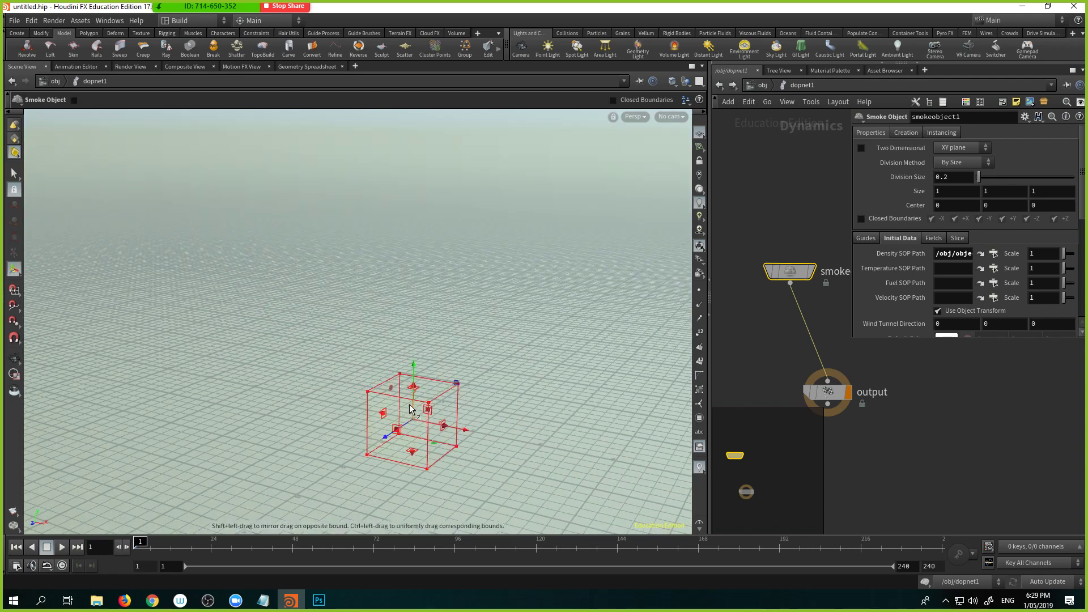
drag(413, 387, 427, 195)
drag(385, 333, 210, 306)
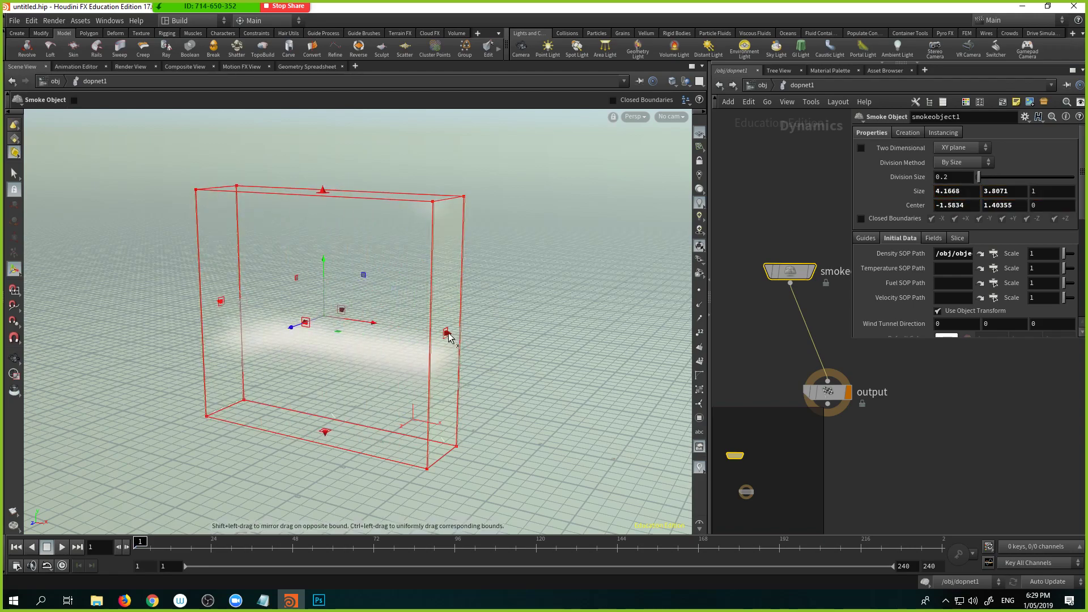
drag(448, 336, 352, 367)
alt+right_drag(352, 366, 198, 298)
drag(467, 341, 171, 377)
key(Return)
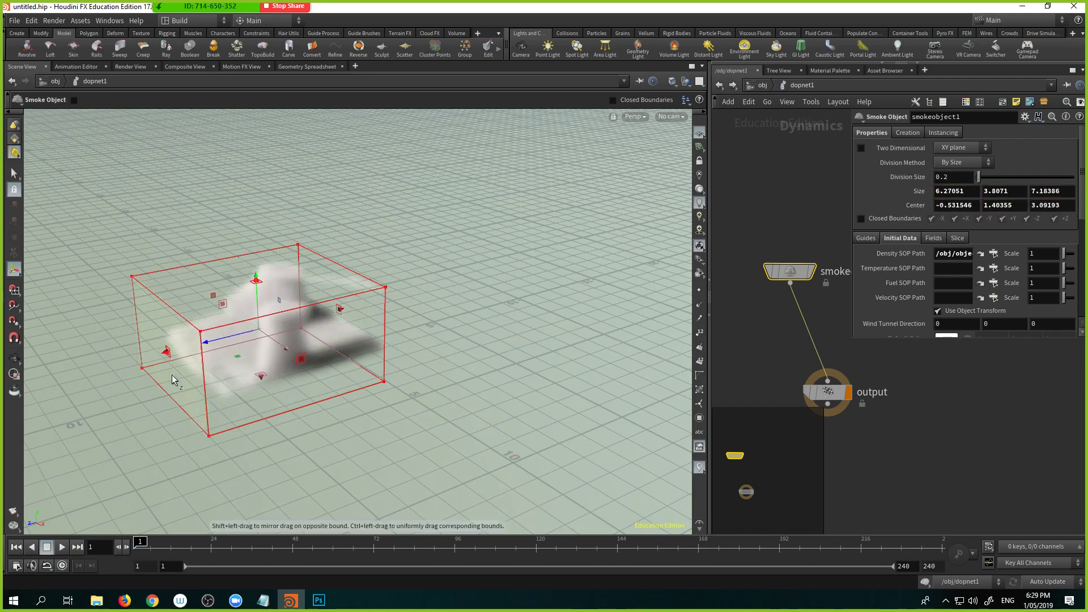
Extend the smoke container to about 29.4 × 27 × 34.6 around the whole statue, undoing the last excessive bounding box change
alt+right_drag(275, 363, 246, 348)
alt+drag(246, 348, 446, 278)
alt+drag(359, 287, 398, 94)
alt+drag(427, 246, 588, 297)
alt+drag(484, 300, 527, 294)
drag(352, 262, 194, 295)
alt+drag(238, 306, 664, 346)
key(ctrl+z)
Widen the smoke container to about 31.2 and raise its top to a height of about 29.7
scroll(393, 326, down, 3)
alt+drag(522, 316, 327, 286)
alt+drag(447, 320, 483, 316)
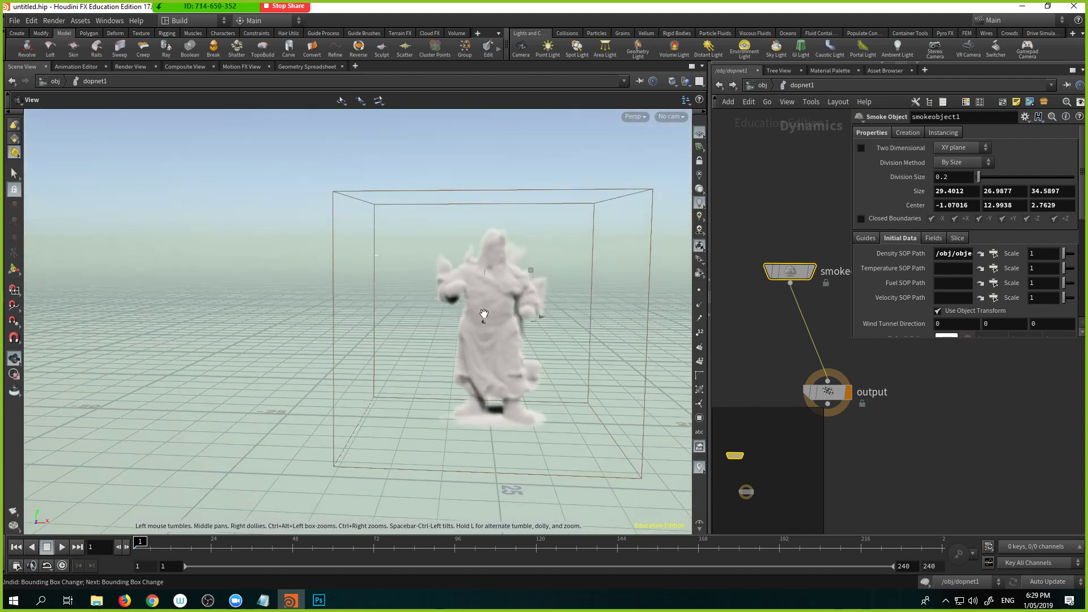
alt+middle_drag(483, 316, 354, 323)
alt+drag(355, 323, 283, 323)
alt+drag(416, 304, 406, 294)
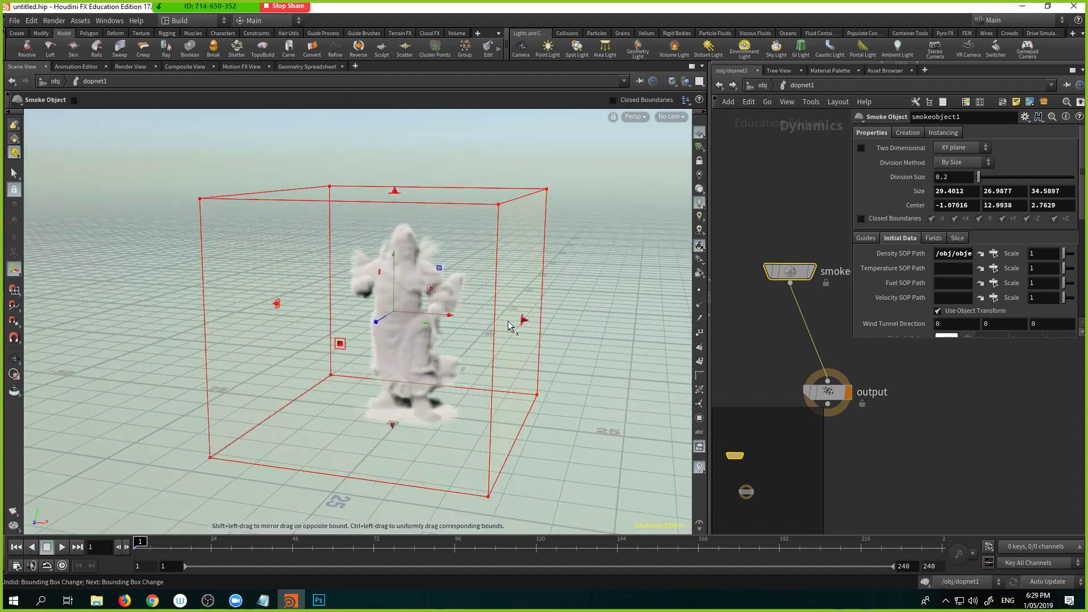
drag(522, 320, 546, 321)
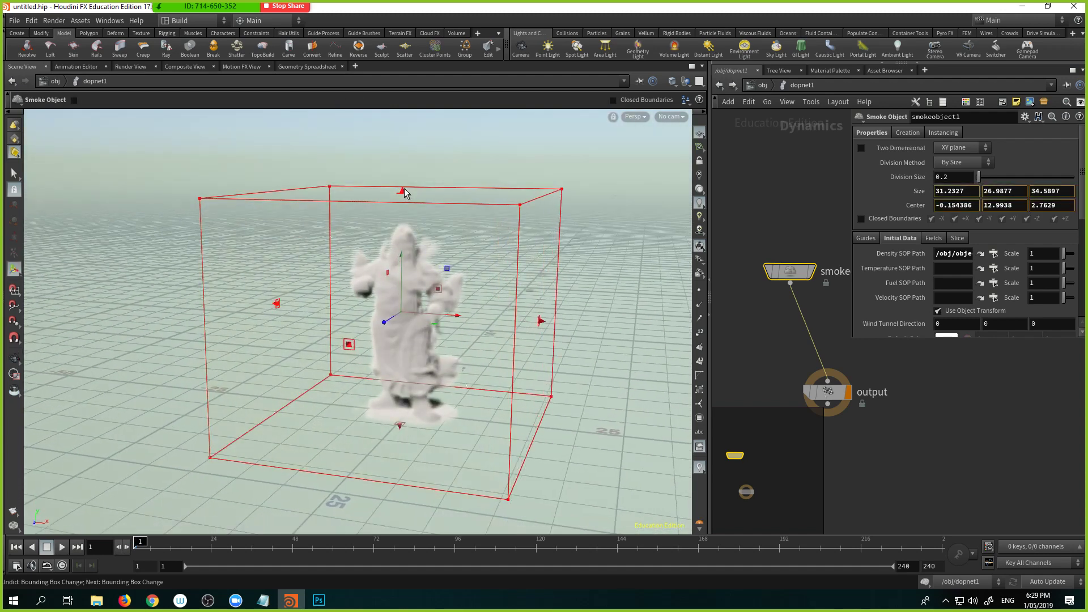
drag(401, 191, 403, 167)
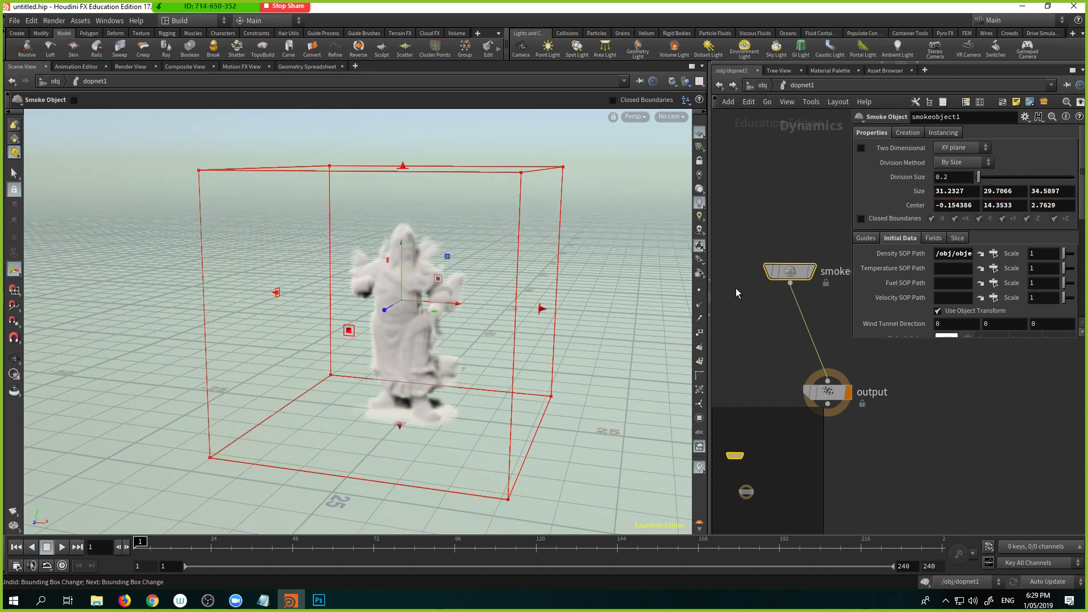
Play the first frames of the simulation without a solver, then return to frame 1
click(62, 547)
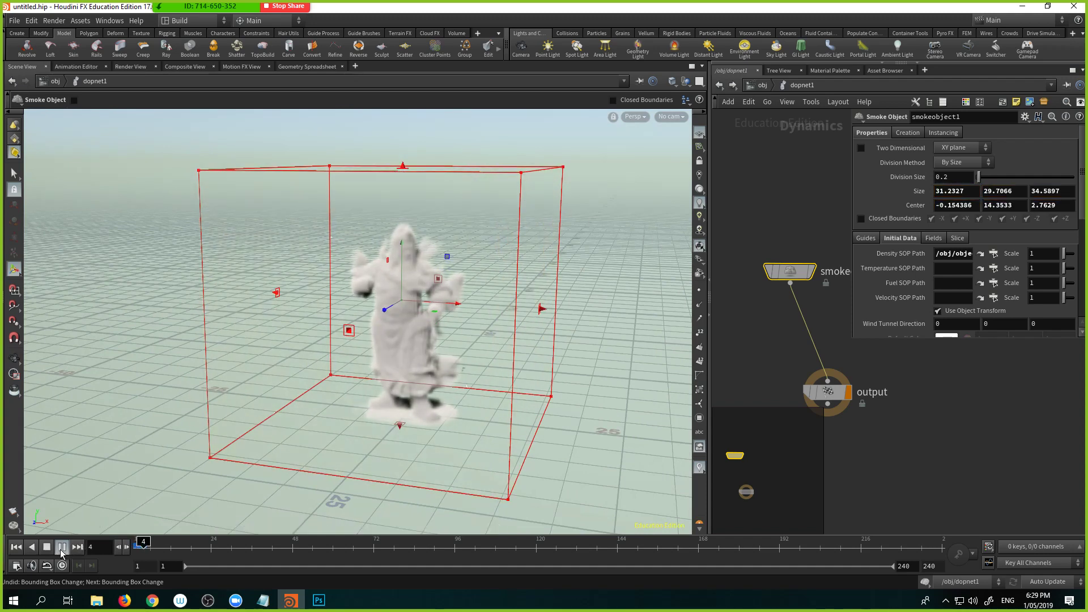
click(63, 548)
click(16, 549)
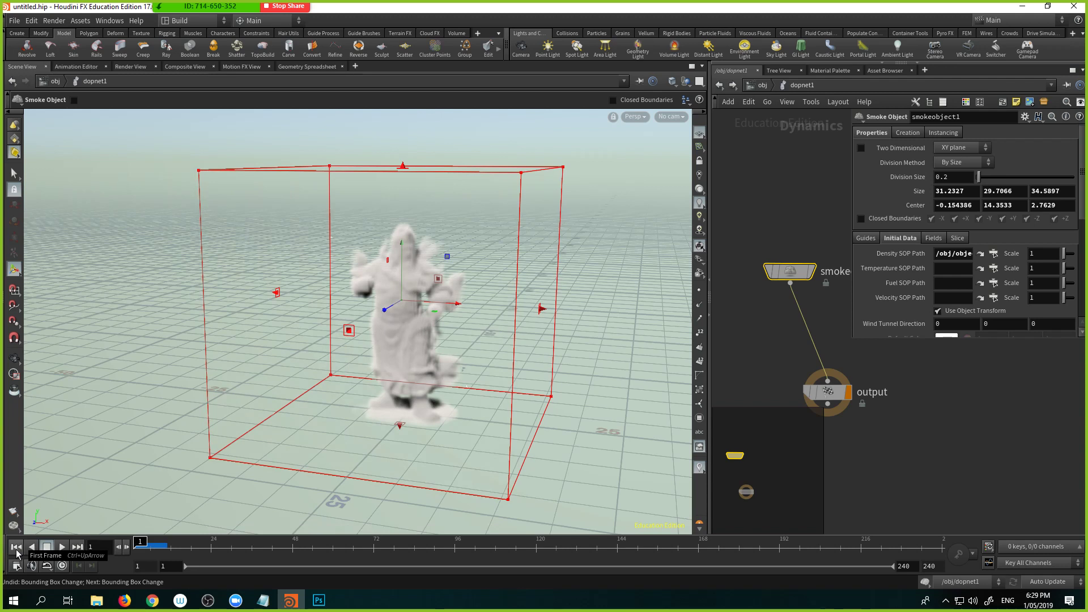
Add a Pyro Solver to dopnet1 and insert it between smokeobject1 and the output node
key(p)
middle_drag(878, 346, 892, 337)
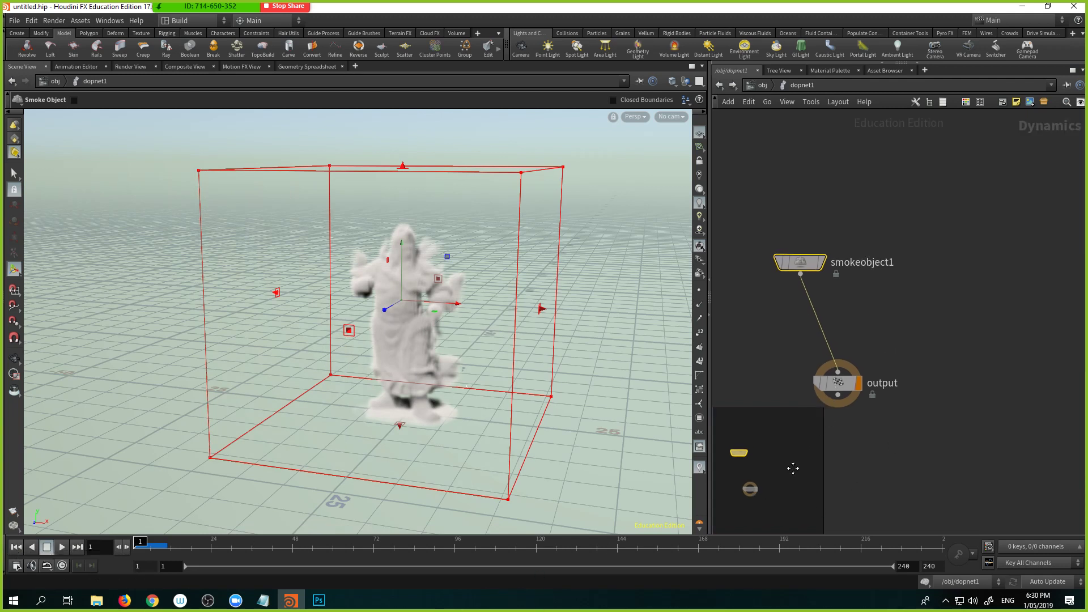
key(c)
key(c)
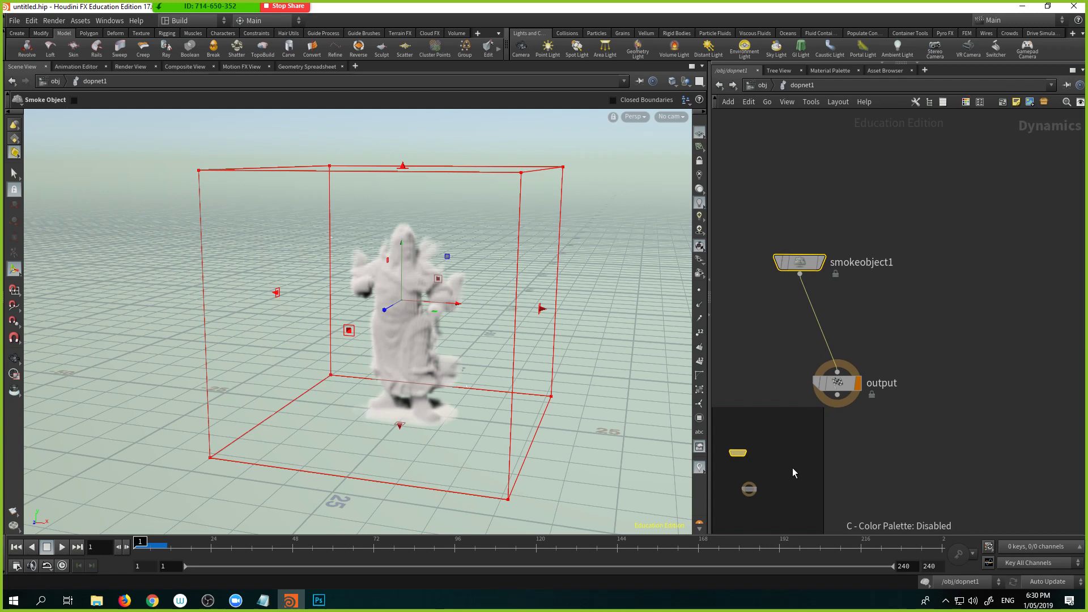
middle_drag(789, 468, 783, 469)
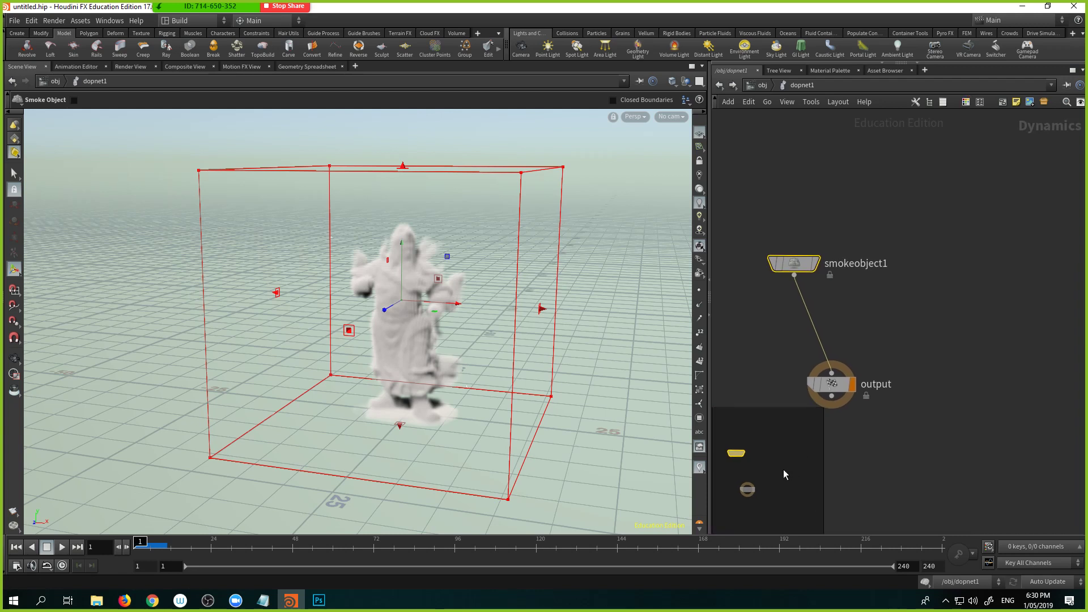
middle_drag(920, 403, 945, 328)
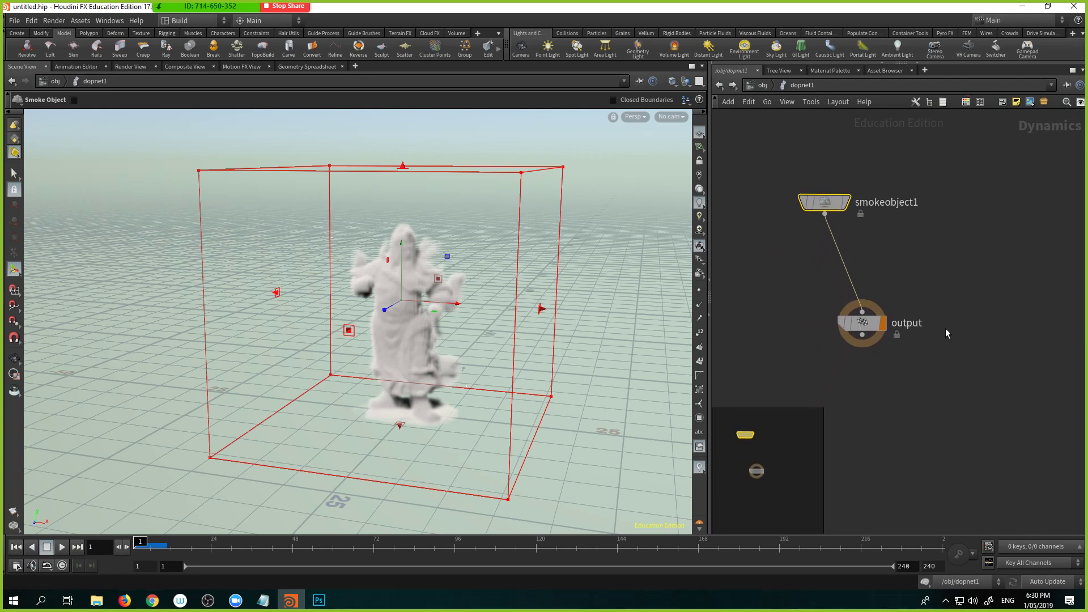
click(950, 283)
key(Tab)
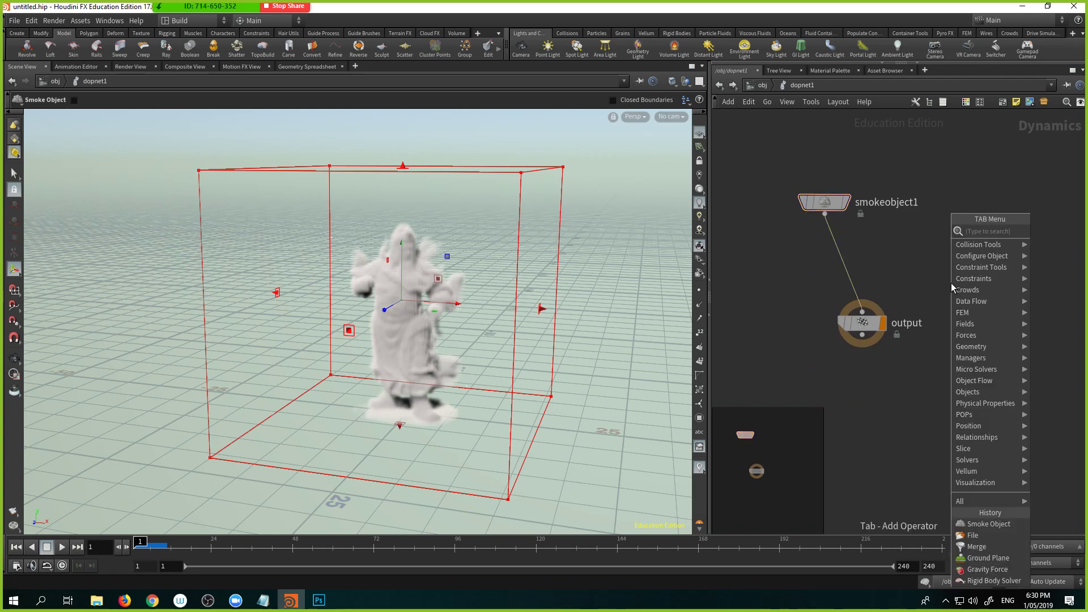
text(pyro)
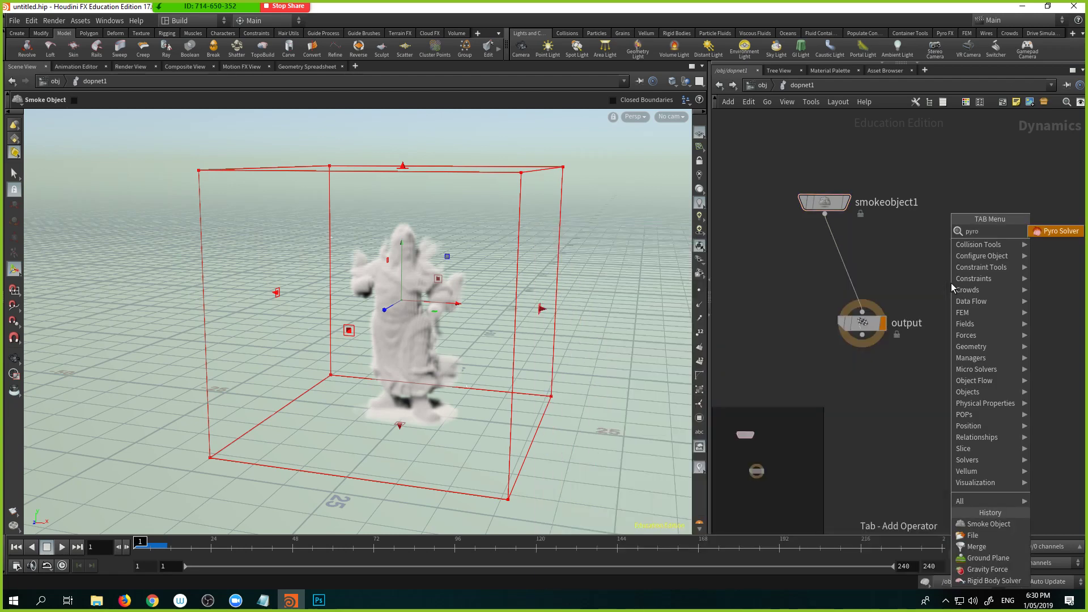
key(Return)
click(950, 284)
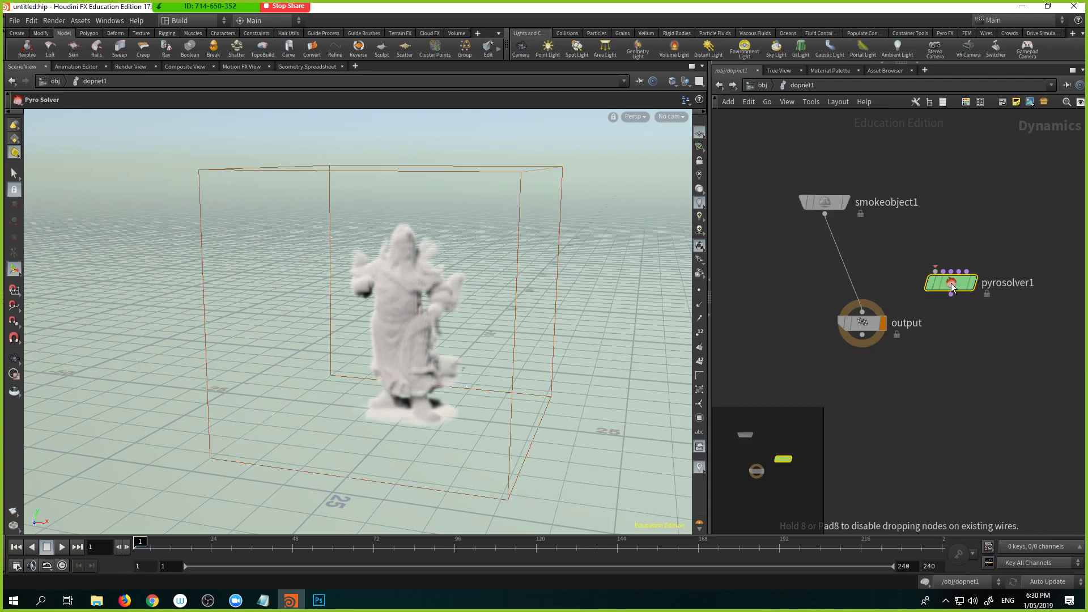
drag(958, 283, 855, 276)
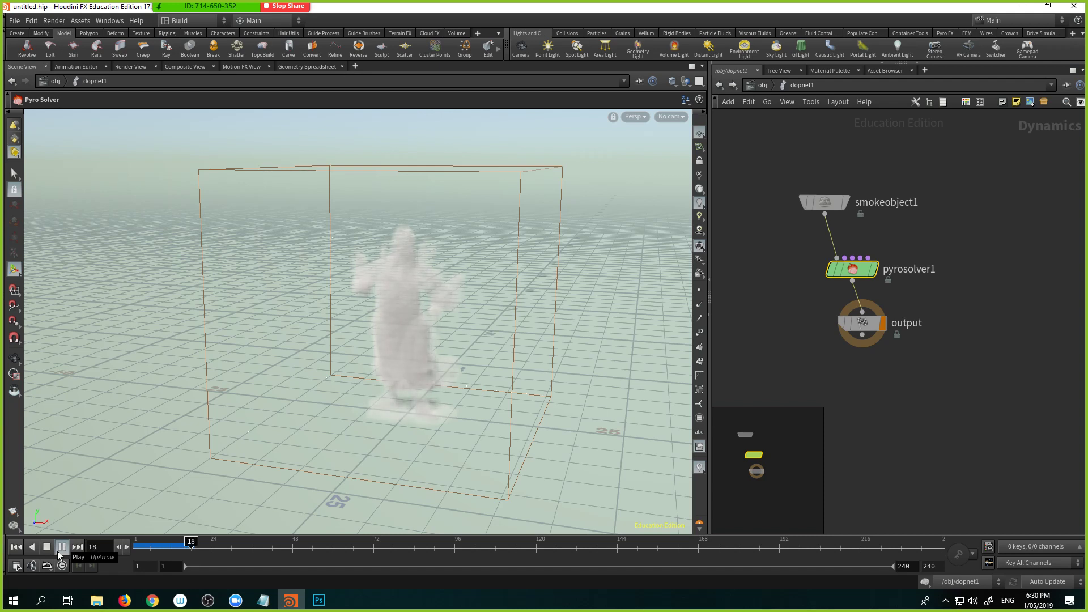
Stop the test playback of the pyro simulation and return to frame 1
click(47, 546)
drag(178, 547, 129, 539)
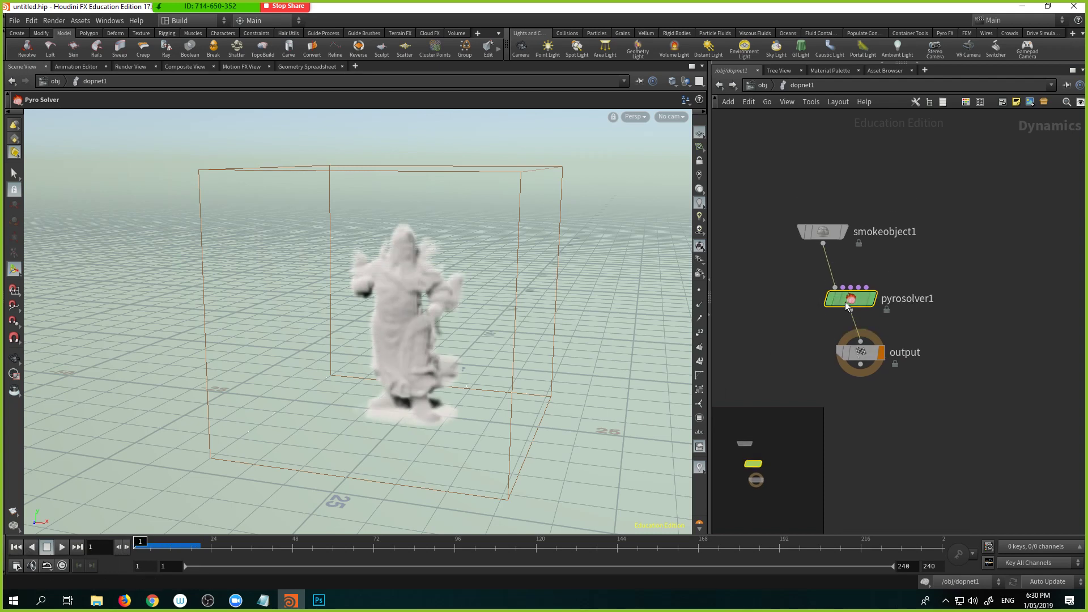
Examine pyrosolver1's Shape settings, including the descriptions of Dissipation and Shredding
mouse_move(844, 302)
key(p)
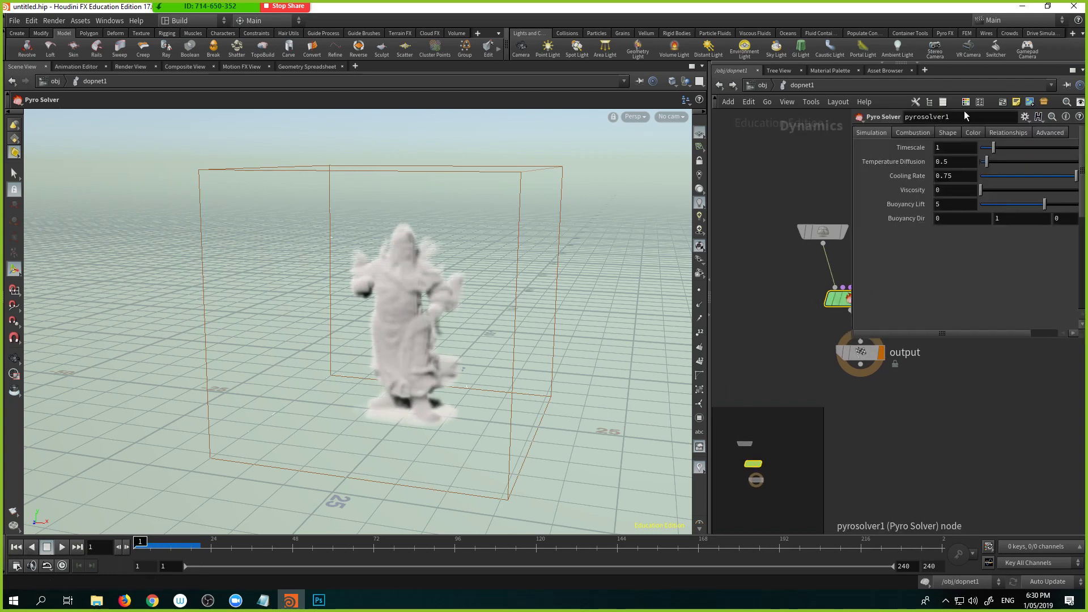
middle_drag(826, 176, 789, 201)
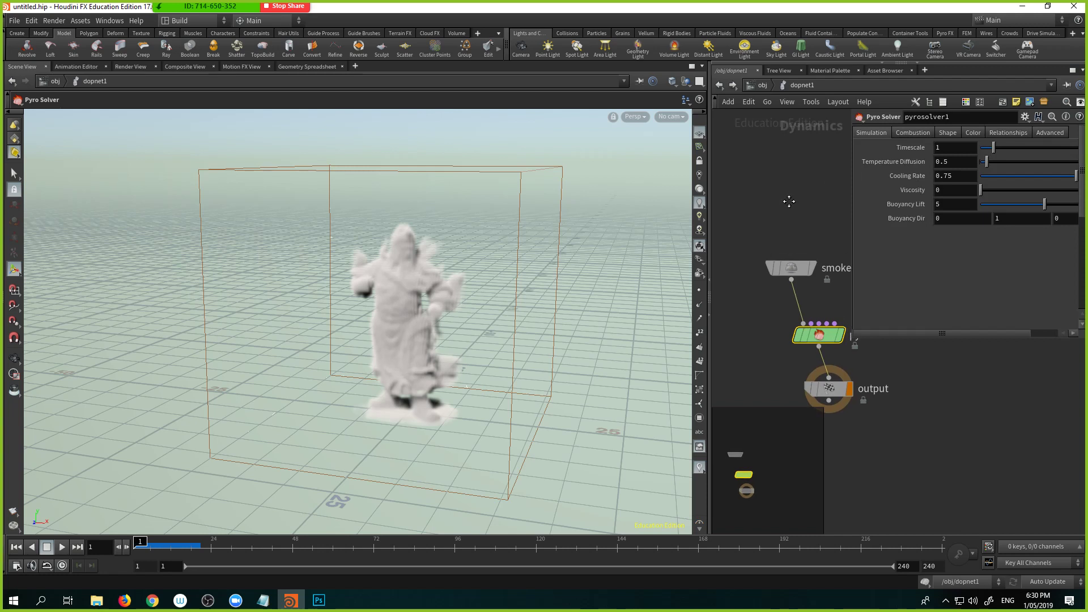
click(947, 133)
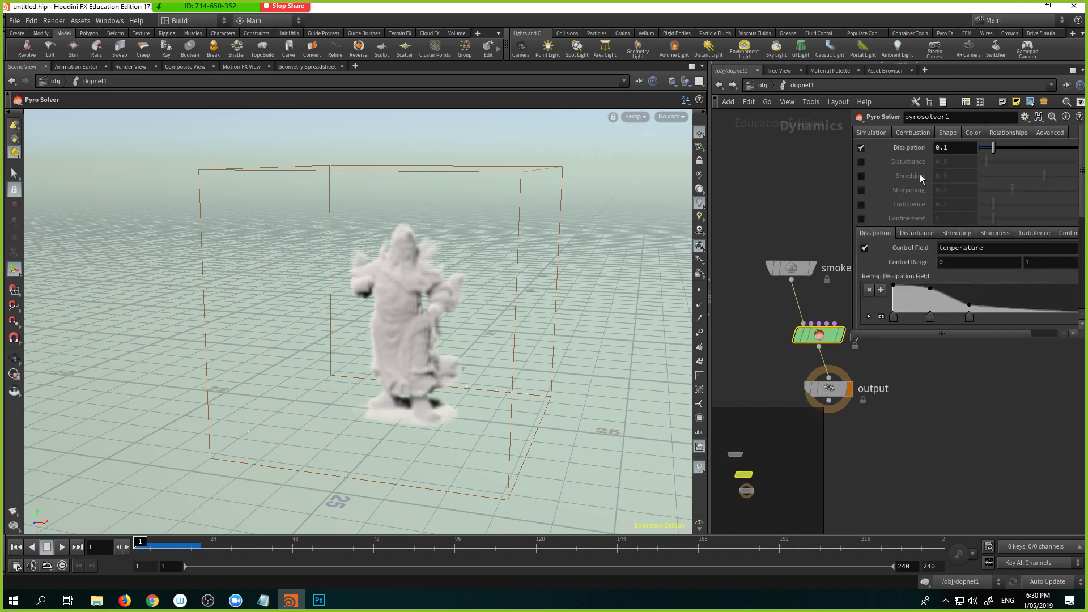
drag(964, 337, 967, 370)
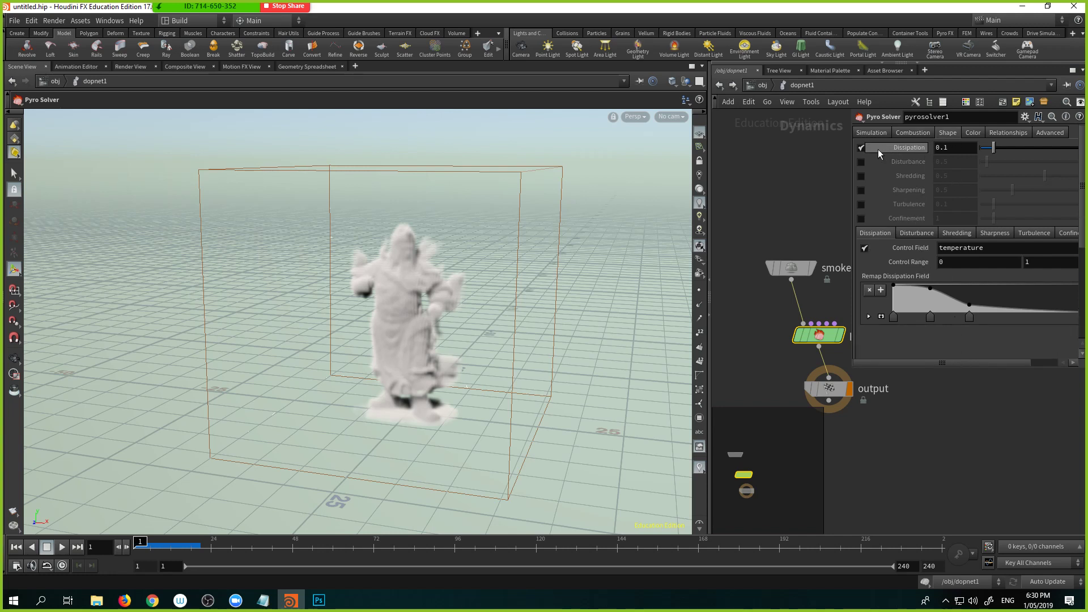
mouse_move(876, 148)
mouse_move(882, 176)
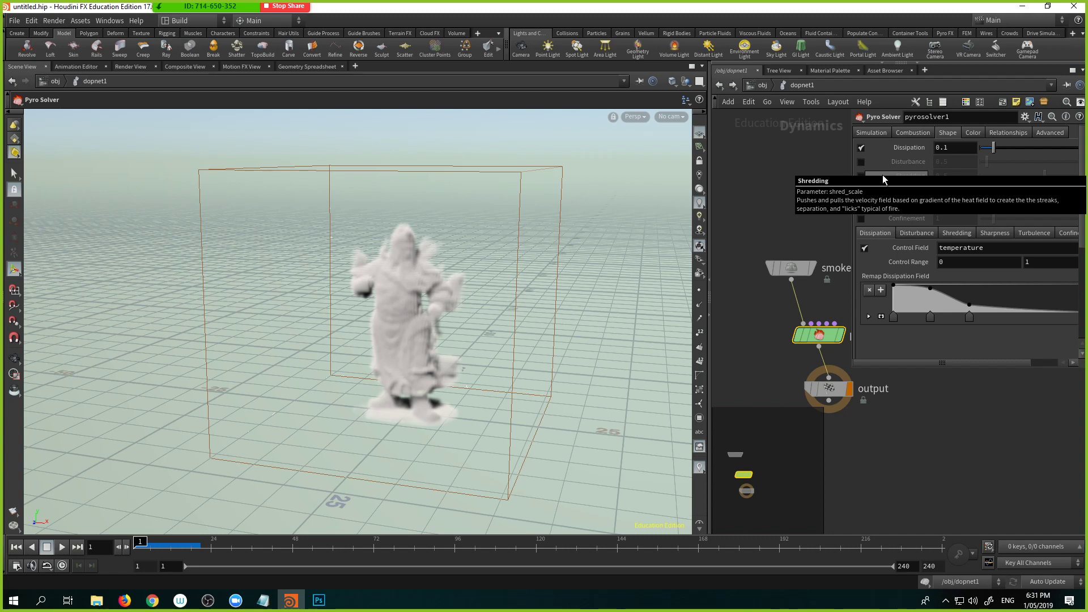
Disable Dissipation in pyrosolver1's Shape settings and line the node up directly above the output node
click(860, 148)
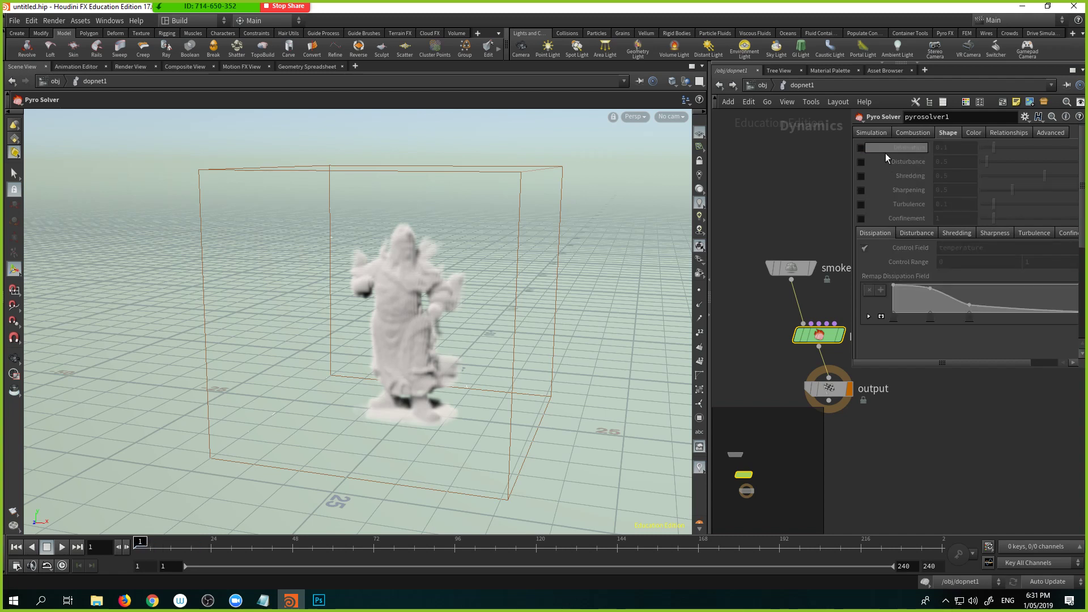
middle_drag(800, 187, 786, 177)
key(p)
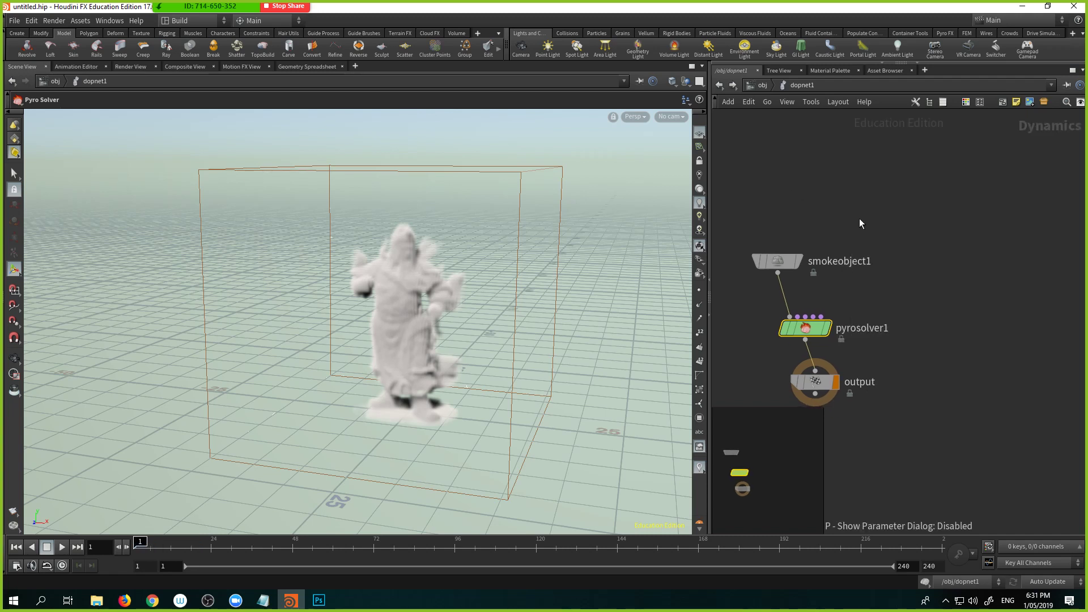
drag(805, 328, 815, 324)
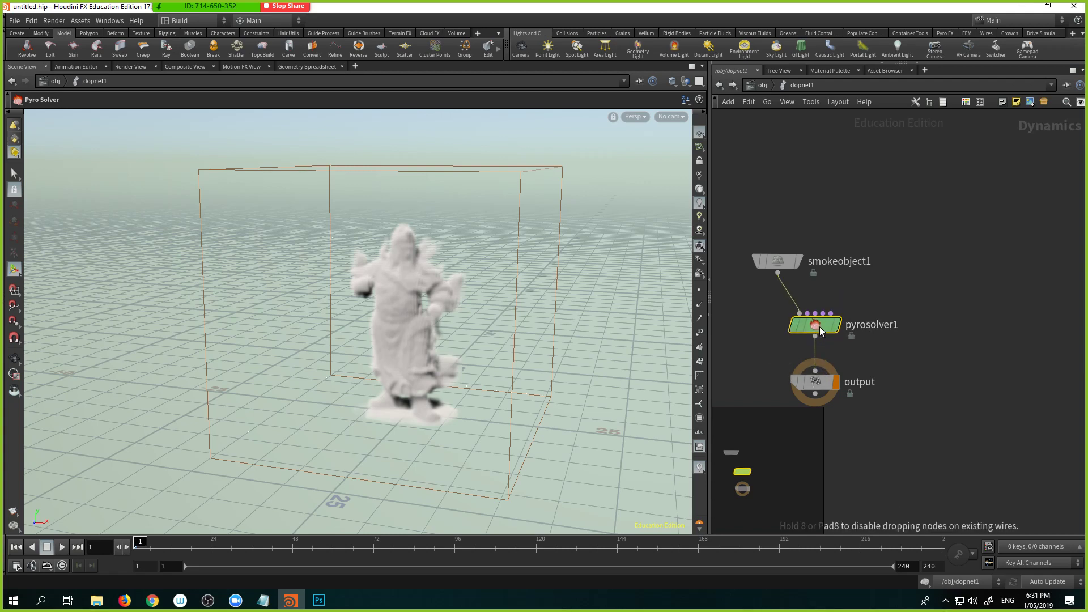
Add a Gas Dissipate node to dopnet1 beside smokeobject1
key(Tab)
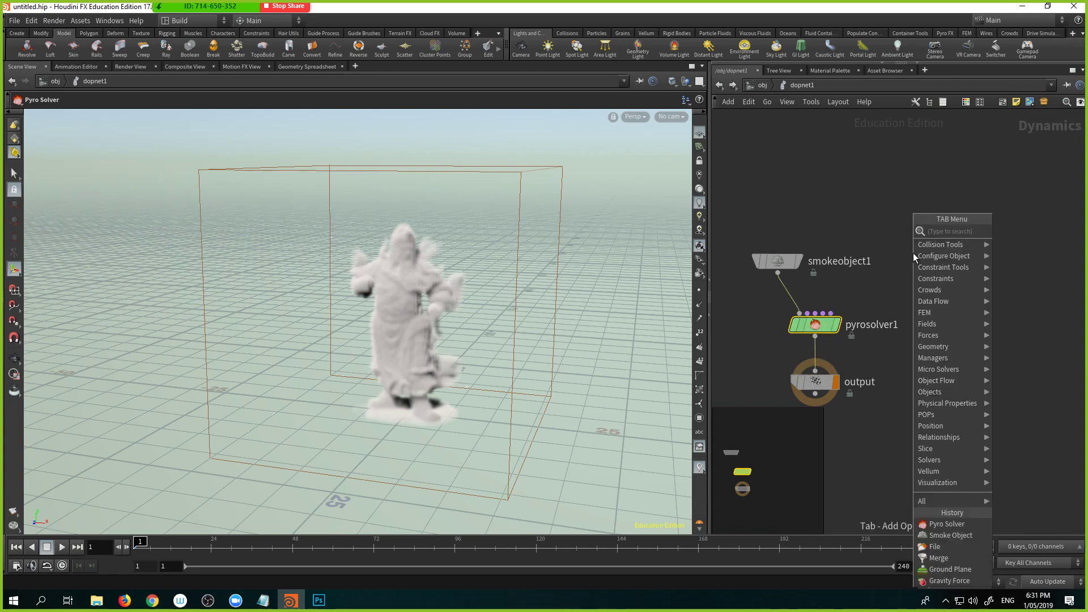
text(gas)
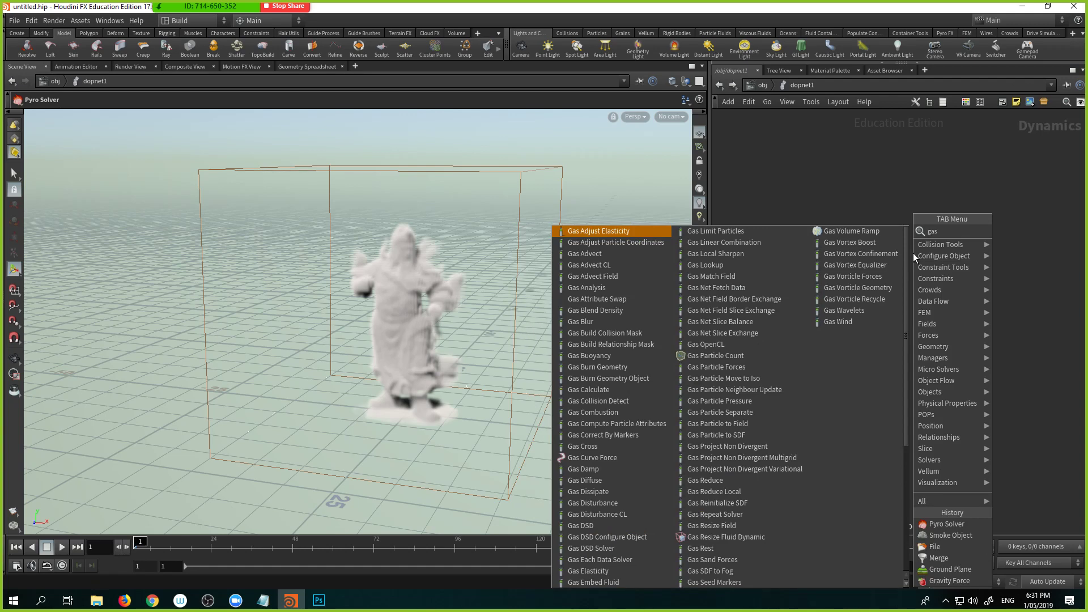
text( dis)
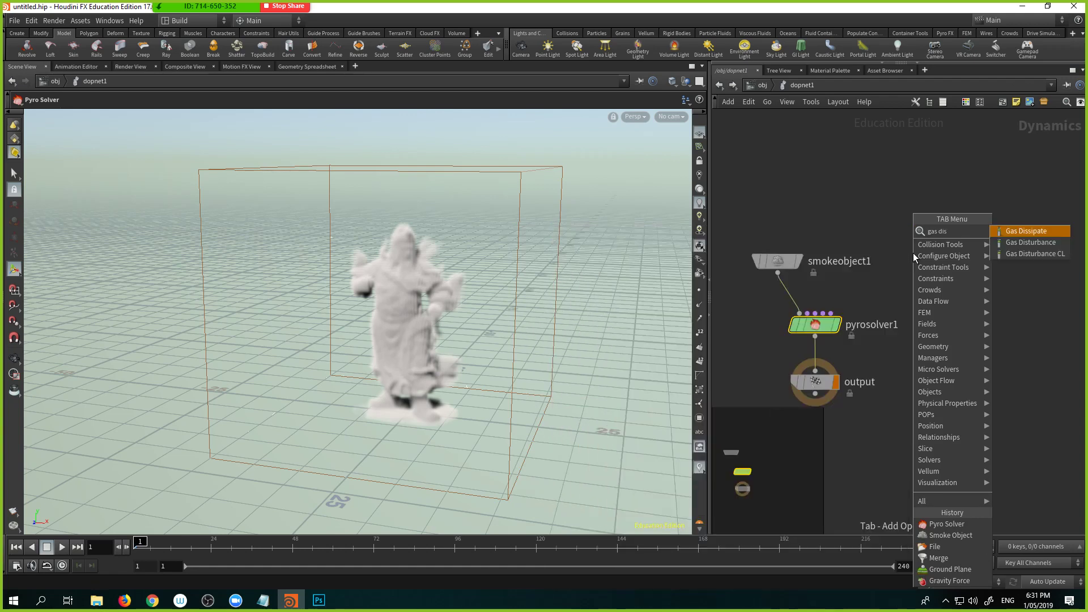
key(Return)
click(913, 252)
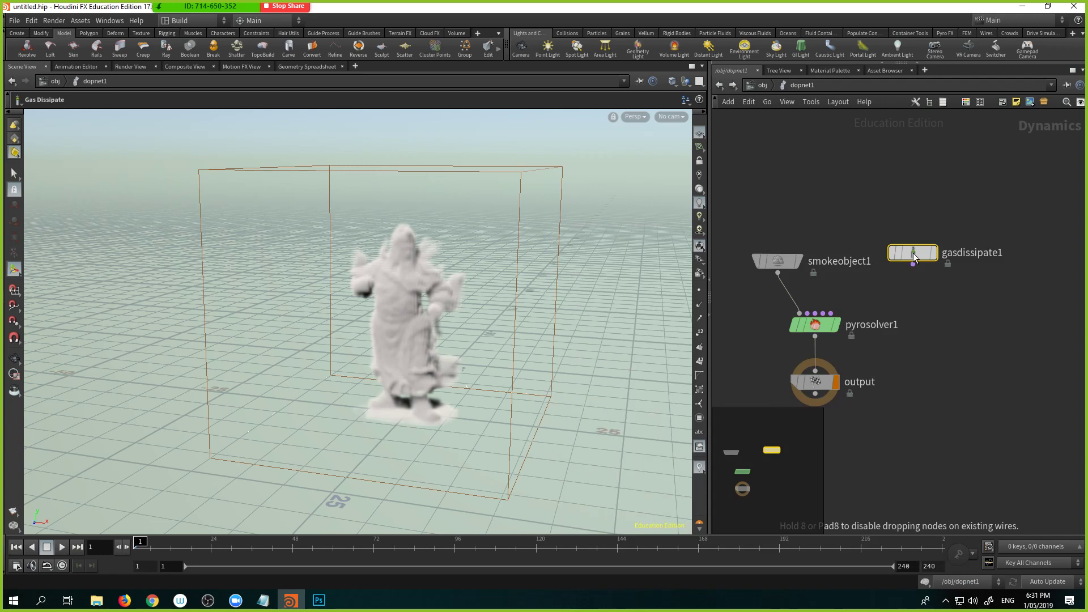
Connect gasdissipate1 to the third input of pyrosolver1 and place the node closer to the solver
scroll(842, 300, up, 4)
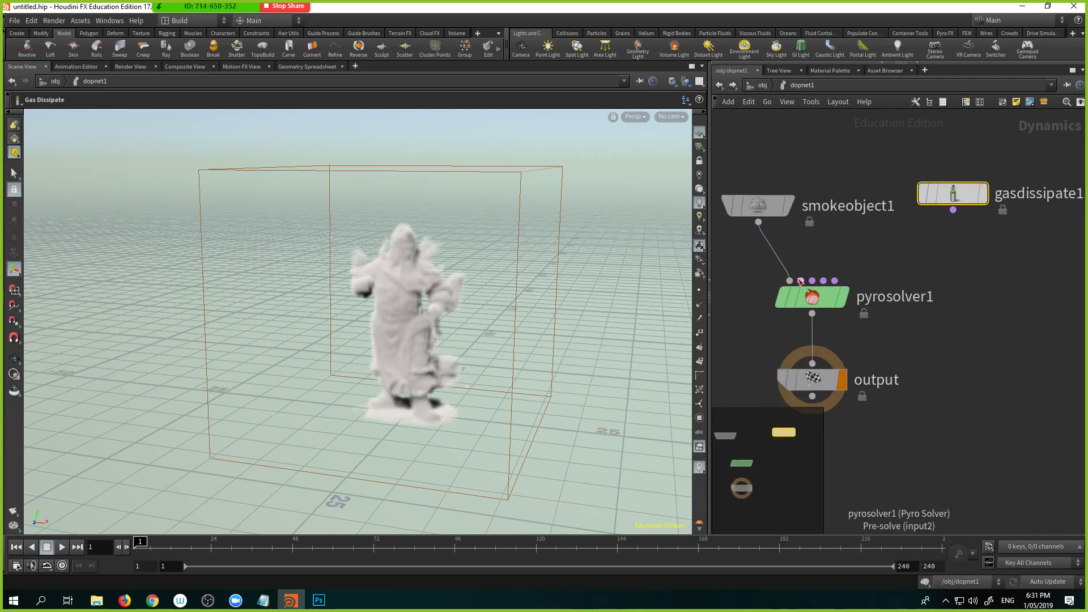
mouse_move(802, 275)
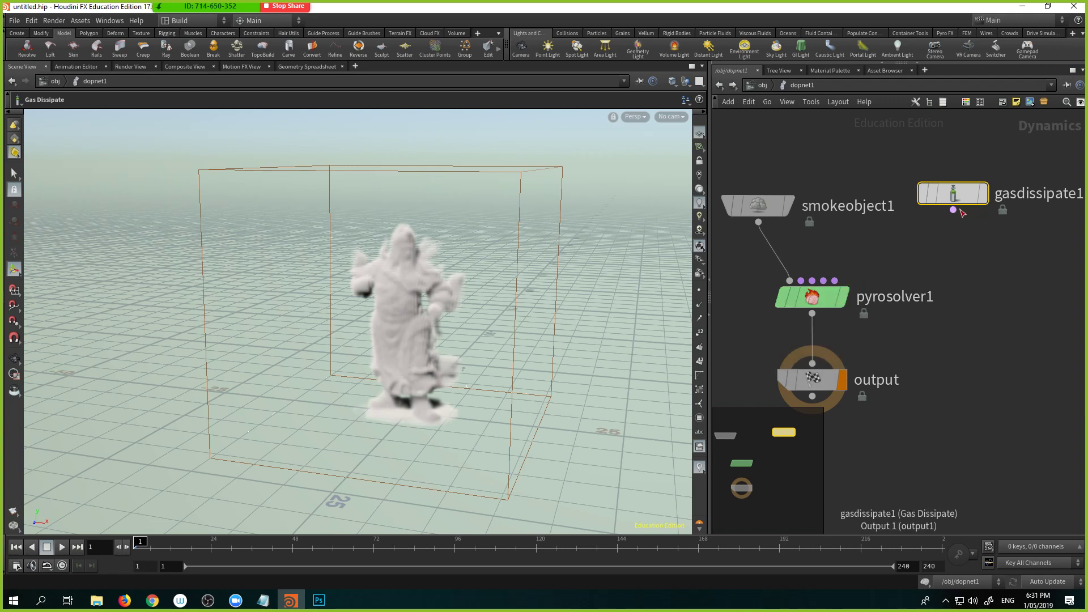
click(953, 210)
click(812, 281)
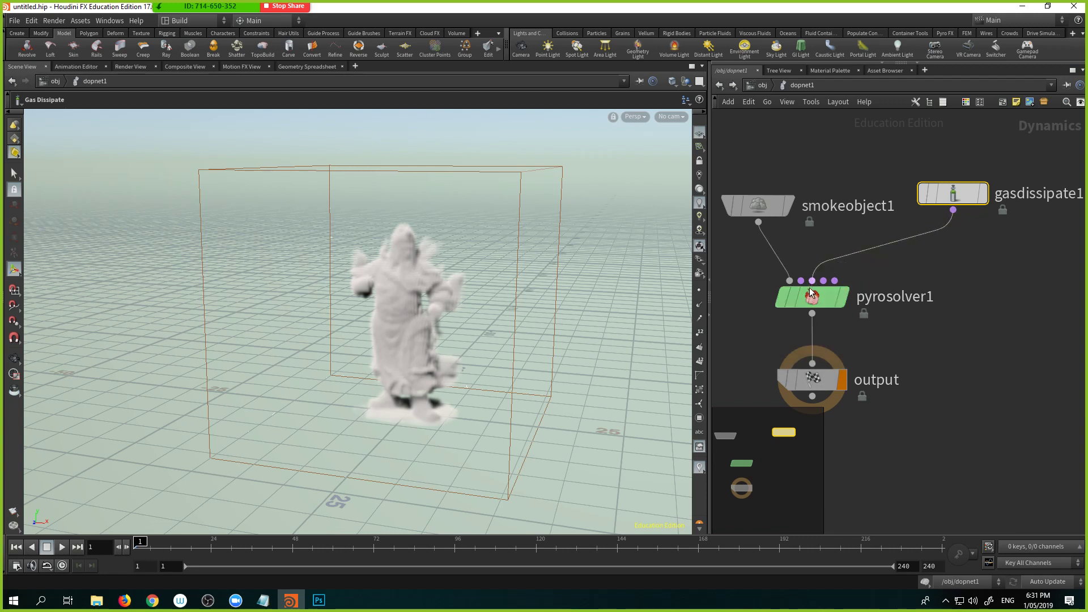
drag(953, 194, 889, 185)
Set gasdissipate1's Evaporation Rate to 0.5
key(p)
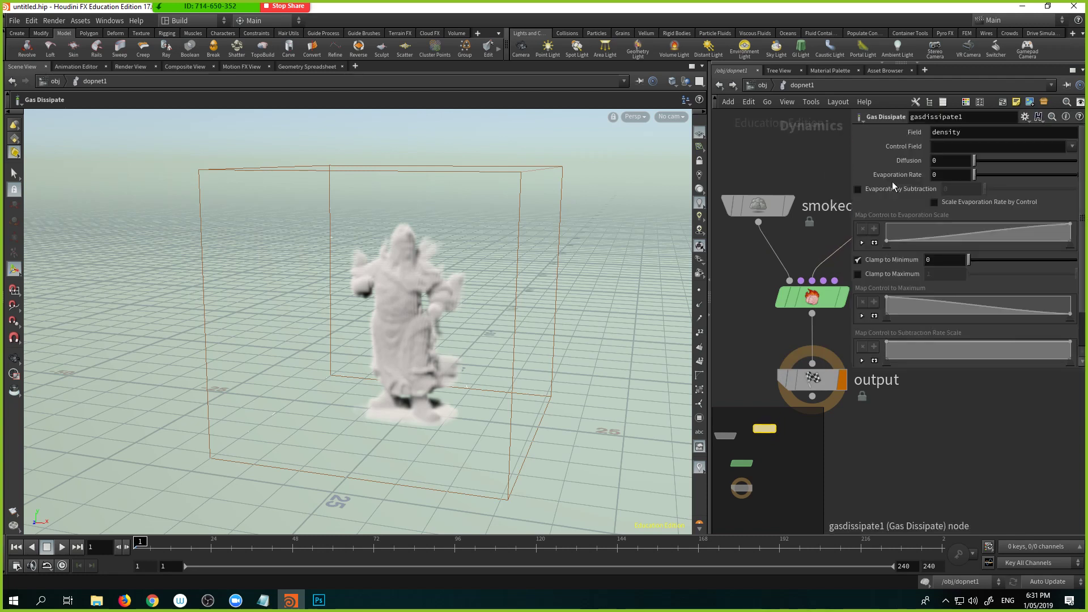
click(940, 175)
text(.5)
key(Return)
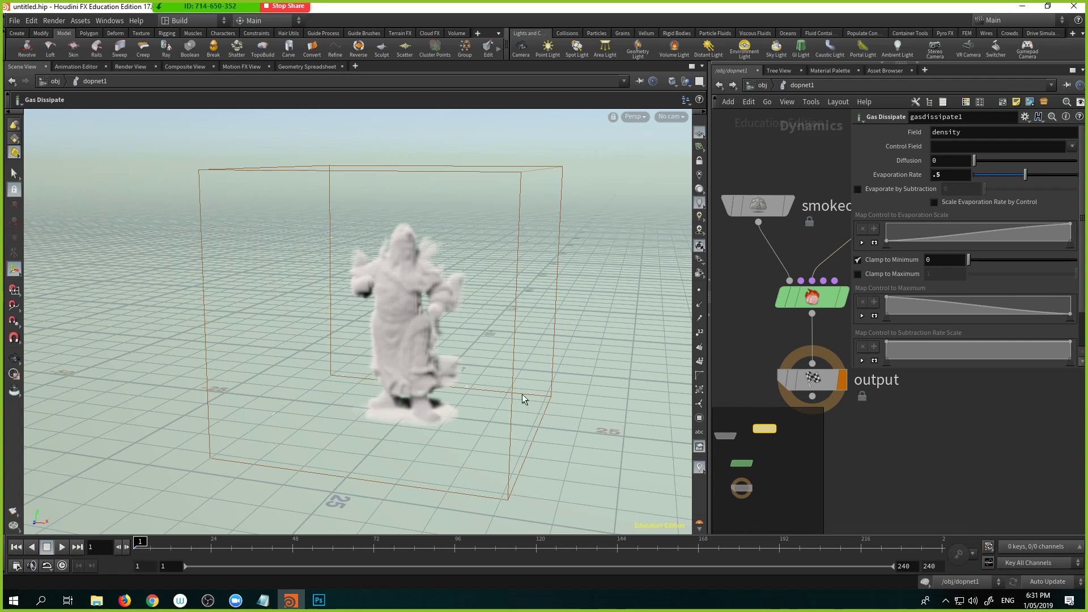
Play the first frames of the simulation to check the evaporation, then return to frame 1
click(62, 547)
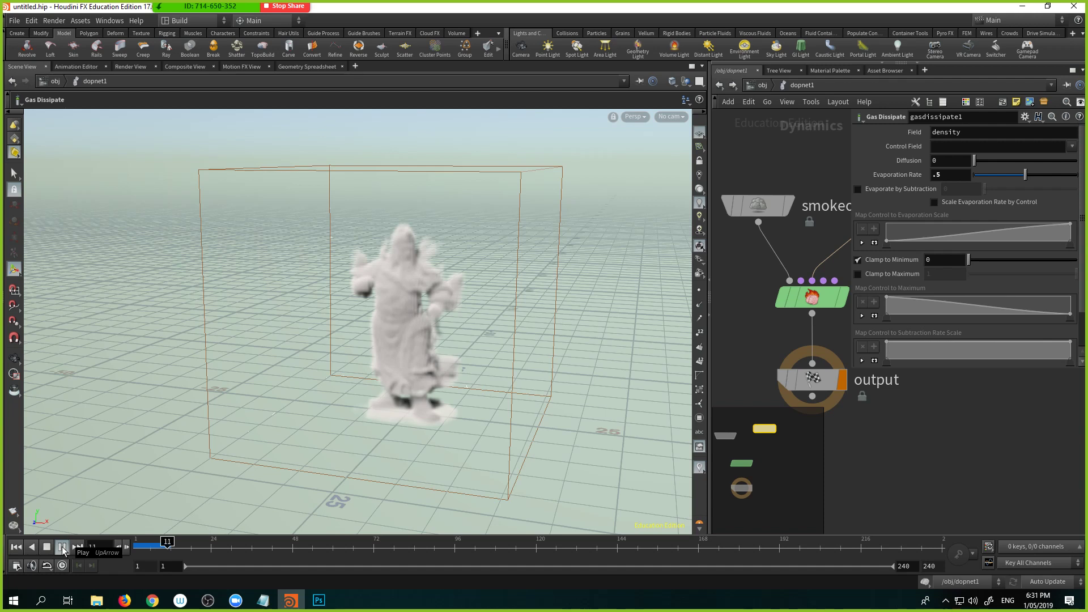
click(47, 547)
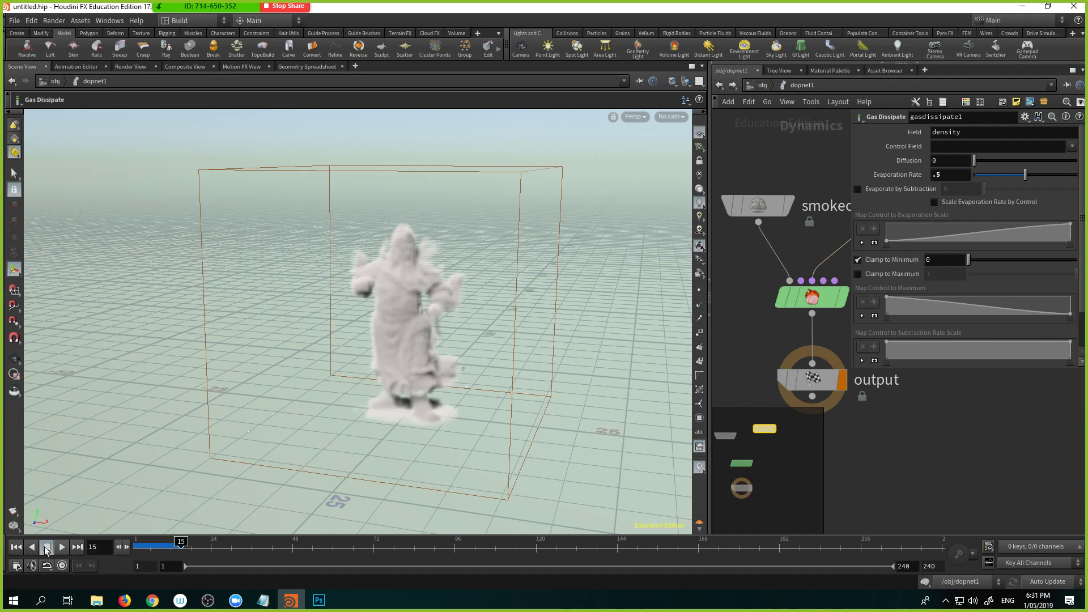
click(16, 547)
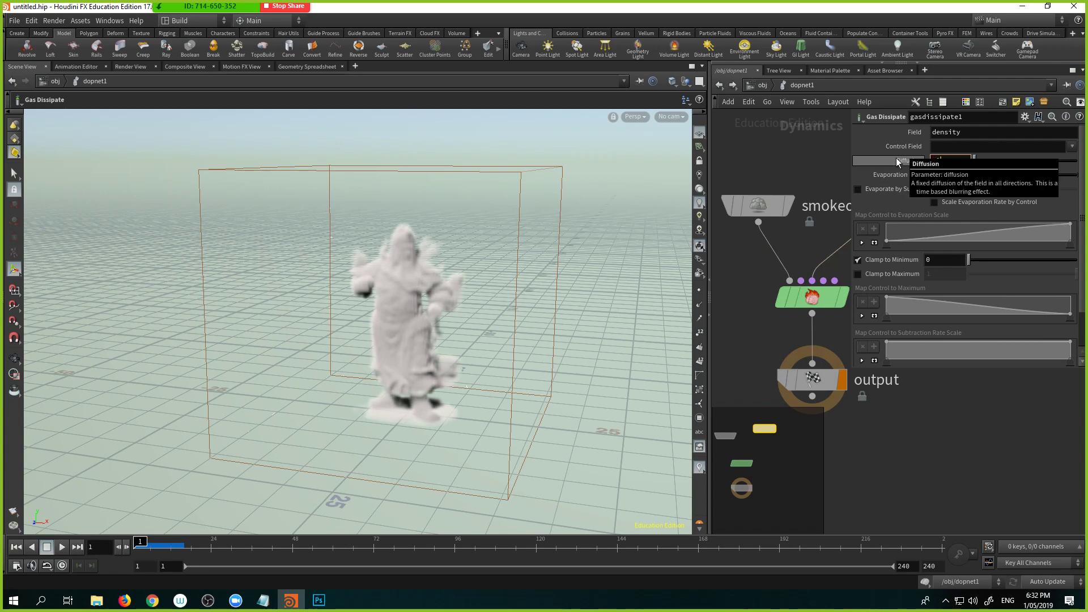
Set gasdissipate1's Diffusion to 0.1, test the first frames of the simulation and return to frame 1
key(Return)
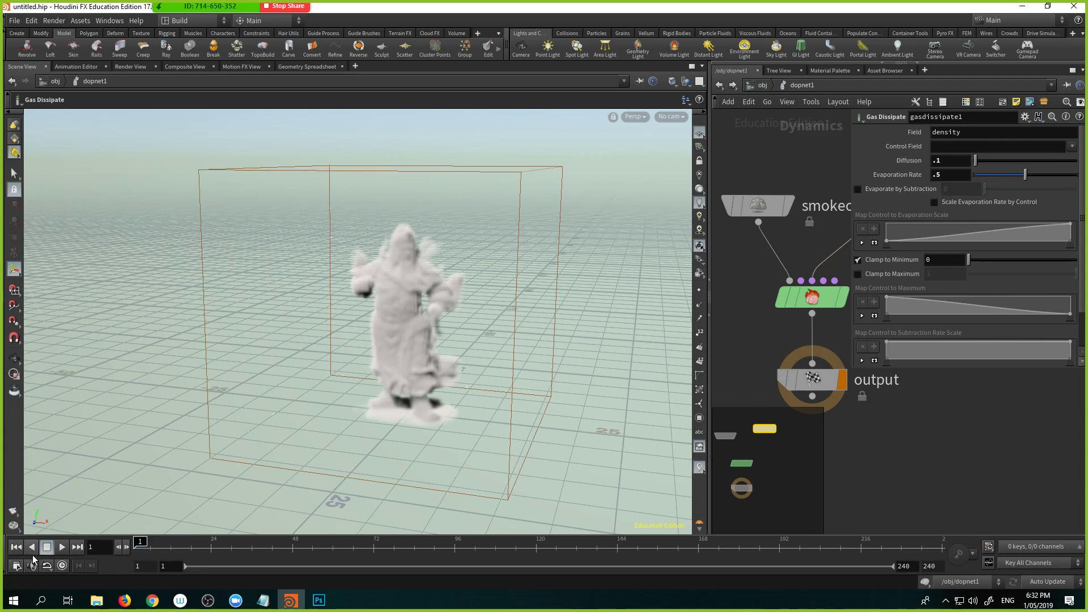
click(62, 549)
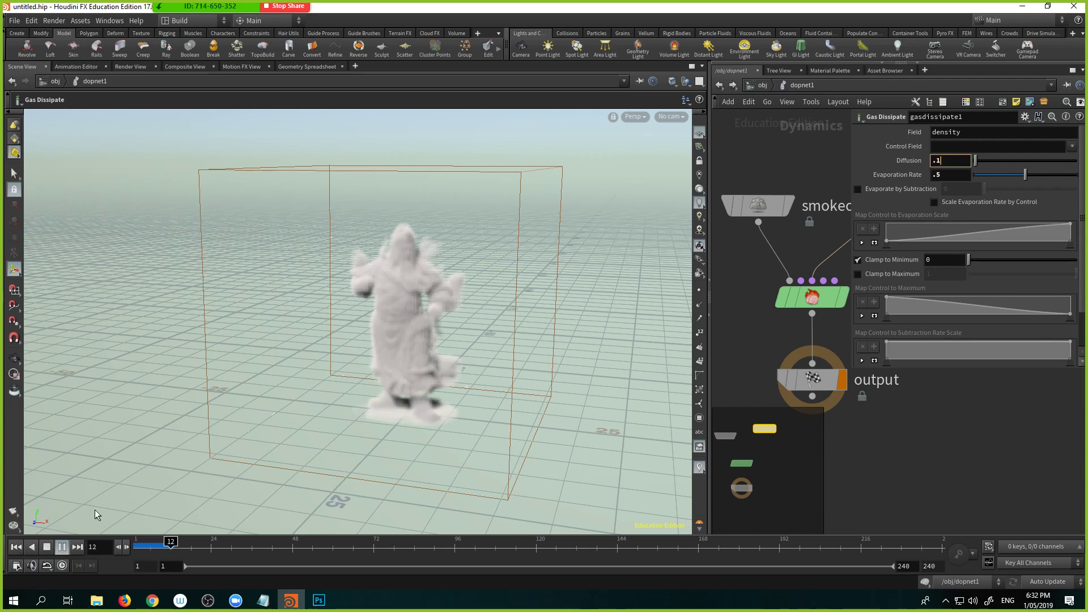
click(45, 546)
click(14, 547)
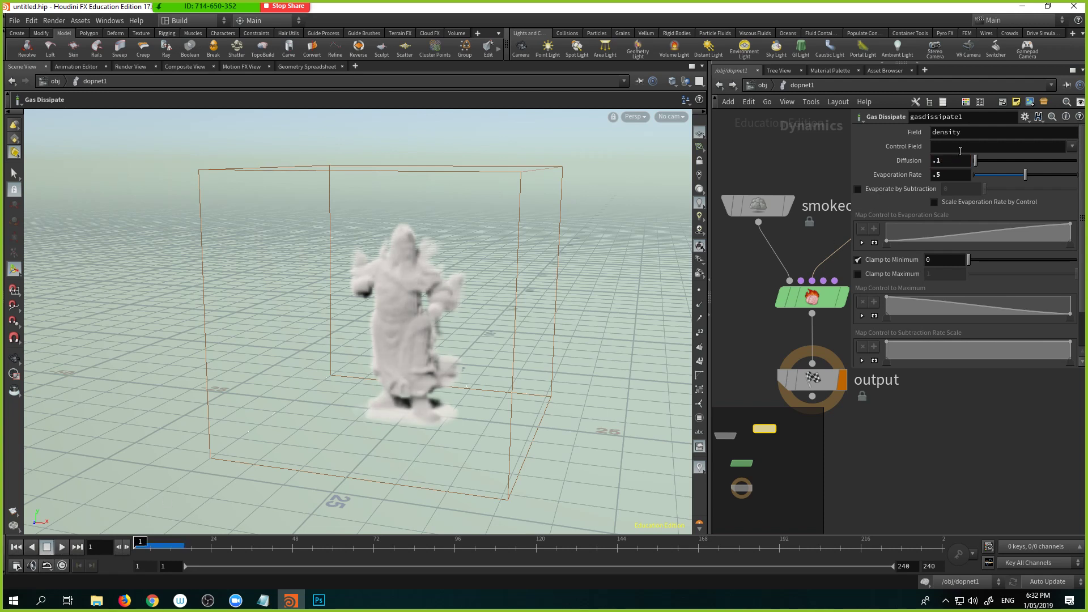
Set gasdissipate1's Diffusion to 0.3
click(945, 163)
text(3)
key(Return)
Play the simulation and inspect the diffusing smoke statue from other angles, then return to frame 1
click(62, 547)
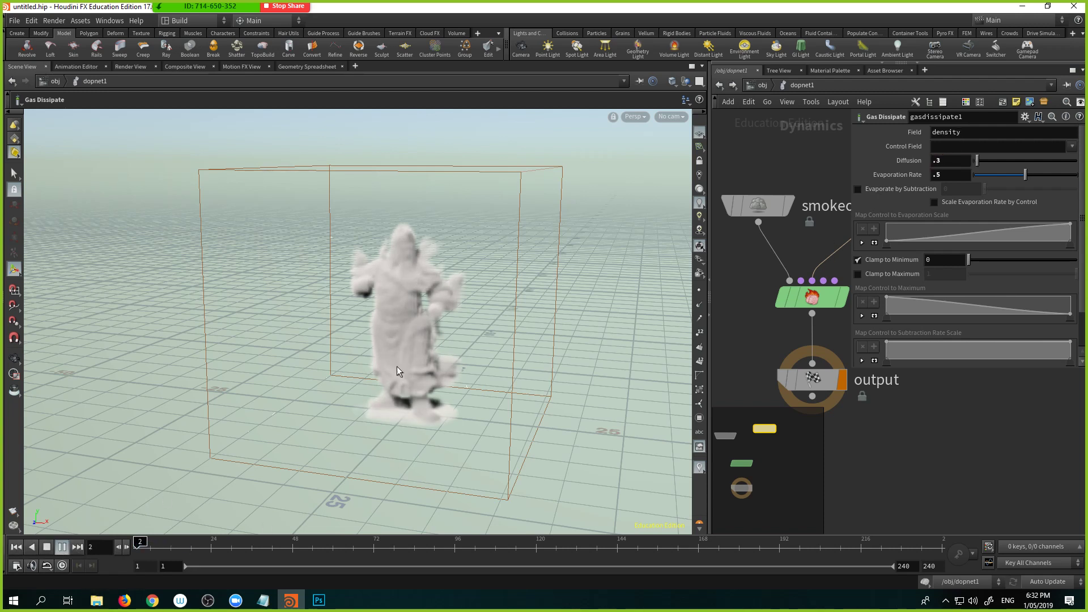
alt+drag(443, 327, 427, 293)
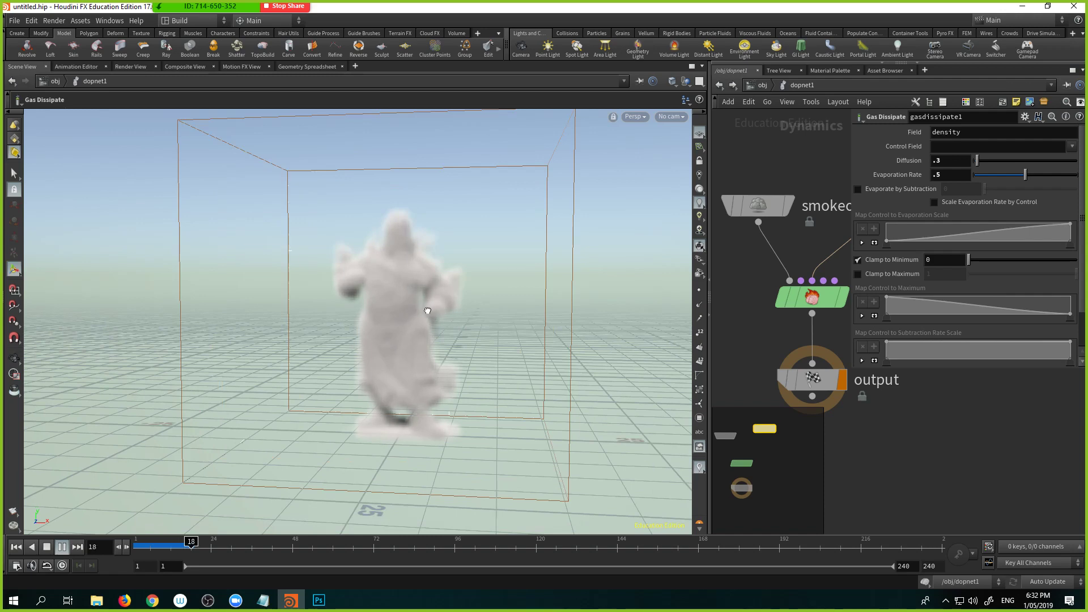
alt+drag(428, 310, 209, 457)
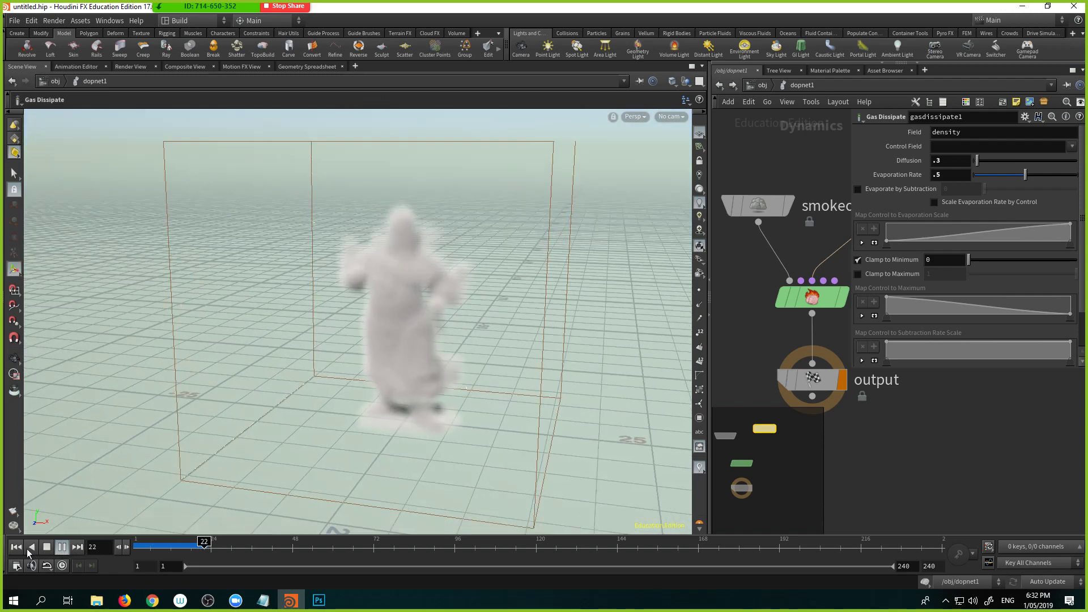
click(46, 547)
click(16, 547)
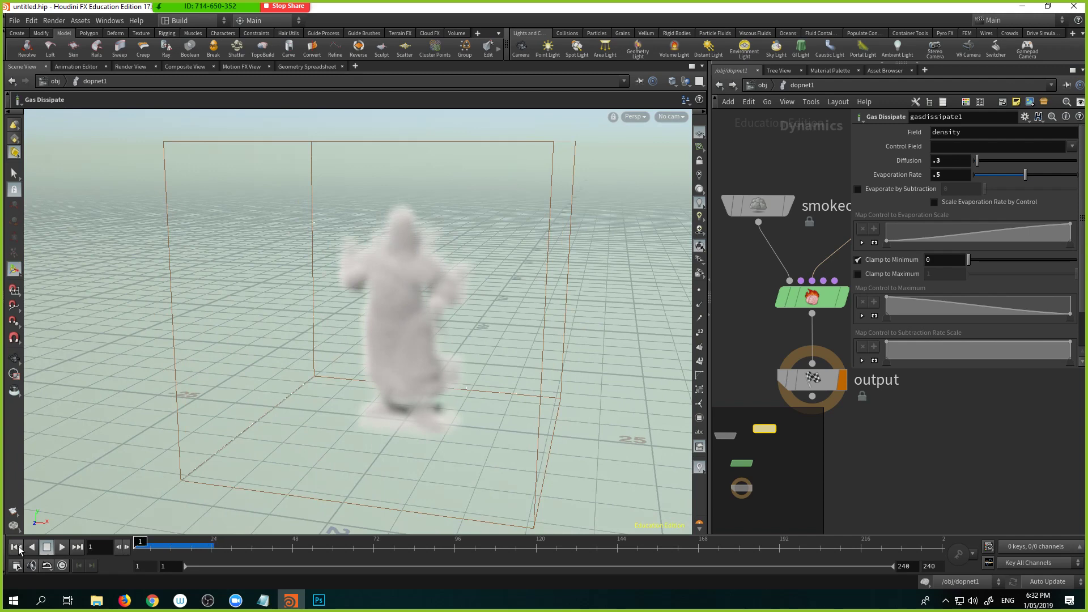
Add a Gas Turbulence node to dopnet1 beside gasdissipate1
middle_click(788, 300)
scroll(754, 340, up, 4)
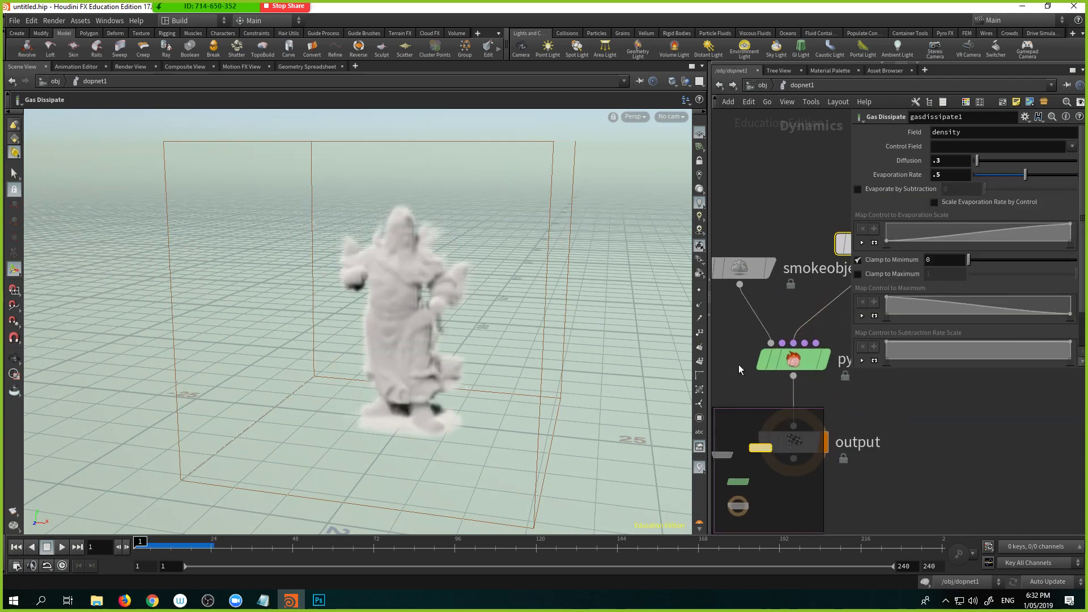
key(p)
middle_drag(974, 296, 984, 251)
click(957, 256)
key(Tab)
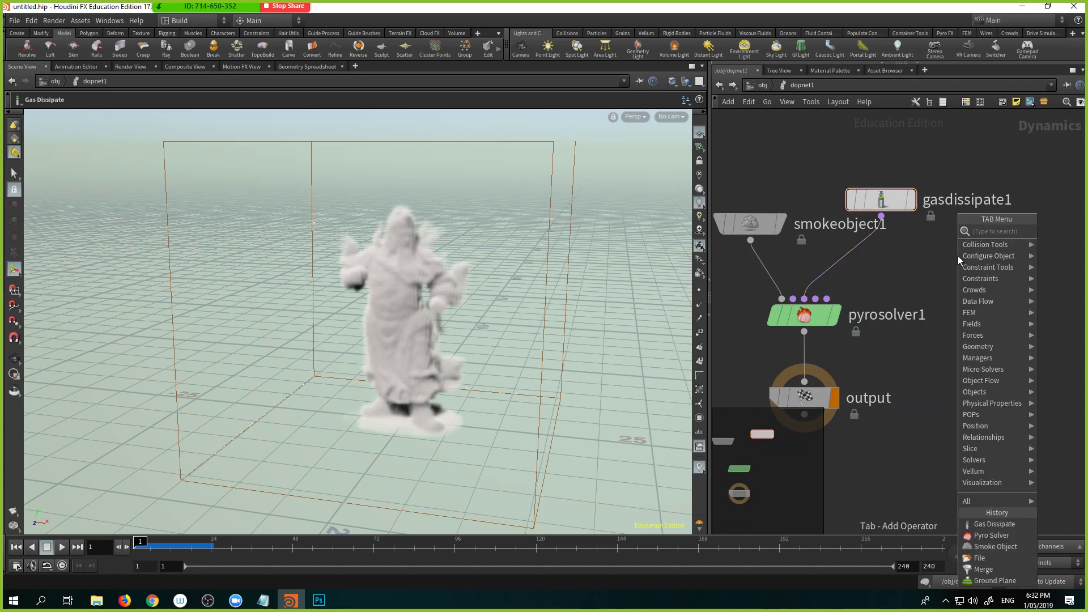
text(gas tu)
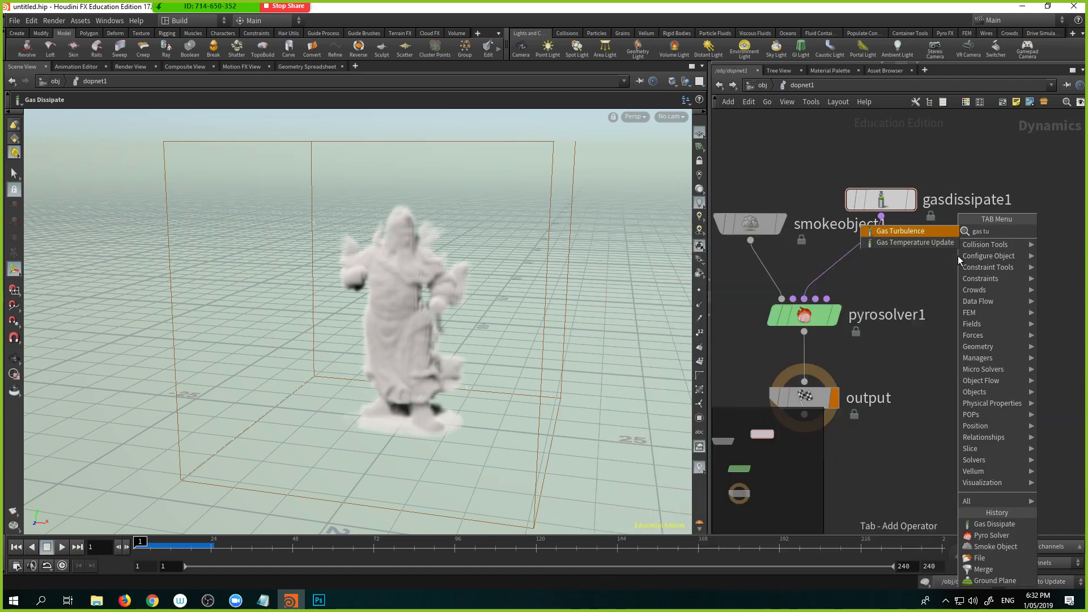
key(Return)
click(958, 256)
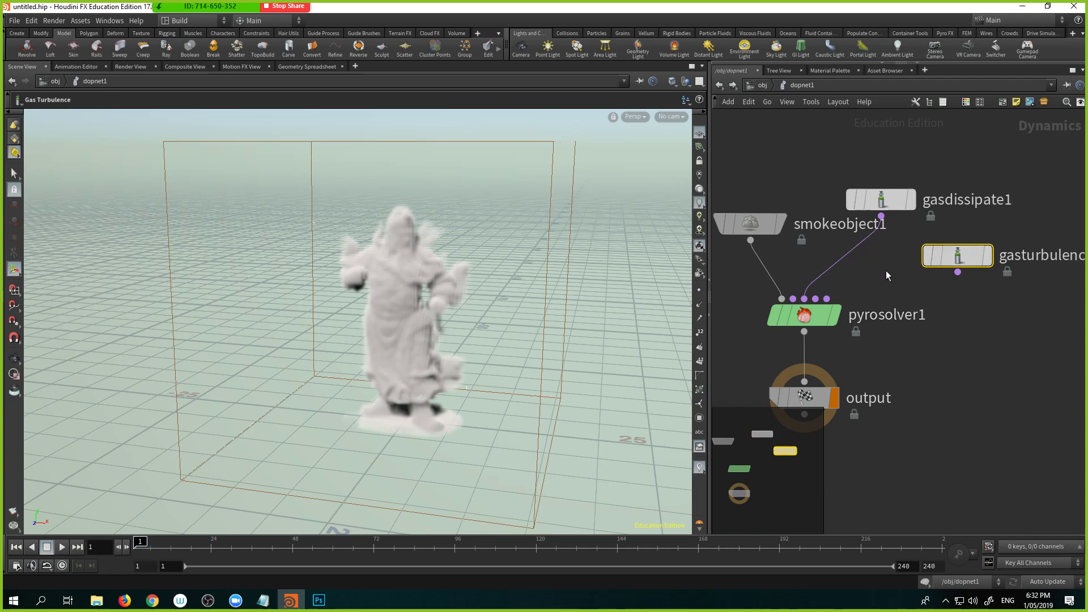
Insert a Merge node on the connection between gasdissipate1 and pyrosolver1
key(Tab)
text(mer)
key(Return)
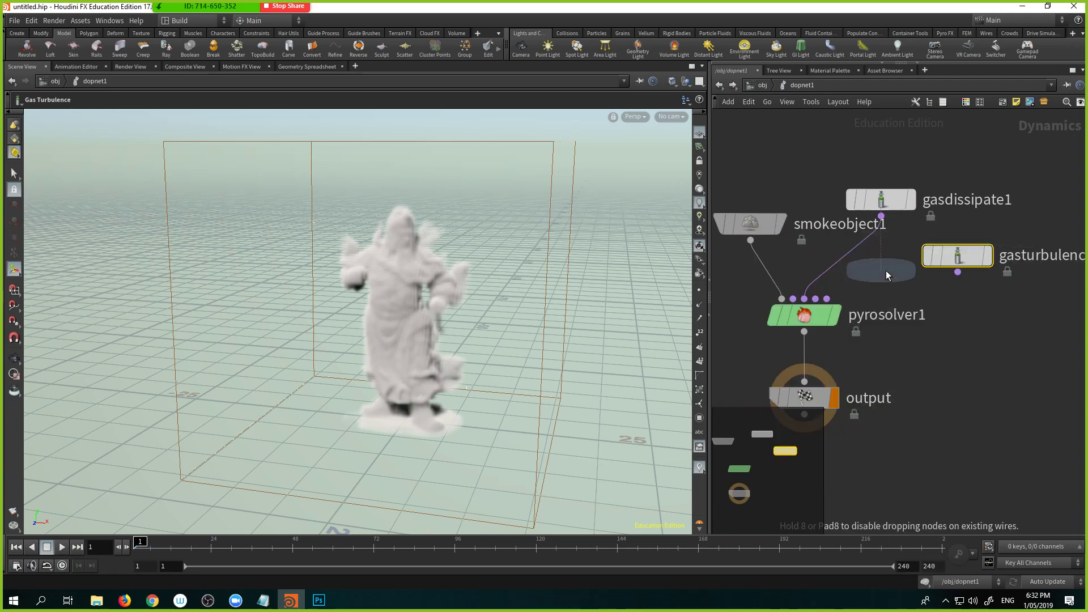
click(860, 272)
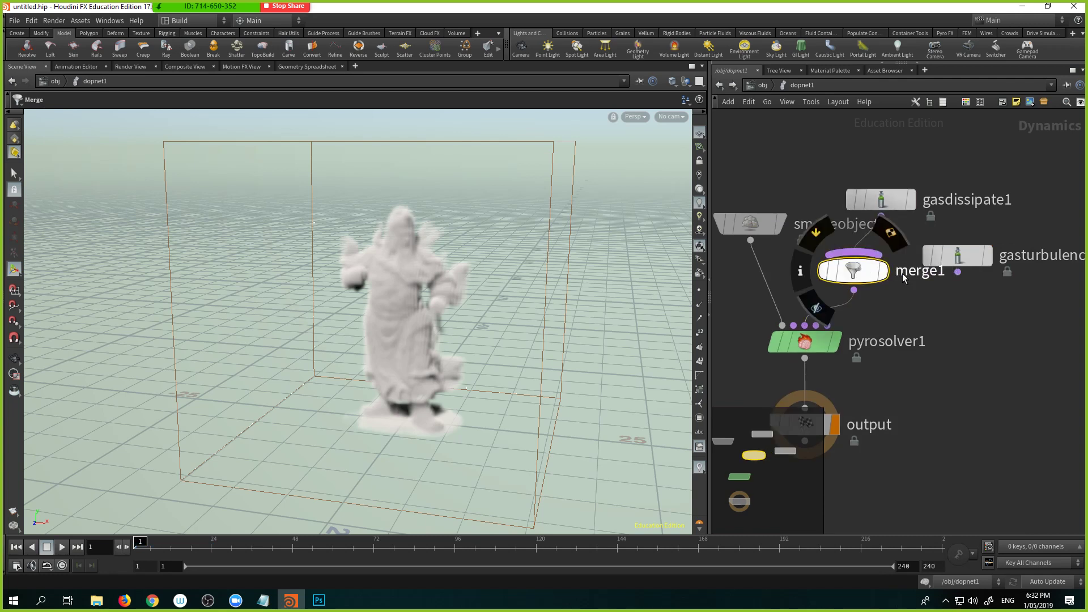
Connect the Gas Turbulence node to merge1 and arrange both gas nodes above the merge
drag(958, 272, 902, 255)
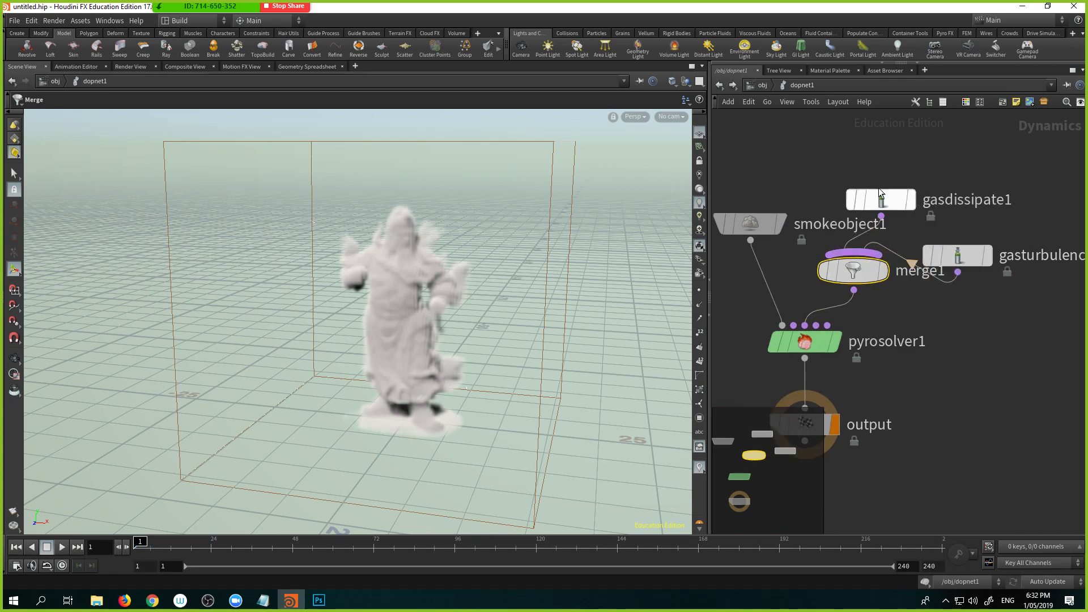
drag(878, 199, 850, 180)
drag(973, 257, 998, 168)
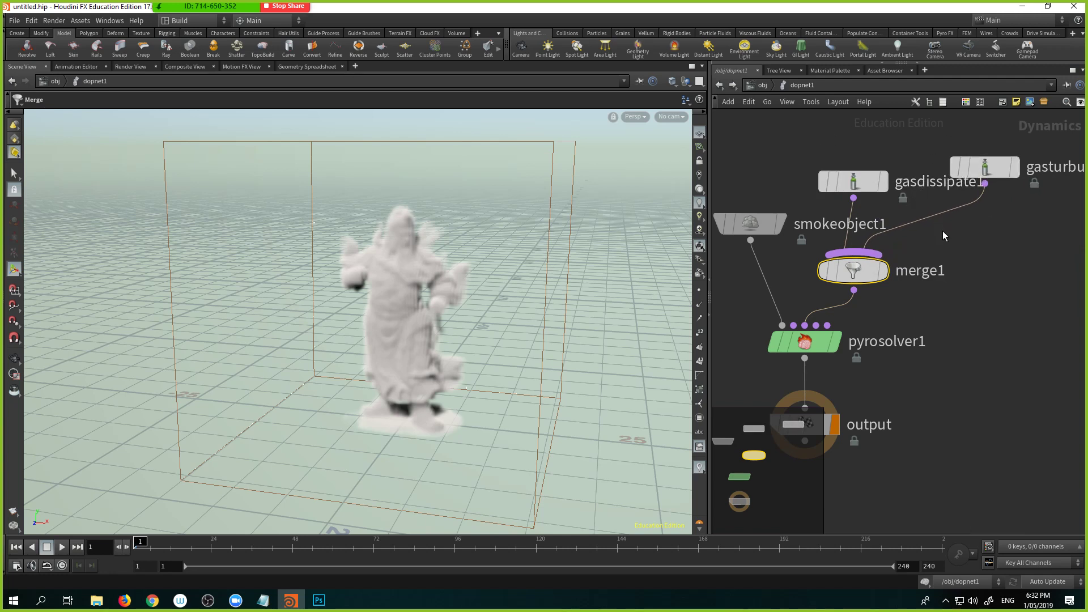
middle_drag(987, 246, 991, 233)
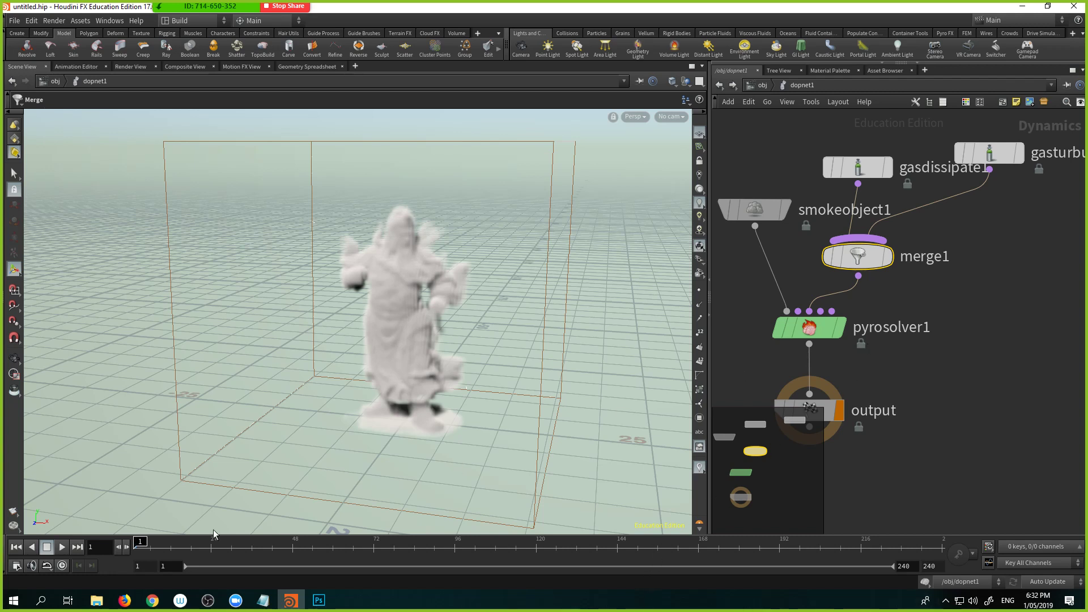
Play the first frames of the simulation to check the turbulence, then return to frame 1
click(62, 547)
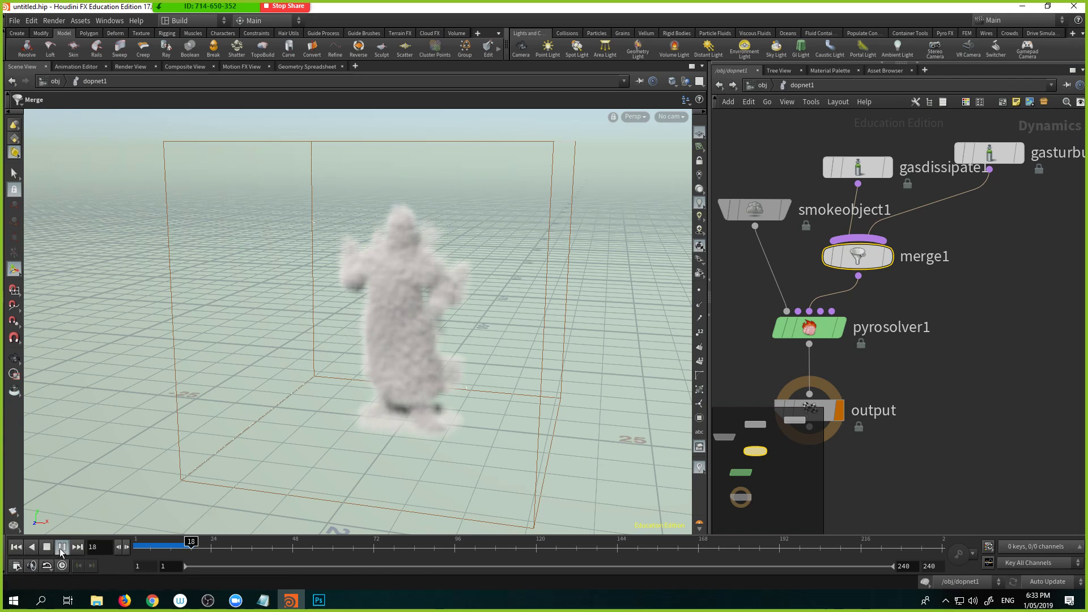
click(17, 547)
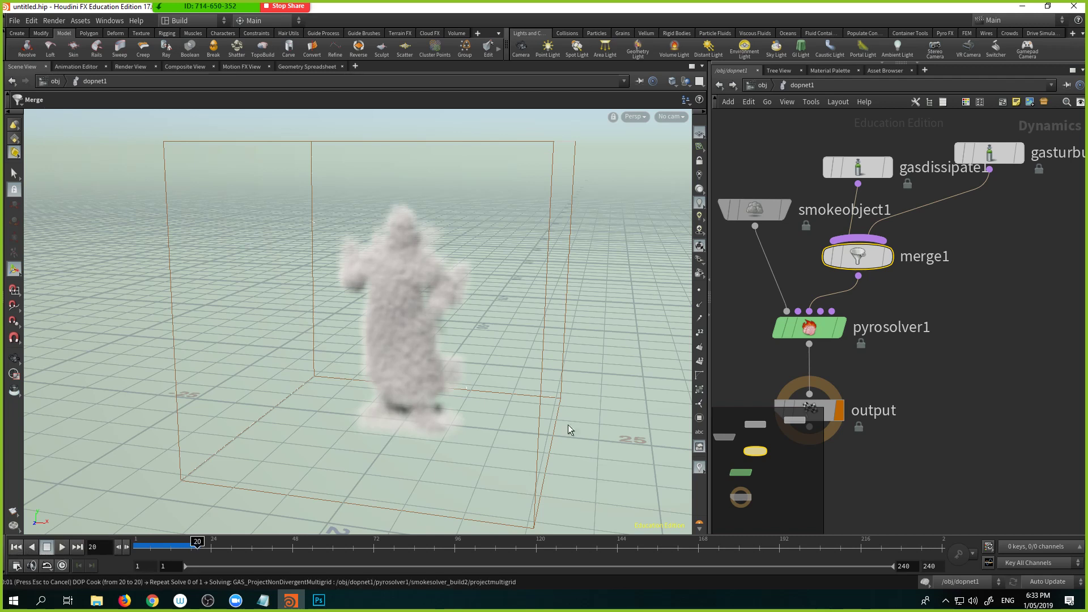
Set the Gas Turbulence node's Scale to 0.8 and Turbulence to 5
middle_drag(968, 244, 943, 300)
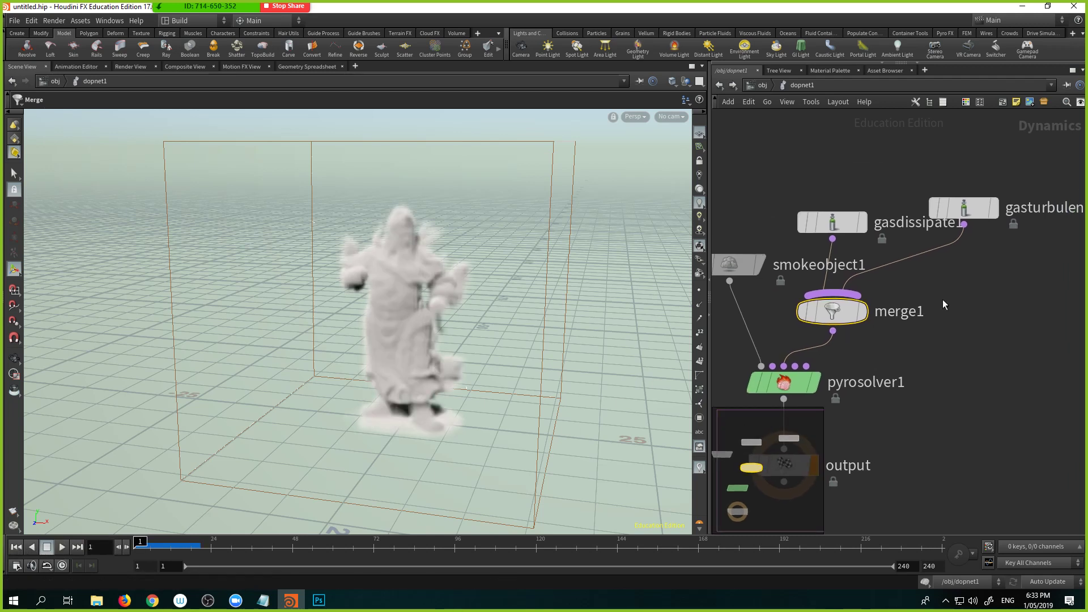
click(963, 207)
drag(157, 540, 107, 538)
middle_drag(958, 324, 910, 353)
key(p)
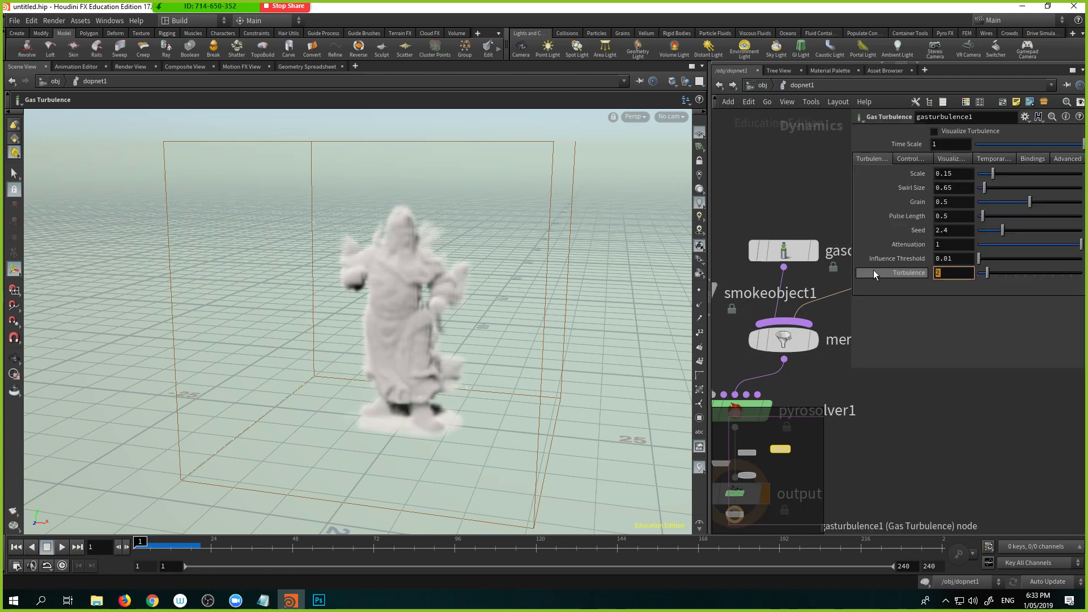
mouse_move(873, 270)
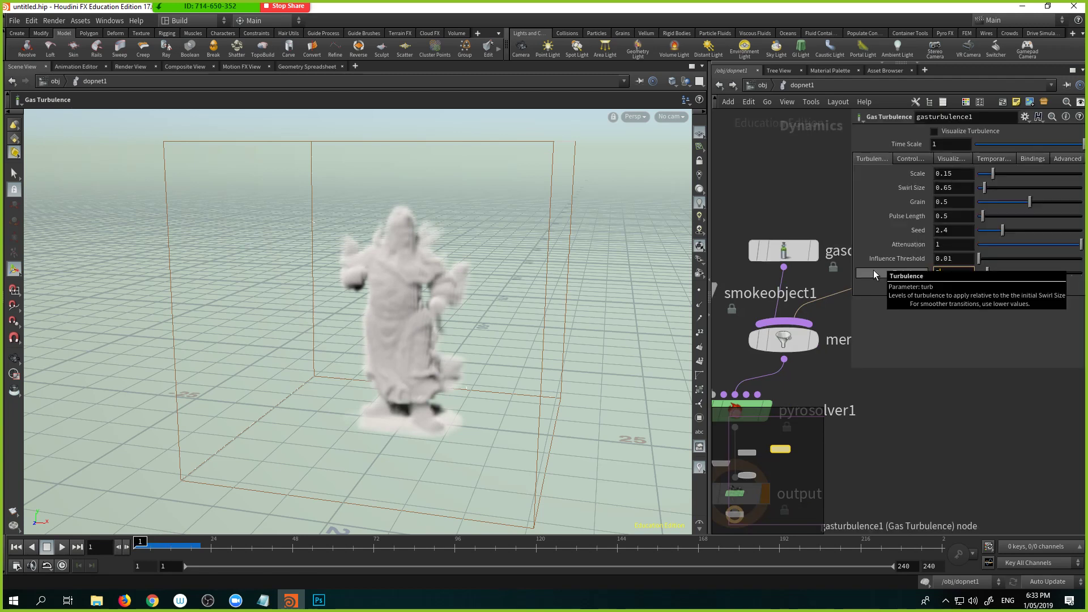
double_click(952, 174)
text(.8)
key(Return)
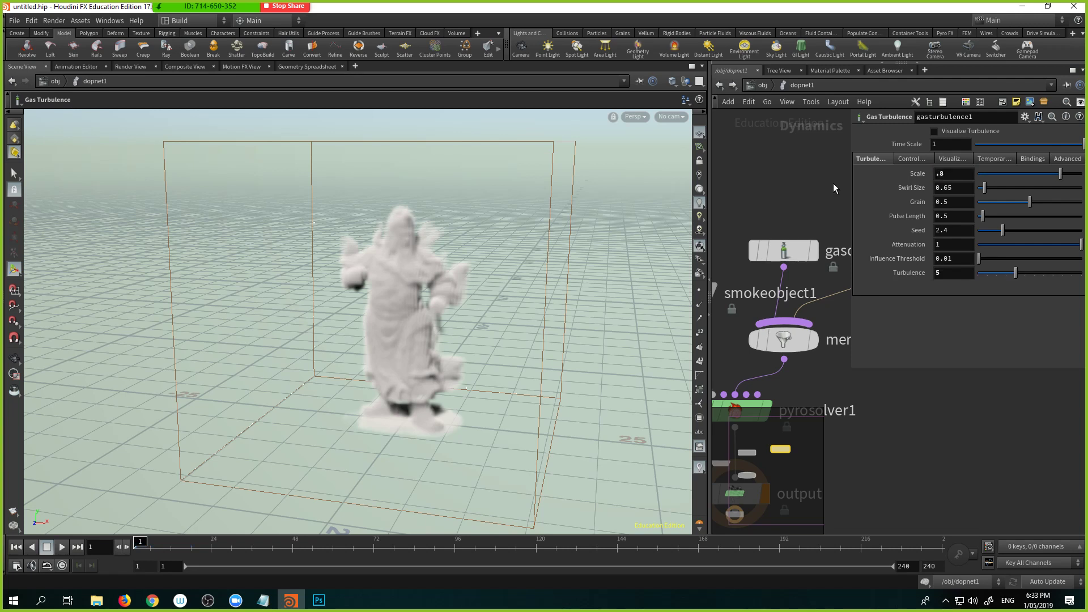
key(p)
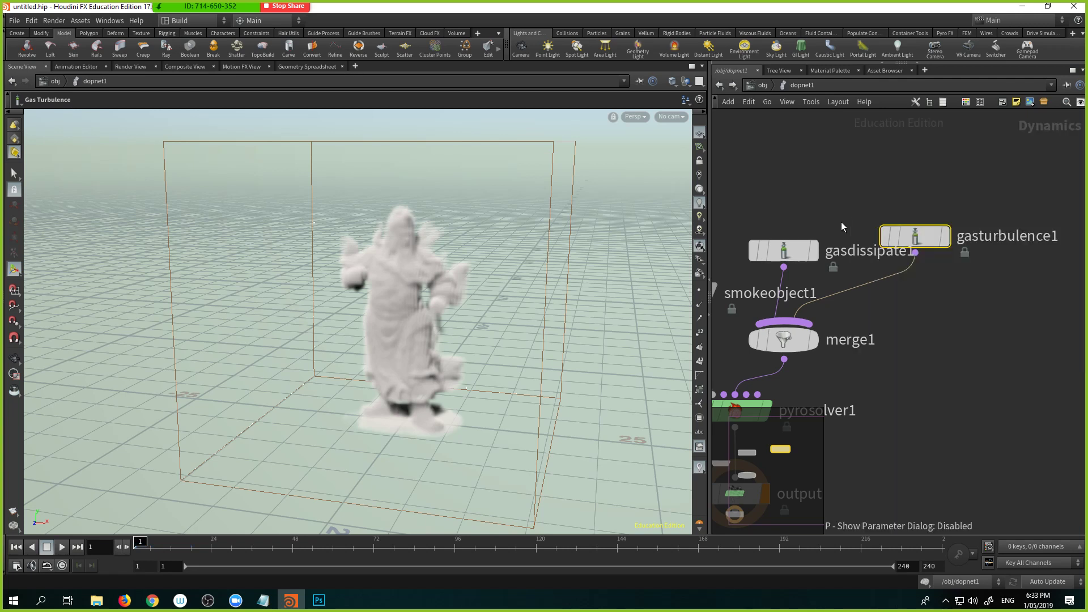
Play the simulation to frame 22 to check the turbulence settings, and return to frame 1
click(63, 547)
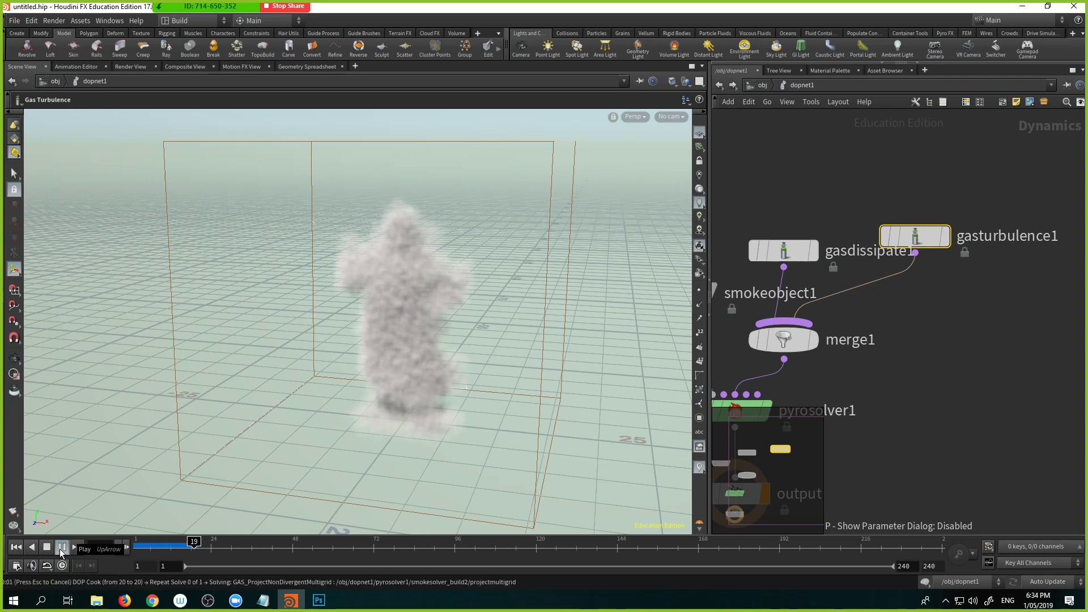
click(61, 547)
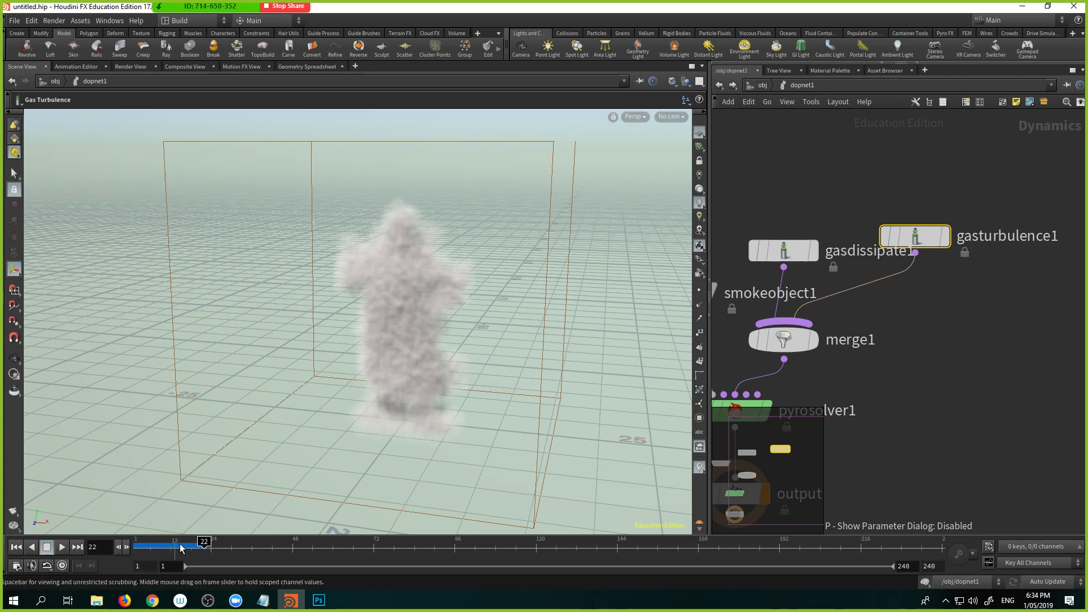
mouse_move(140, 545)
mouse_down()
mouse_move(183, 543)
mouse_move(139, 545)
mouse_up()
Set the Gas Turbulence node's Swirl Size to 2, Turbulence to 10 and Scale to 3
mouse_move(908, 239)
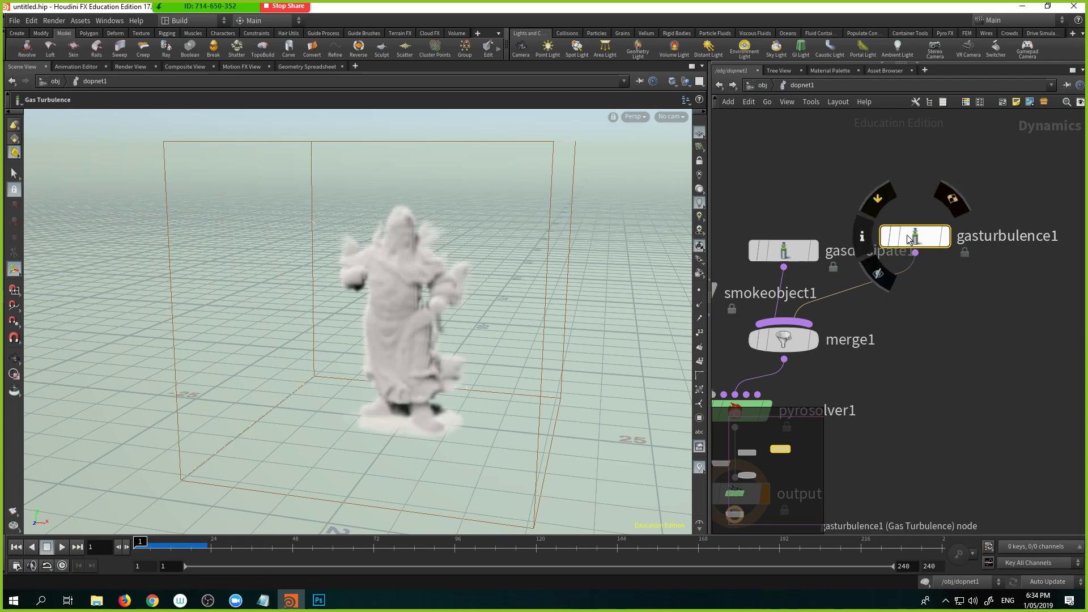
key(p)
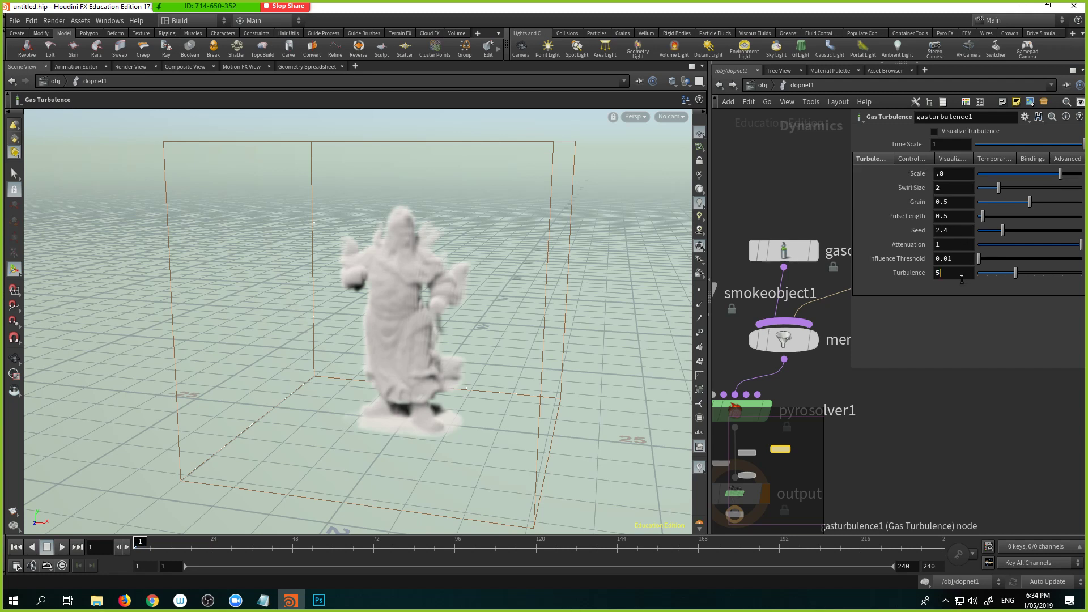
drag(962, 280, 896, 274)
text(10)
key(Return)
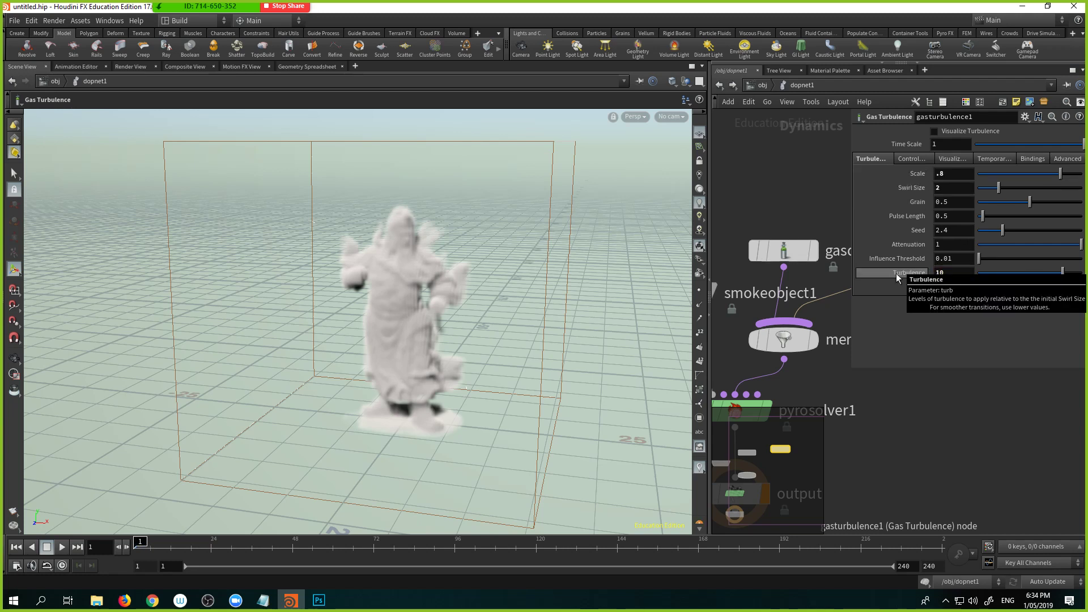
key(Tab)
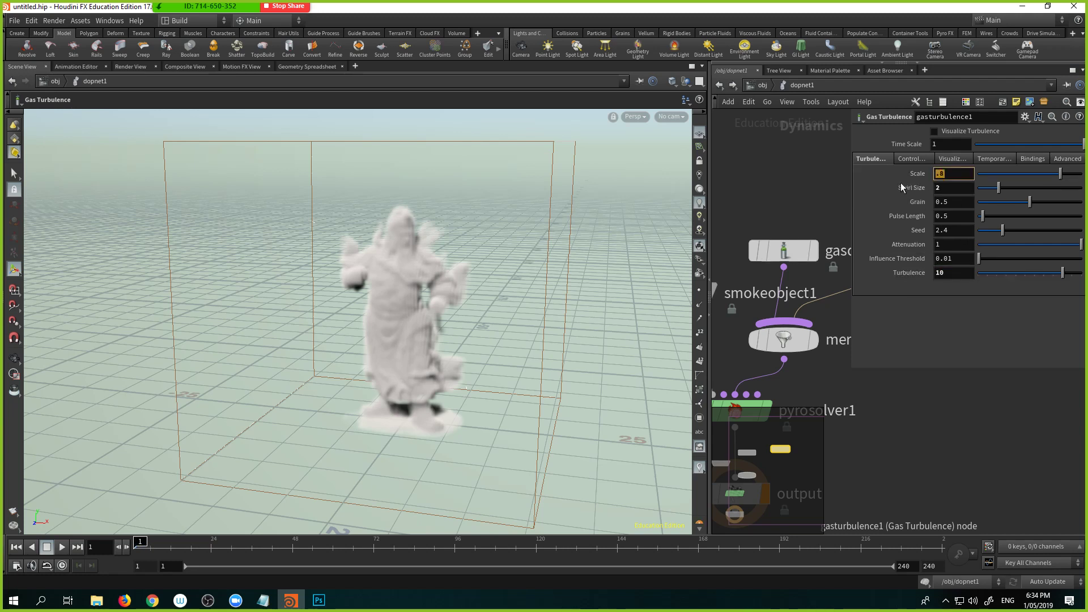
text(3)
key(Return)
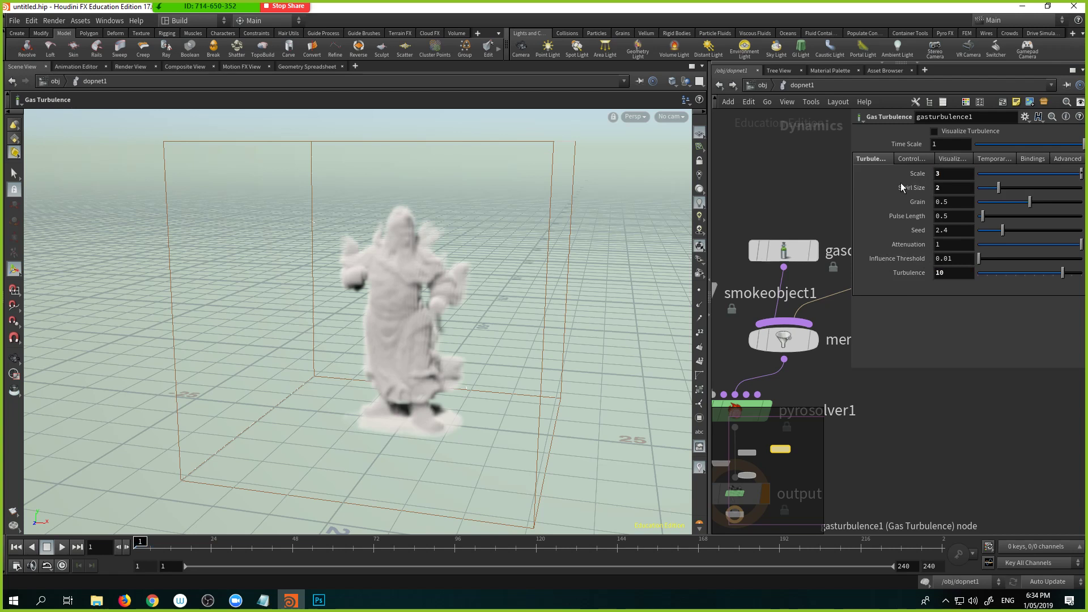
Play the simulation to frame 20 to examine the stronger turbulence, and bring the whole node network back into view
click(63, 546)
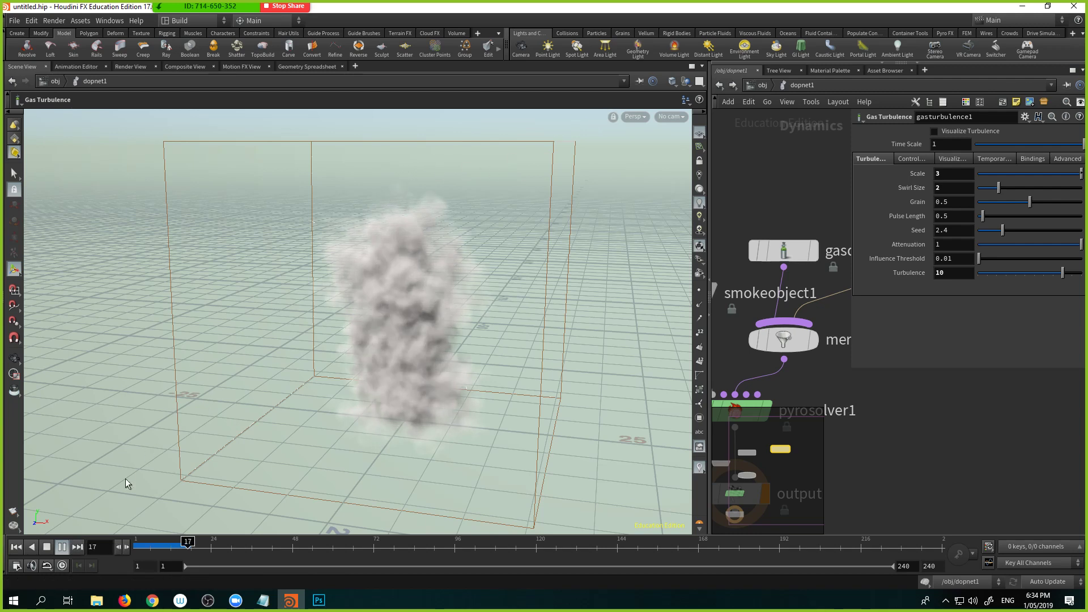
click(46, 547)
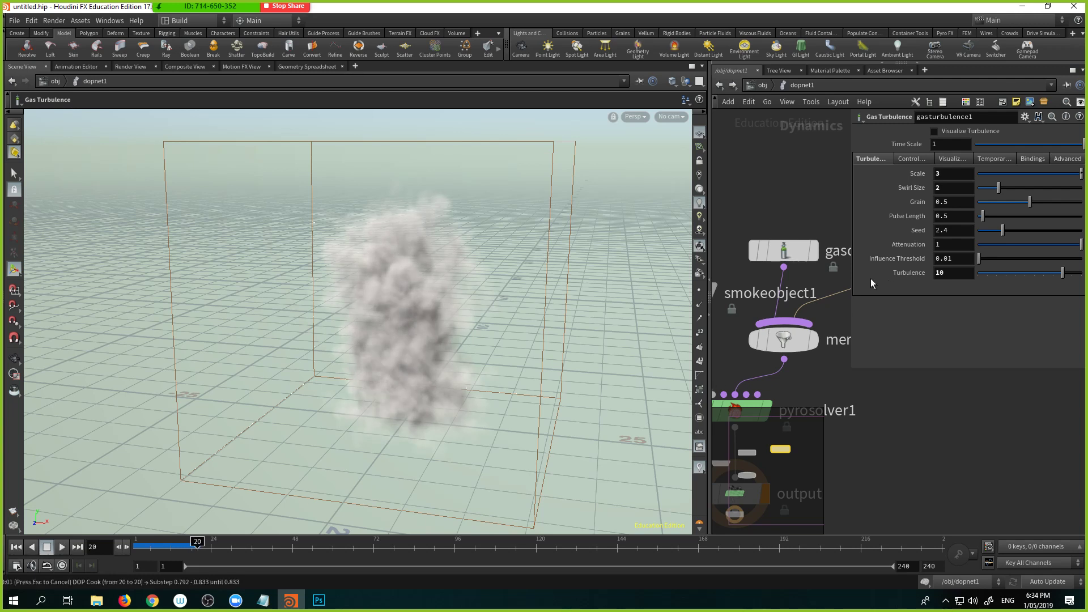
middle_drag(802, 223, 888, 120)
key(p)
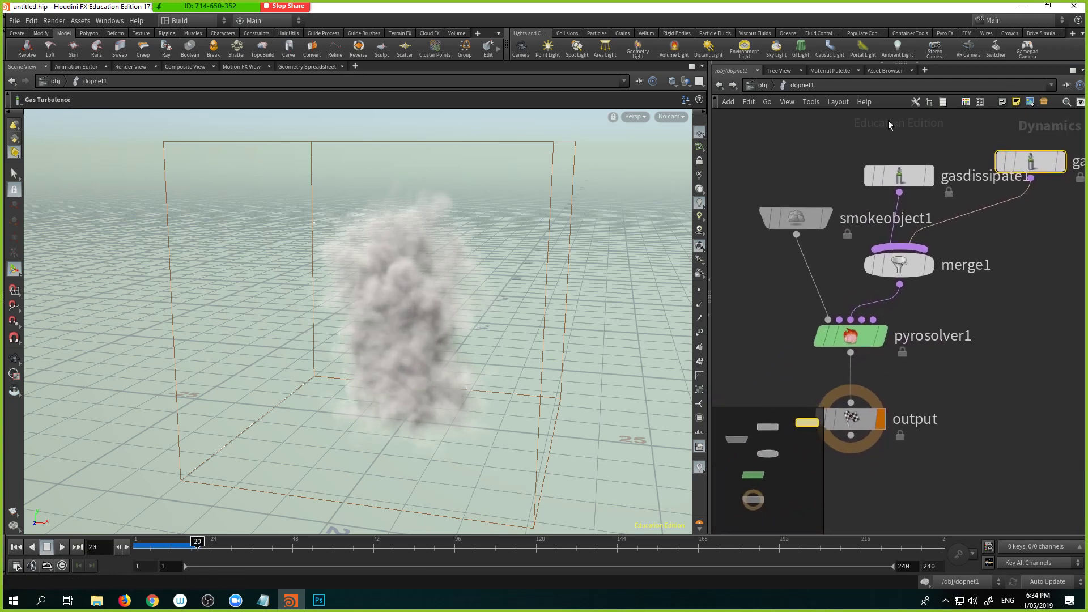
middle_click(866, 342)
middle_click(916, 265)
middle_drag(834, 239, 843, 339)
middle_drag(834, 261, 827, 252)
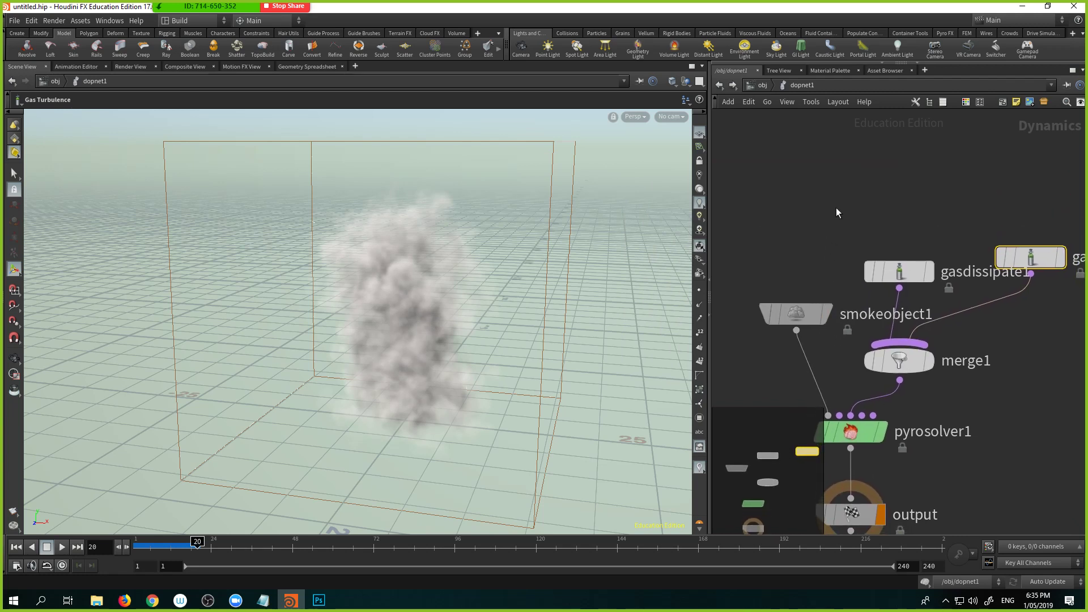
Move gasdissipate1, gasturbulence1 and merge1 together higher above the pyro solver, and shift smokeobject1 up beside them
drag(837, 204, 1047, 382)
click(964, 367)
drag(912, 367, 901, 327)
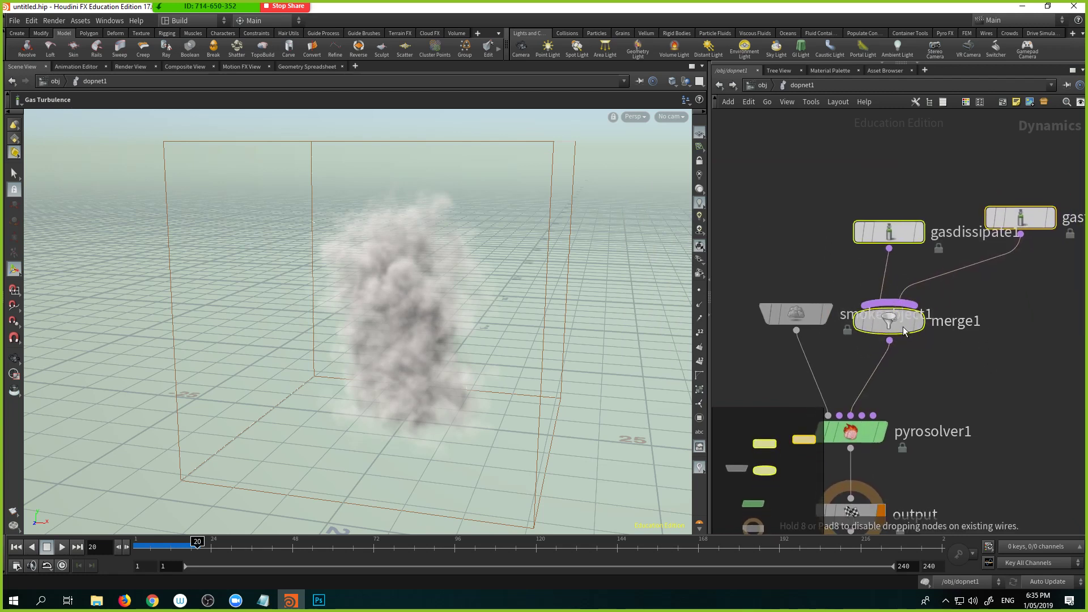
click(967, 375)
drag(792, 322, 776, 287)
click(776, 286)
Turn on the Velocity guide visualization for smokeobject1
key(p)
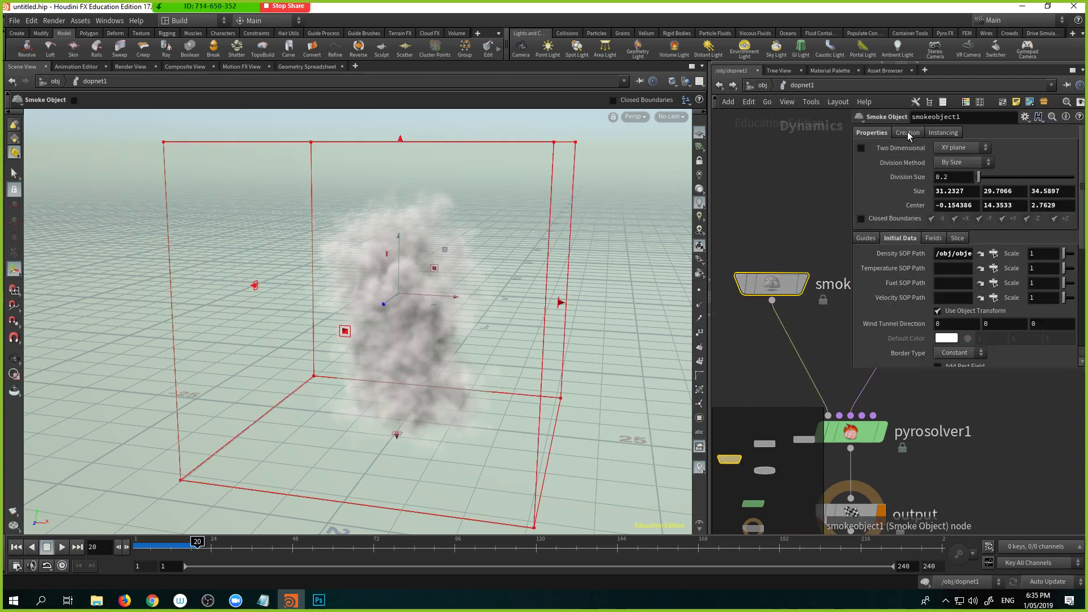
click(866, 238)
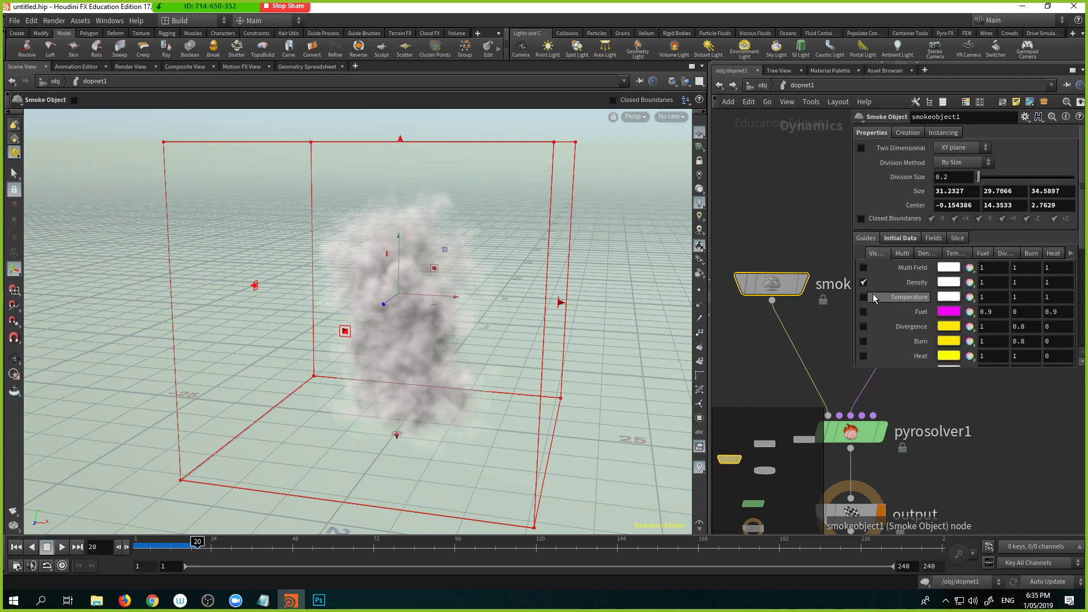
scroll(894, 337, down, 2)
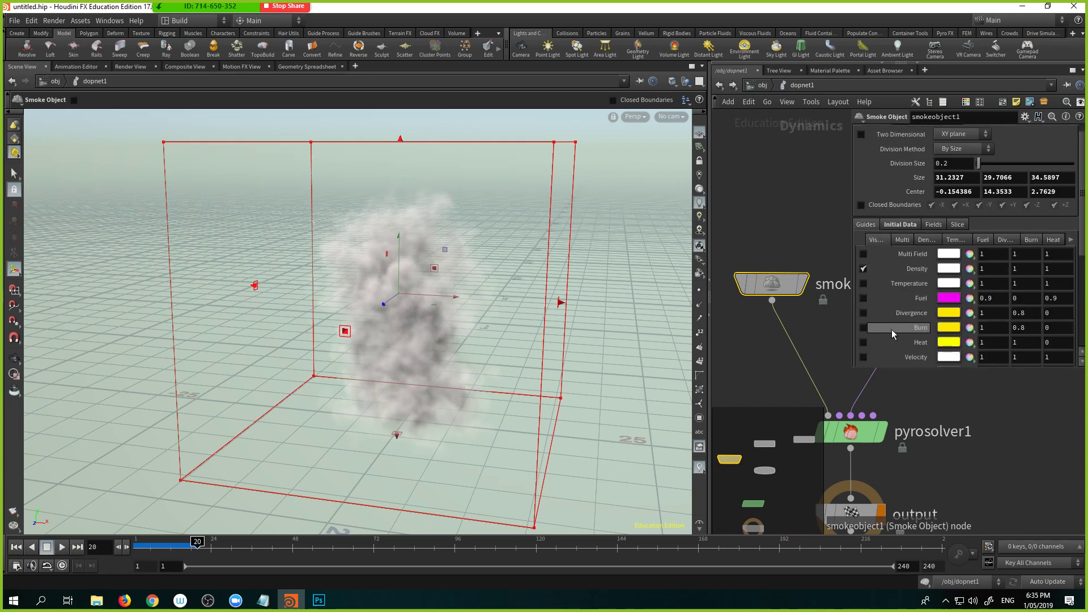
click(862, 344)
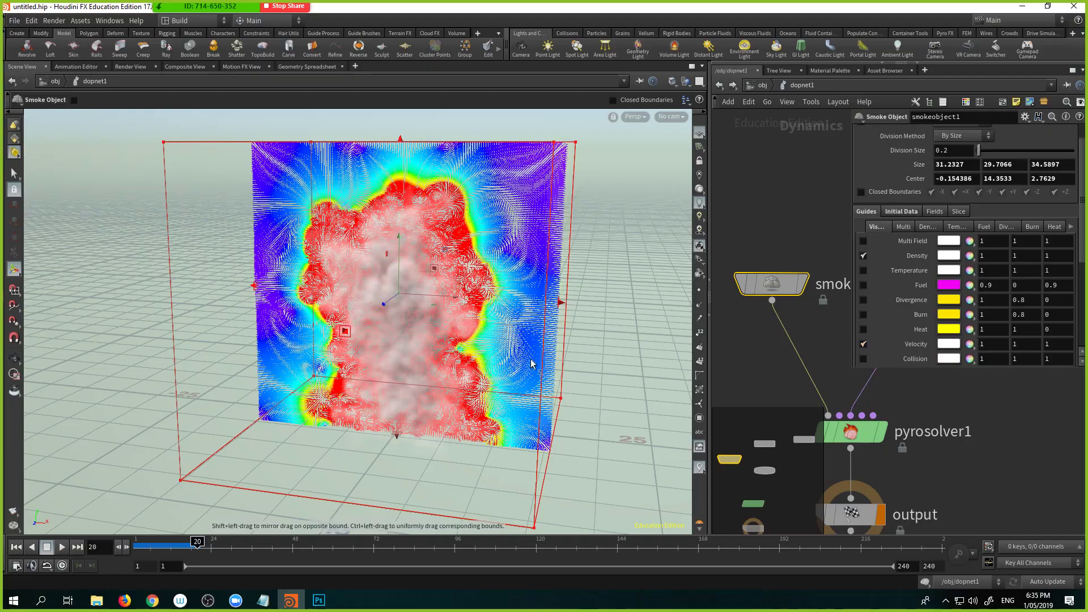
Scrub the simulation between frames 4 and 22 to examine the velocity field around the smoke up close
scroll(380, 361, up, 8)
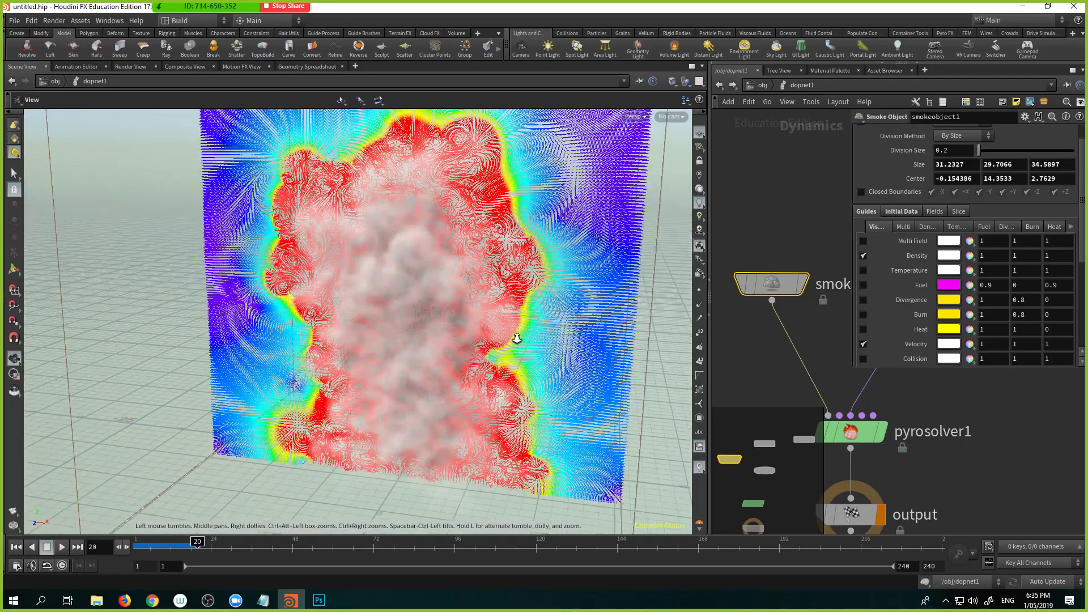
drag(164, 546, 151, 551)
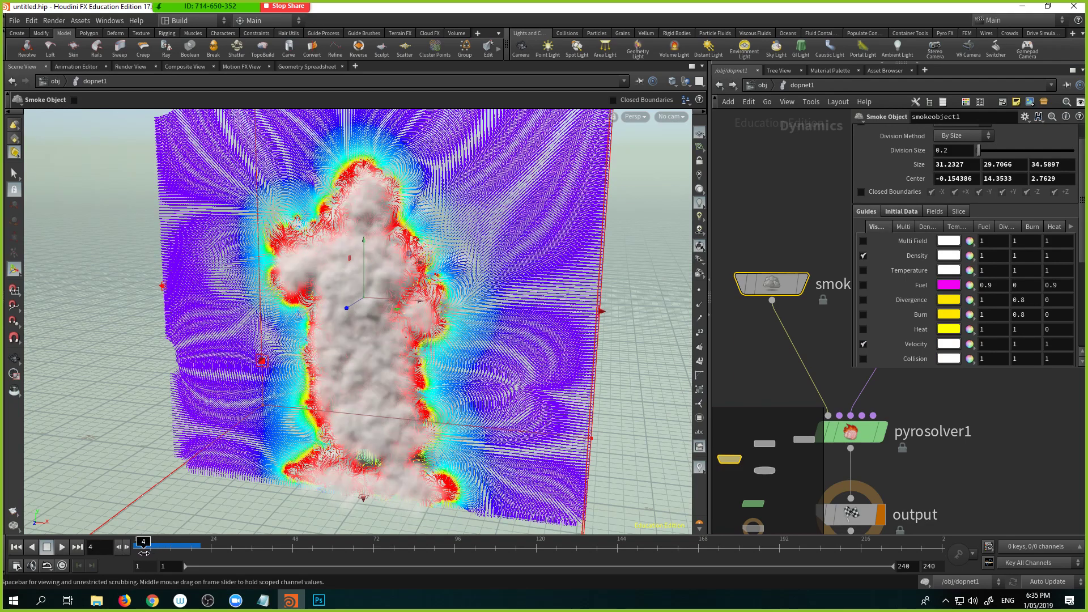
drag(144, 553, 167, 543)
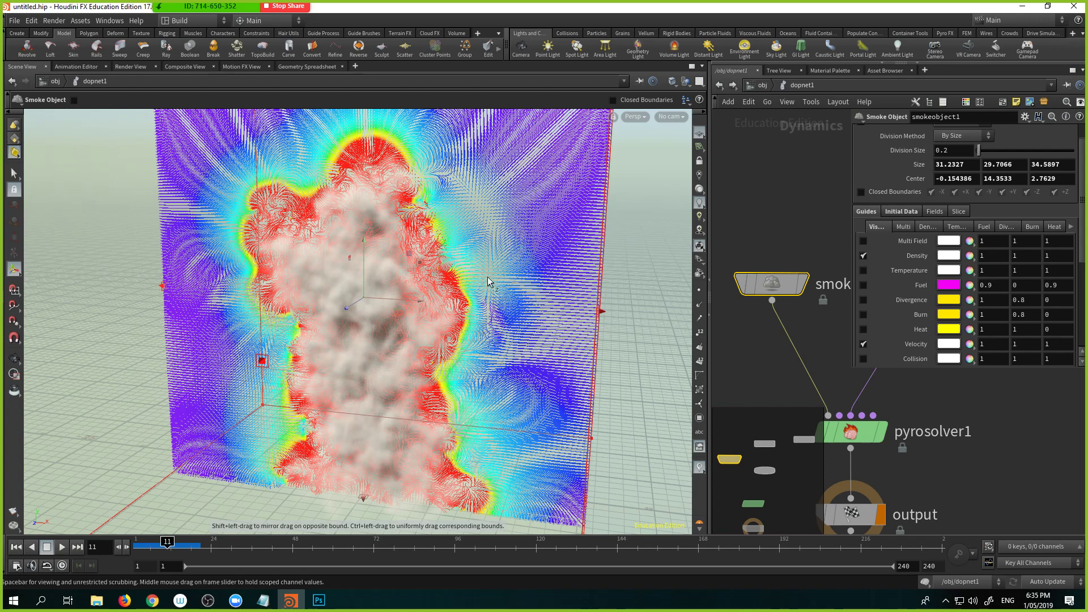
drag(167, 545, 204, 548)
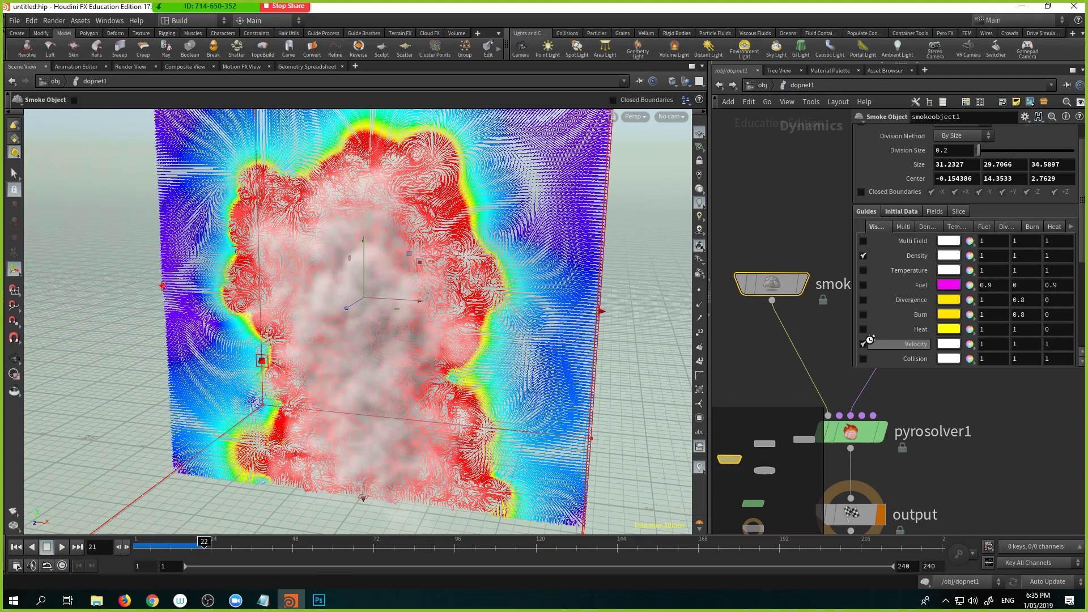
Turn off smokeobject1's Velocity guide and play the simulation on to frame 32
click(863, 344)
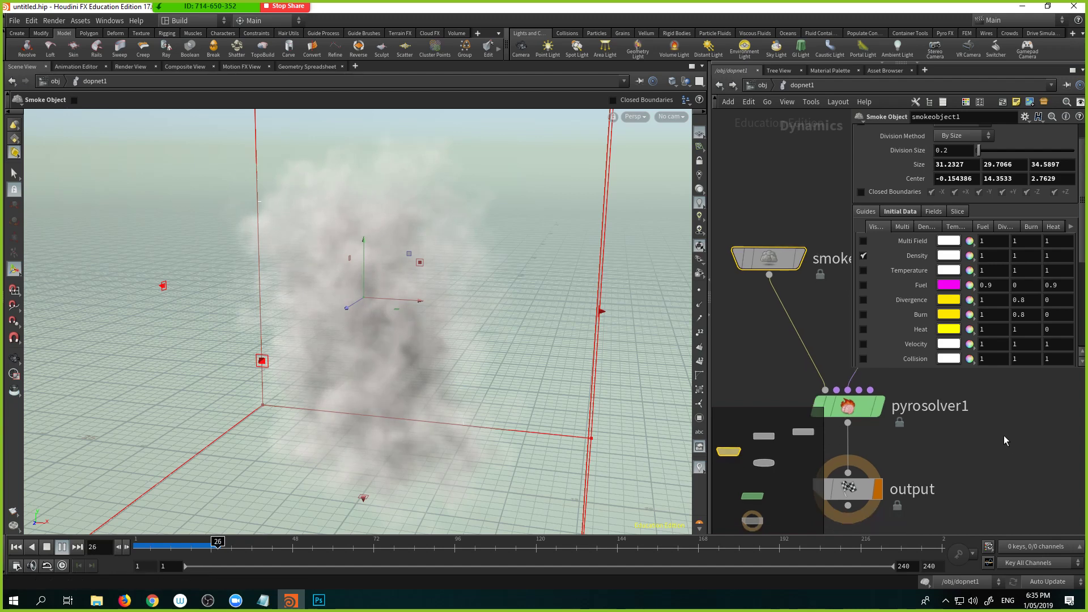
key(p)
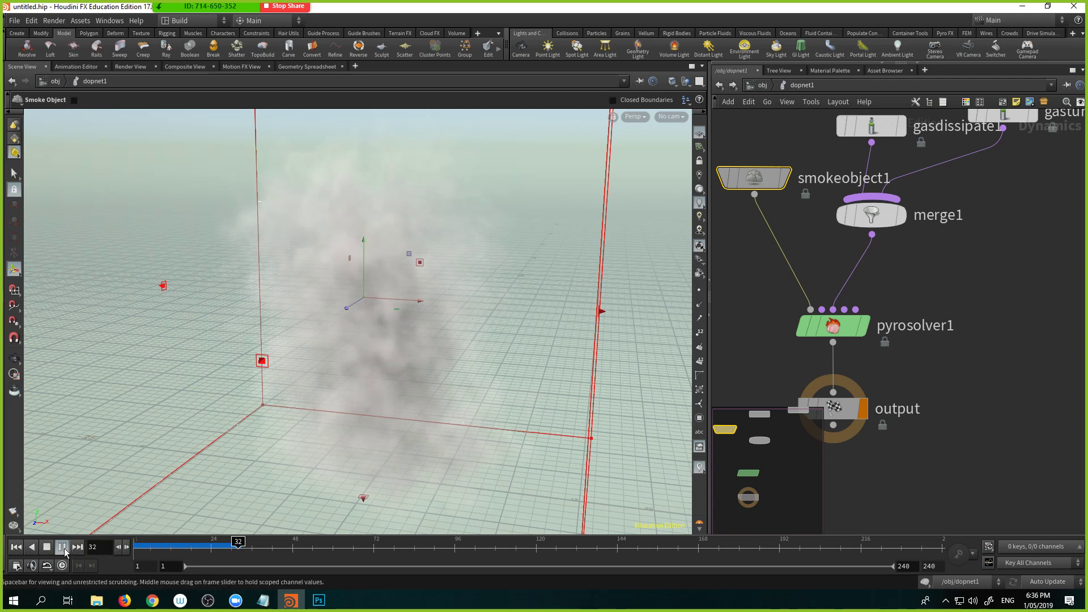
Return to frame 1 and scrub through the cached smoke to frame 23 to review how the statue disperses
click(14, 552)
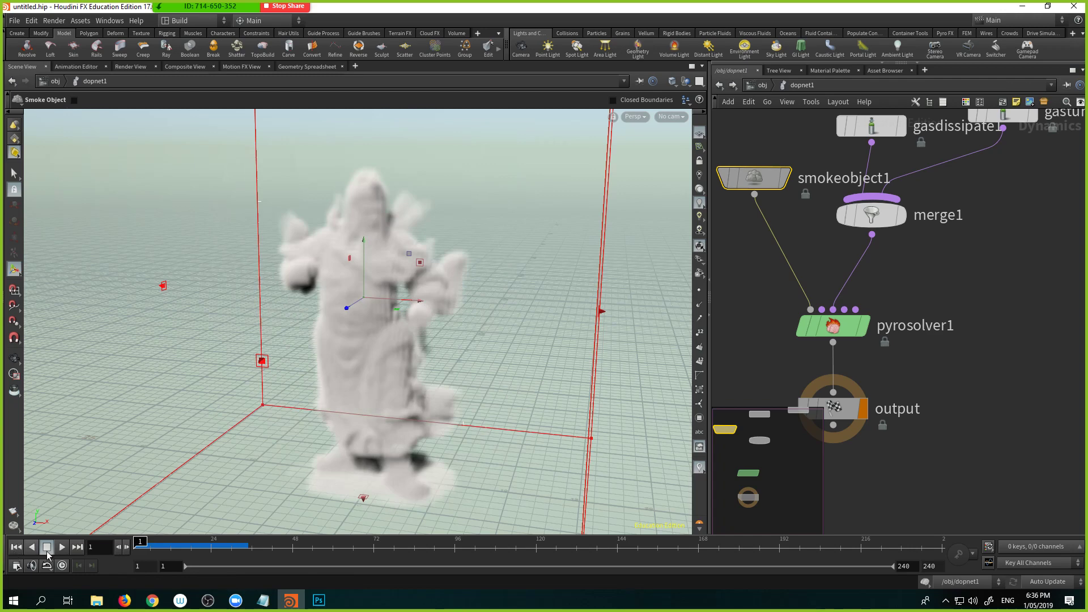
click(157, 543)
drag(156, 543, 208, 560)
key(h)
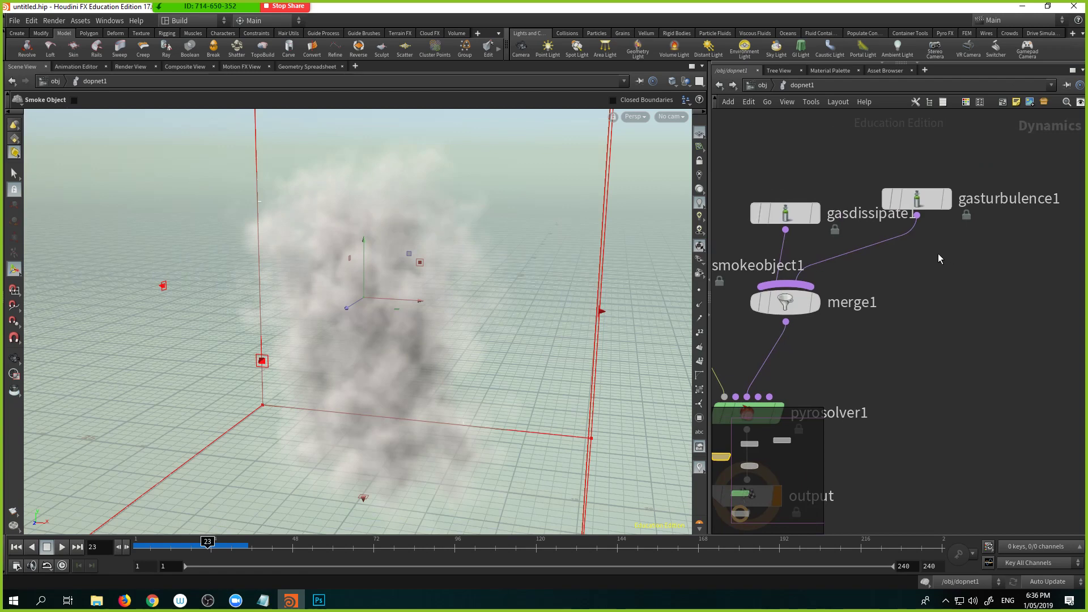
Search the available operators for "gas" and look over the listed gas nodes without adding one
key(Tab)
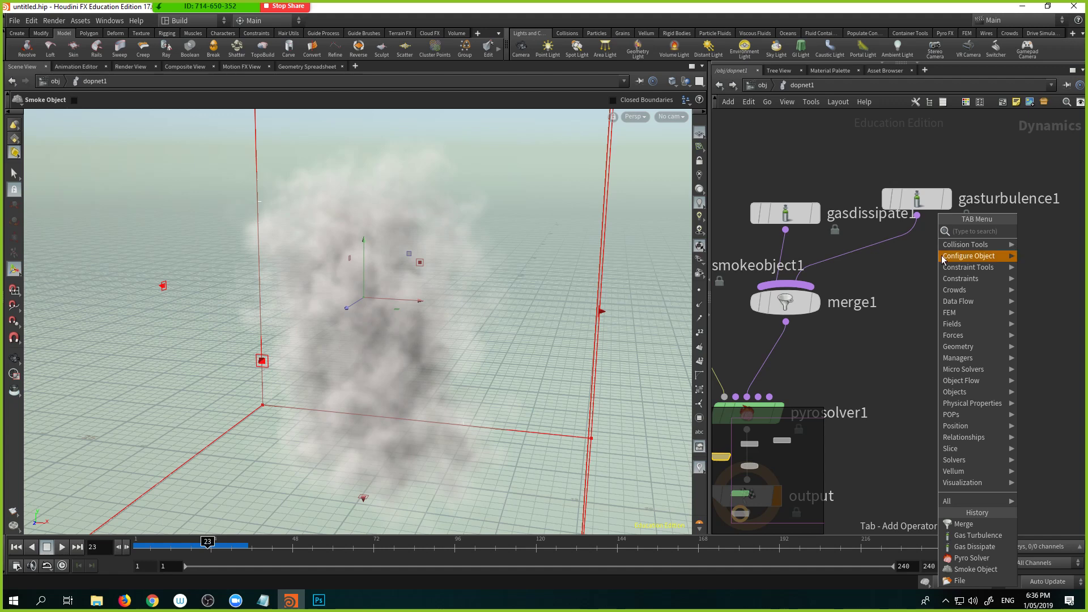
mouse_move(964, 301)
mouse_move(961, 257)
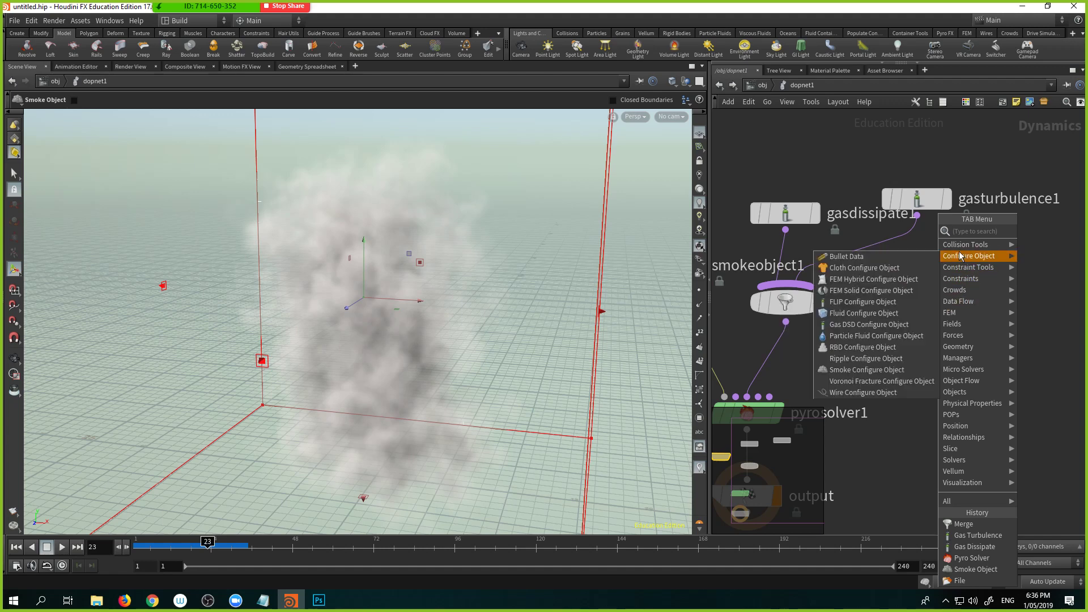
text(gas)
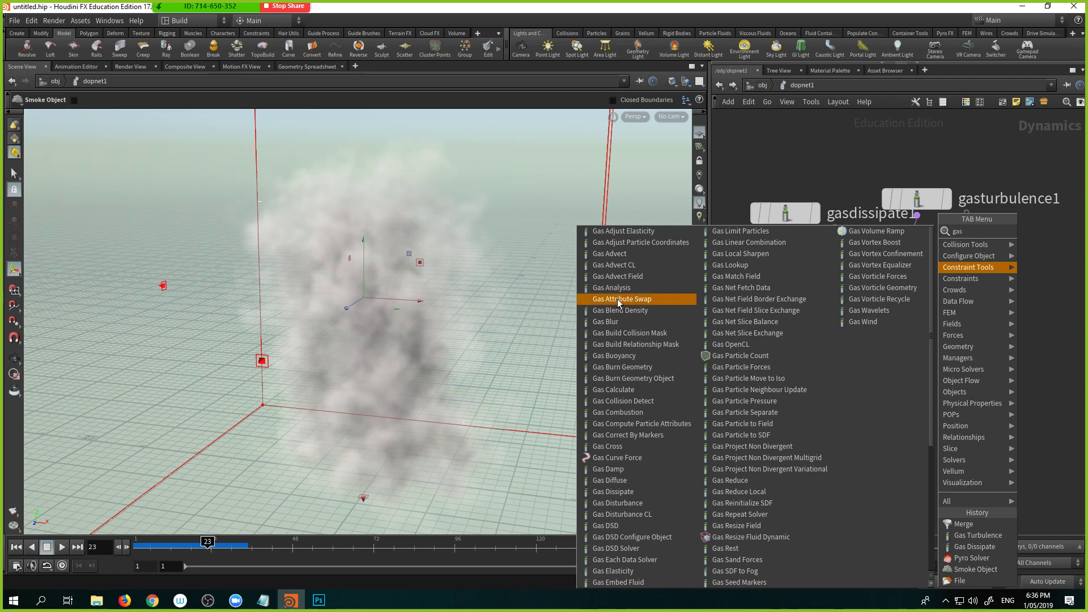
click(829, 177)
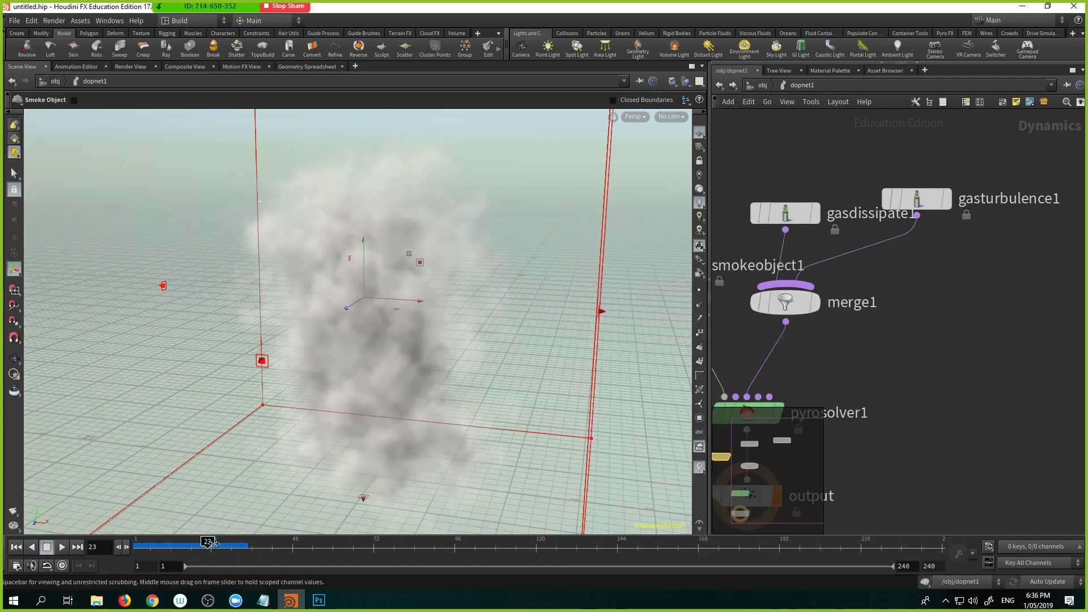
Scrub the simulation to frame 28 to examine the dispersed smoke, and fit the node network in view
drag(207, 544, 225, 544)
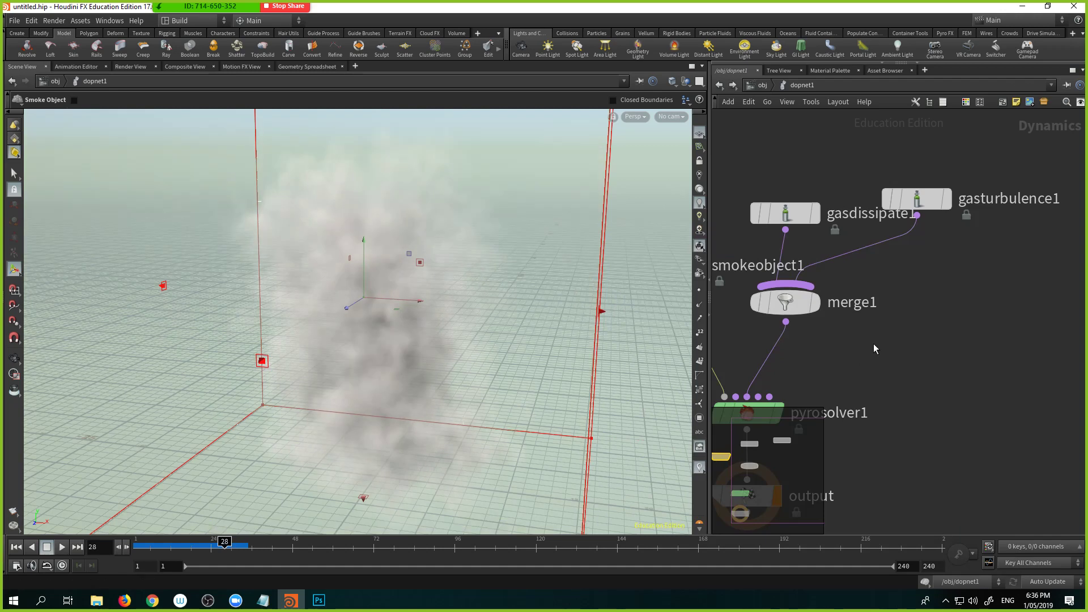
key(l)
scroll(930, 305, down, 2)
scroll(927, 310, up, 1)
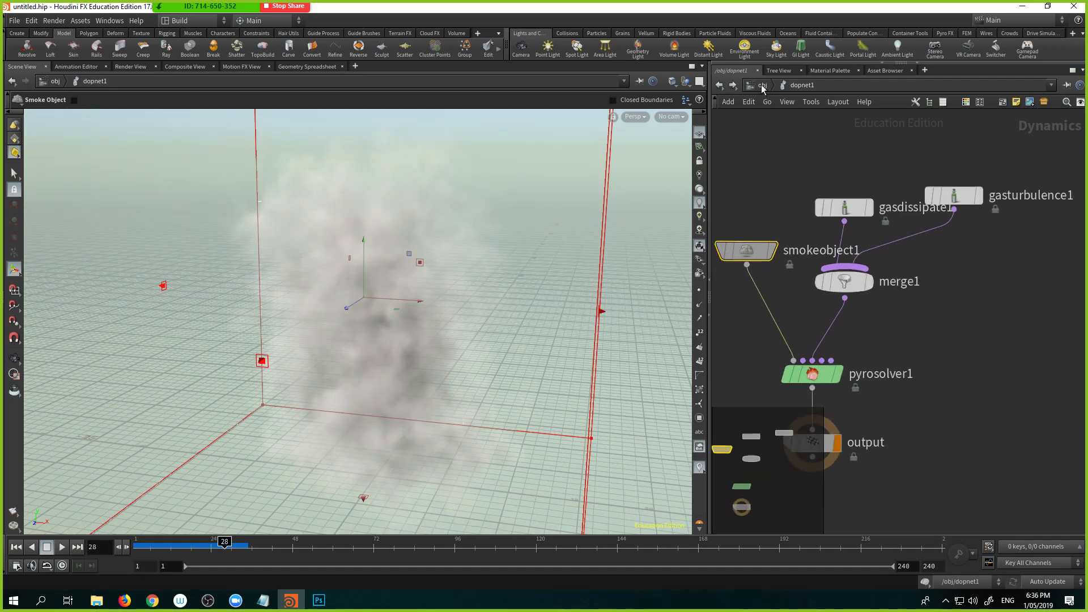
Open the Material Palette and find the Volume smoke materials in the gallery
click(823, 72)
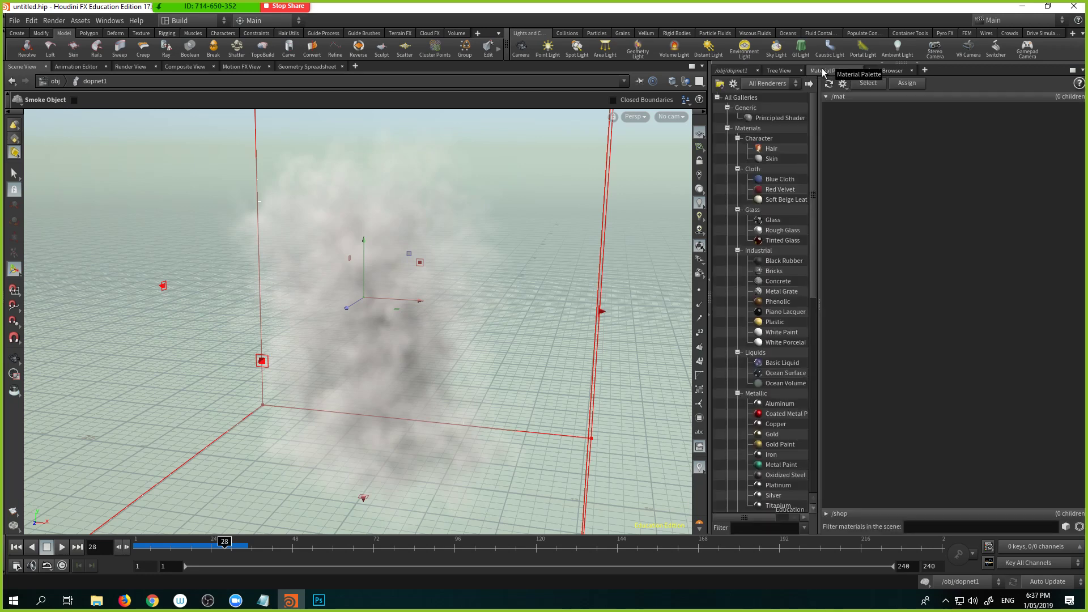
scroll(789, 305, down, 13)
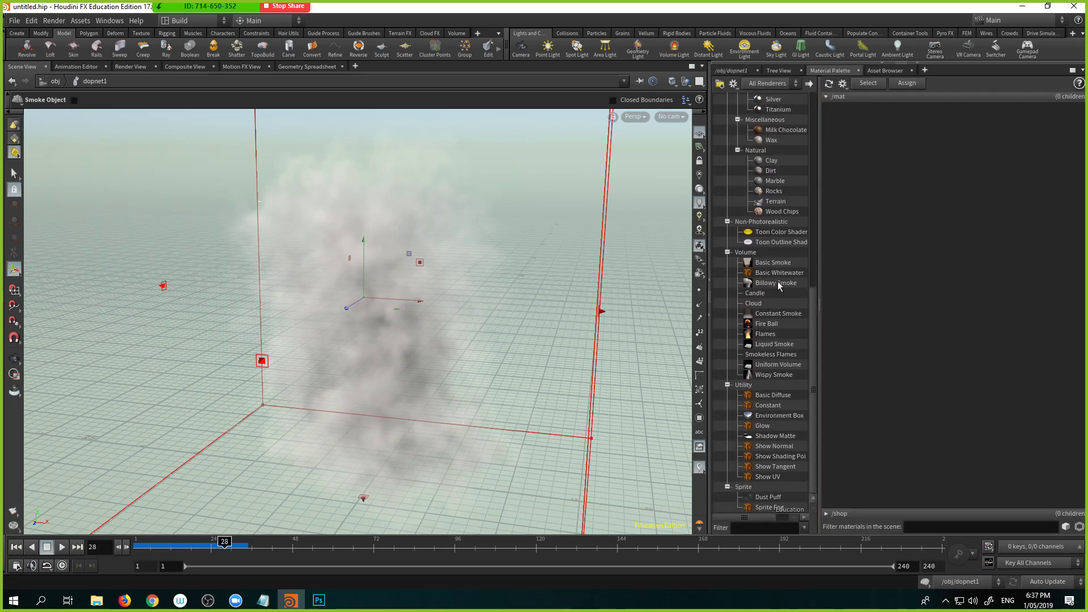
click(752, 287)
drag(751, 287, 385, 322)
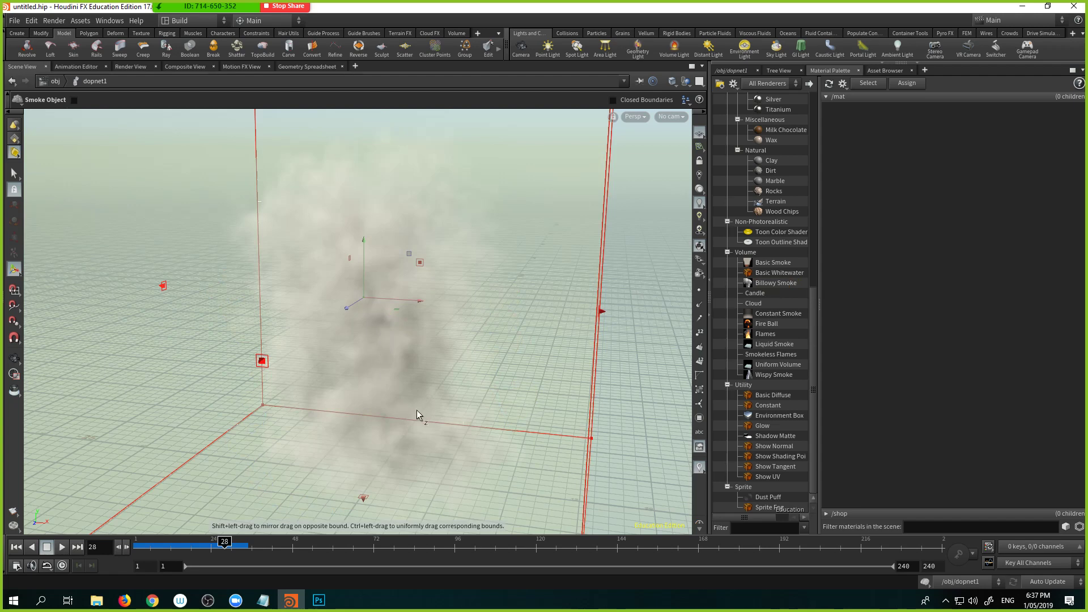
click(775, 272)
drag(904, 256, 850, 260)
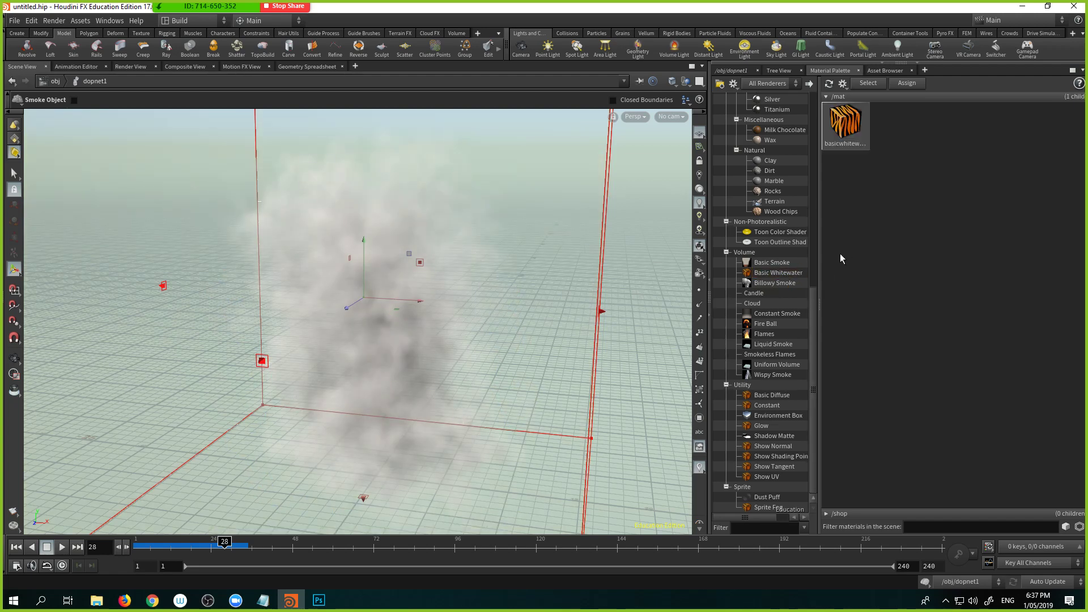
key(ctrl+z)
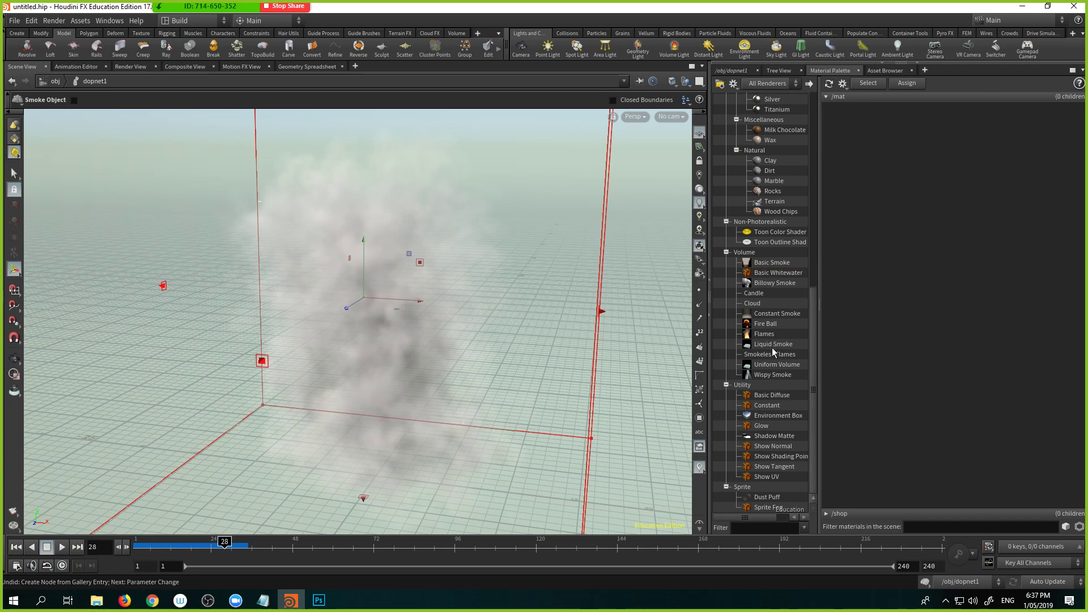
Add the Billowy Smoke gallery material to the scene's /mat materials and return to the dopnet1 network
drag(777, 282, 872, 282)
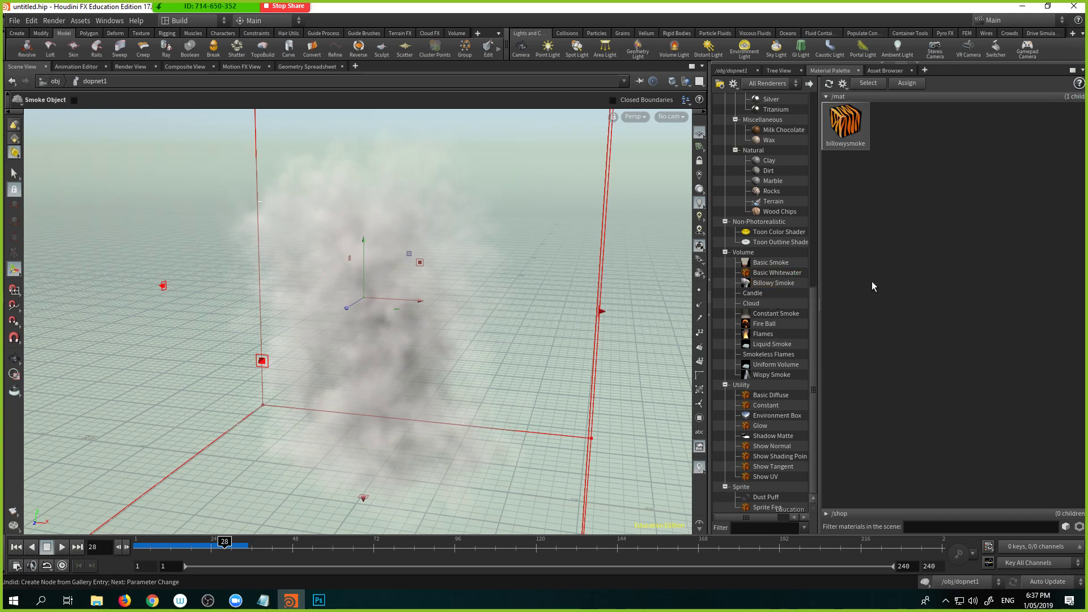
click(729, 70)
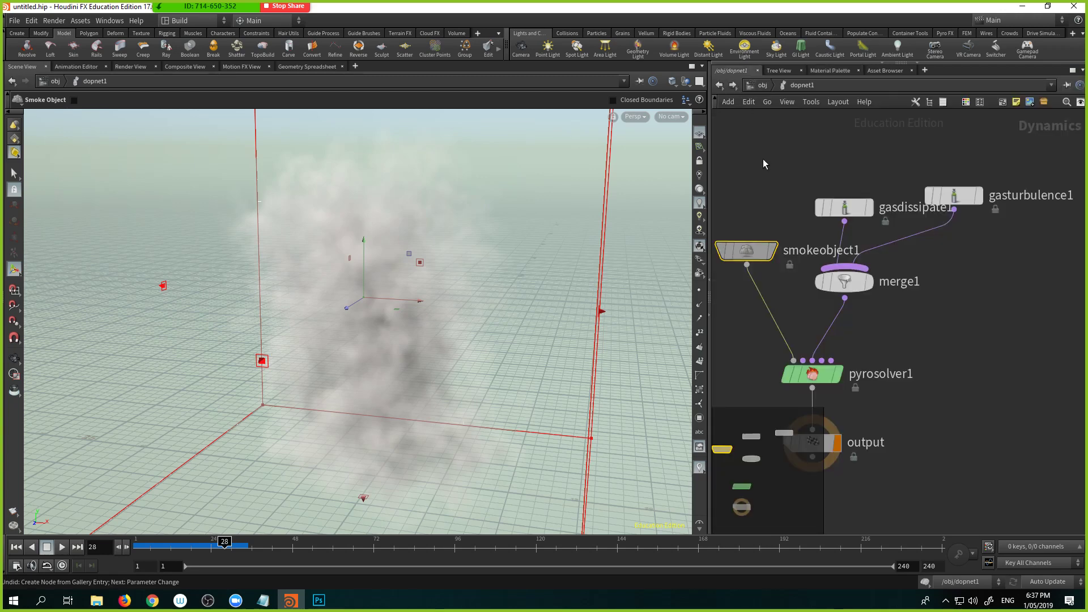
At the object level, hide dopnet1 and display object_source, with the node parameters shown alongside the network
mouse_move(760, 252)
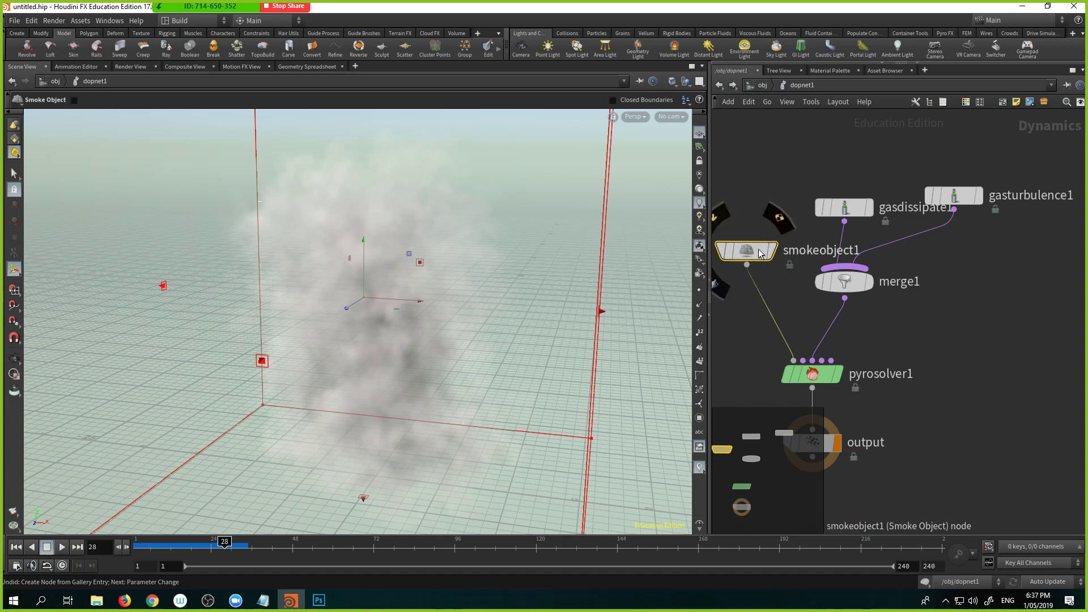
key(p)
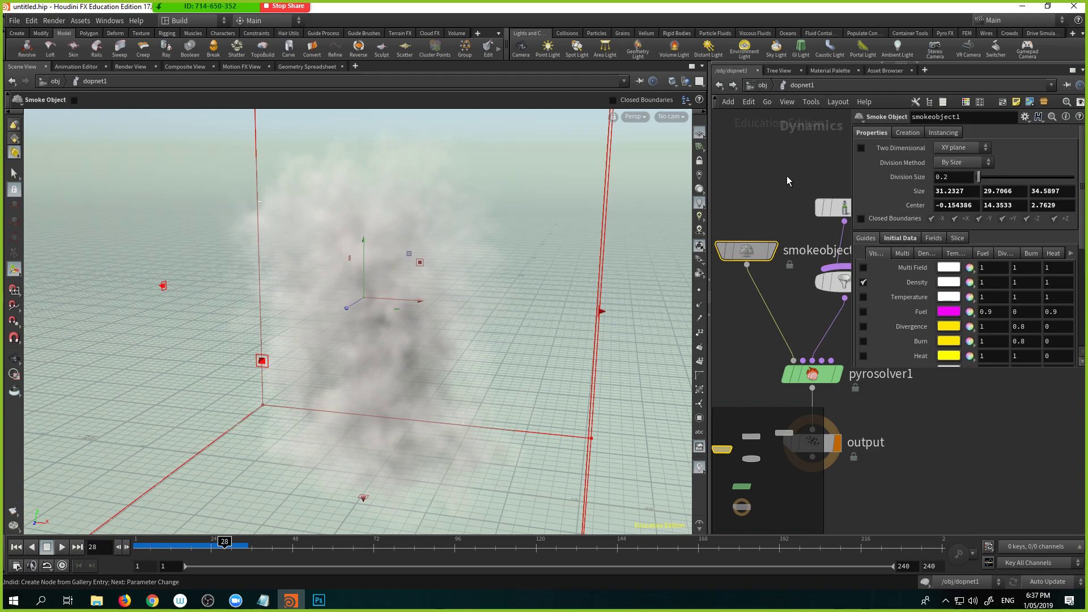
key(u)
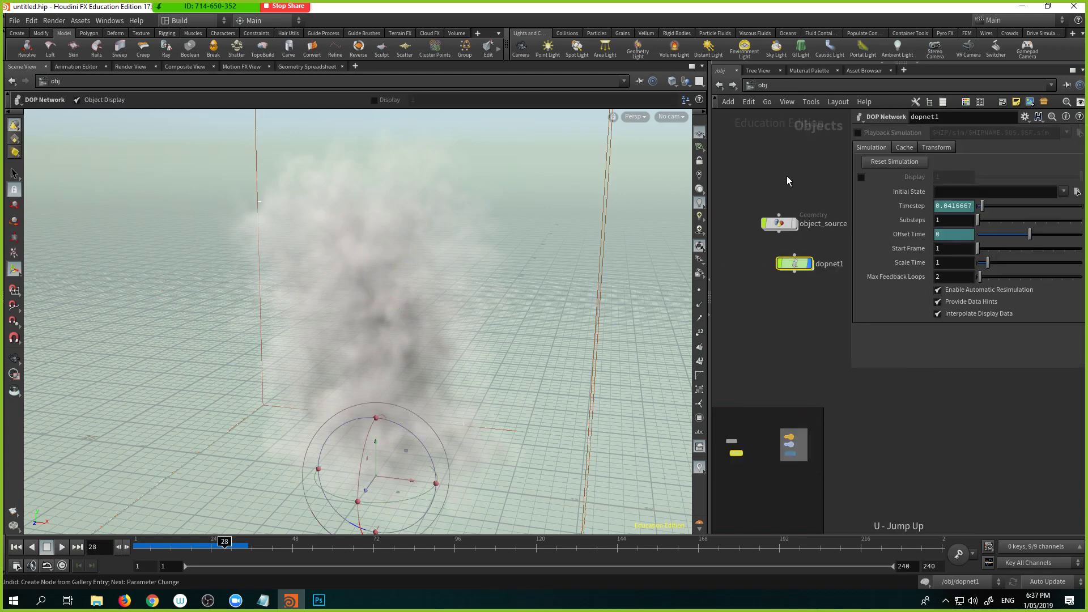
click(809, 265)
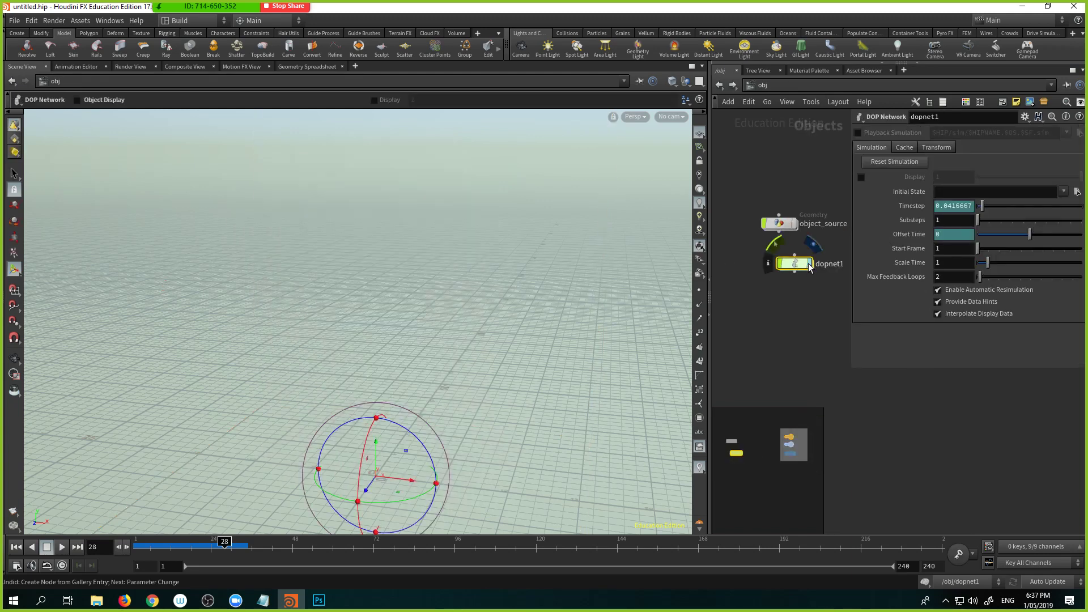
click(793, 223)
Assign /mat/billowysmoke as the render material of object_source
click(780, 223)
click(903, 132)
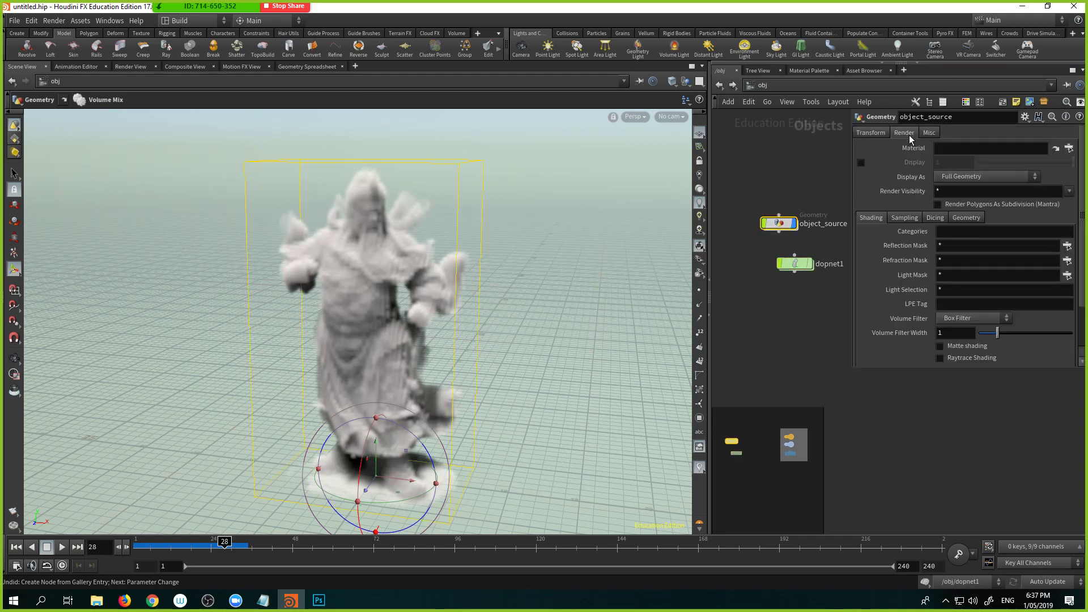
click(1068, 149)
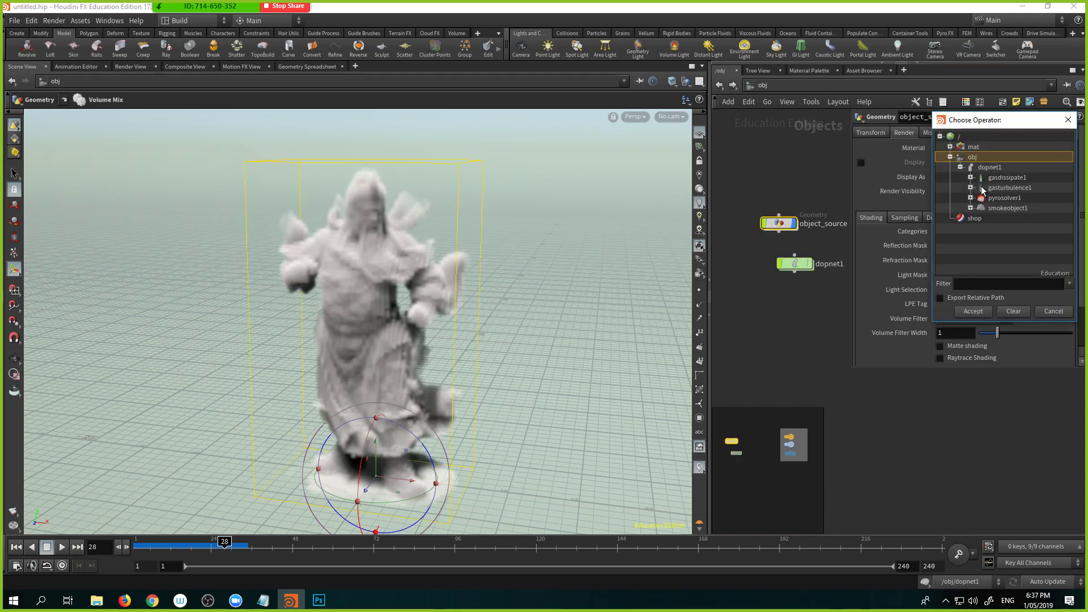
click(950, 147)
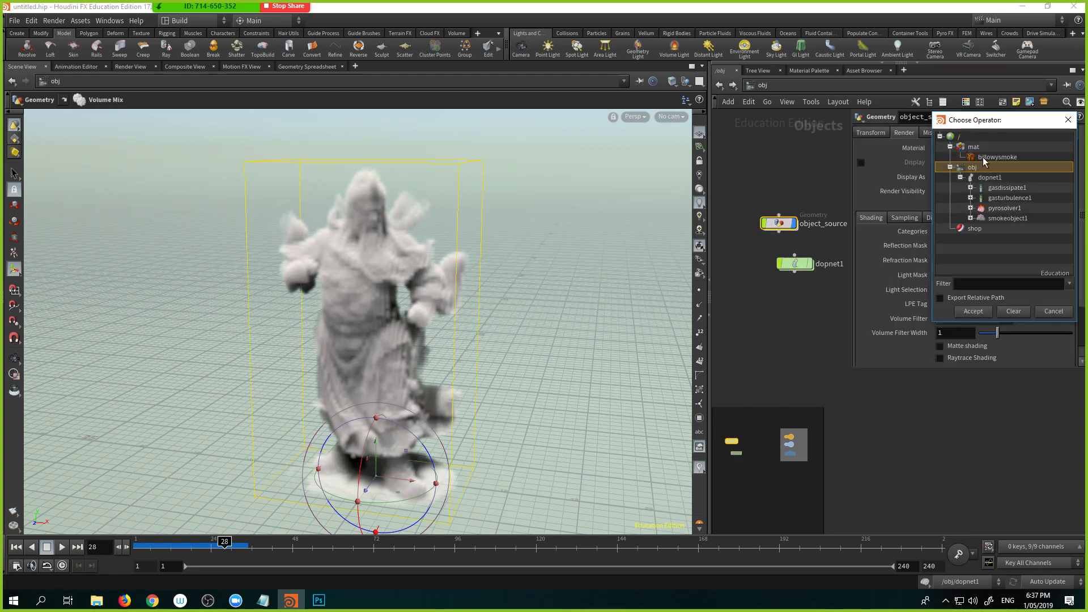
click(986, 162)
click(972, 311)
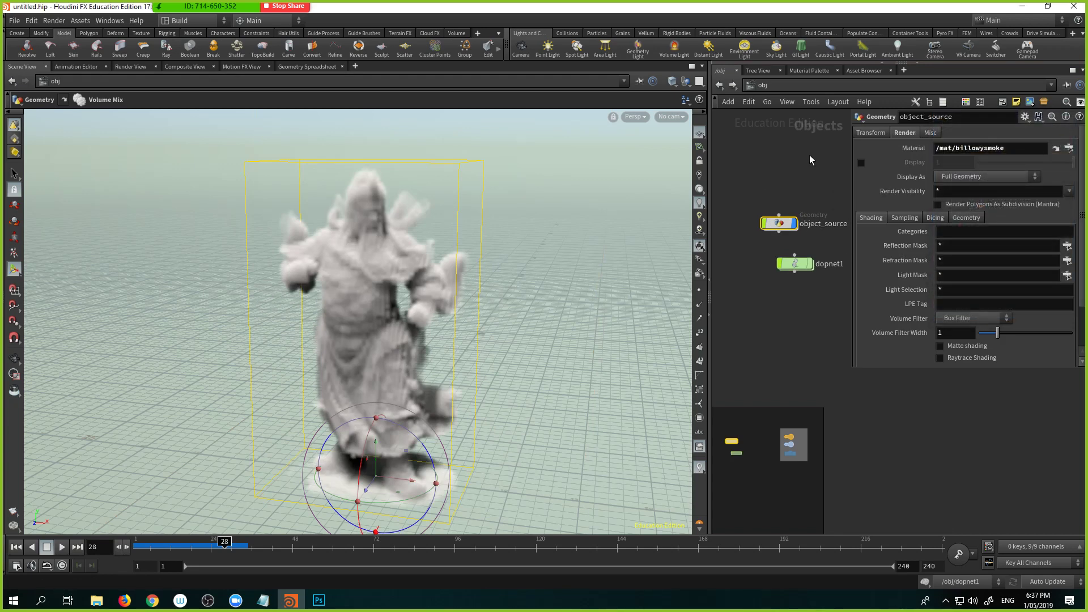
Switch the network editor from the object level to the /mat network
middle_drag(795, 152, 788, 168)
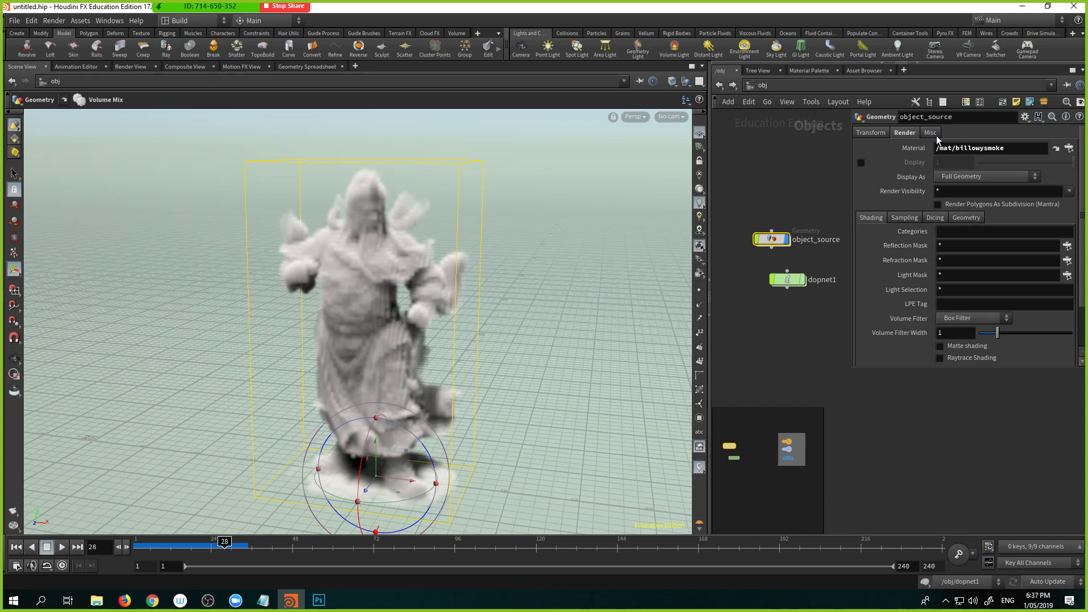
click(767, 102)
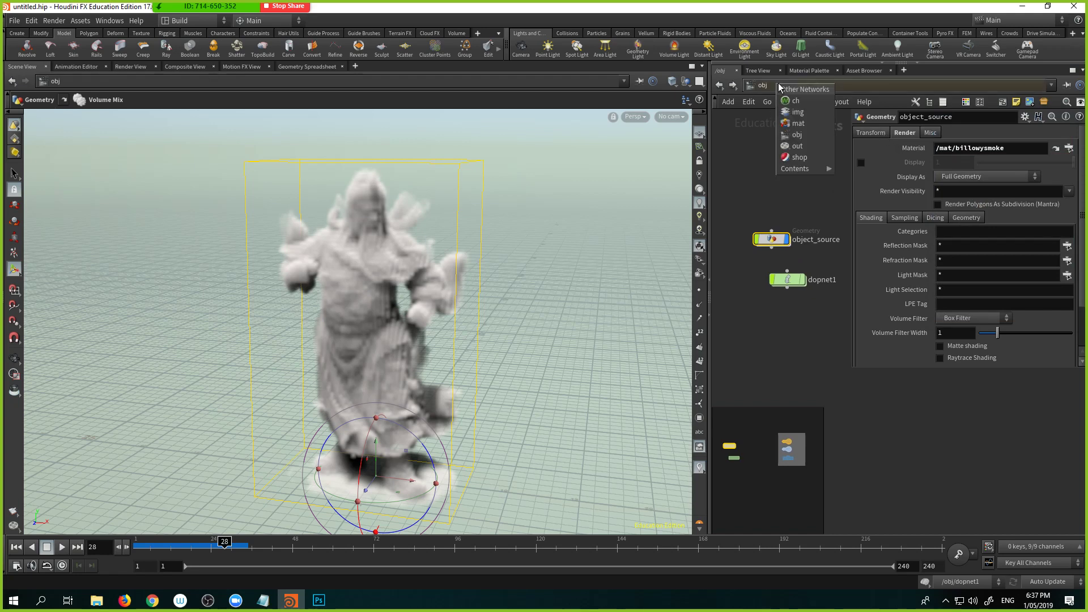
click(791, 124)
Switch to Photoshop to look at the SOP, MAT and ROP workflow diagram, and return to Houdini
click(319, 600)
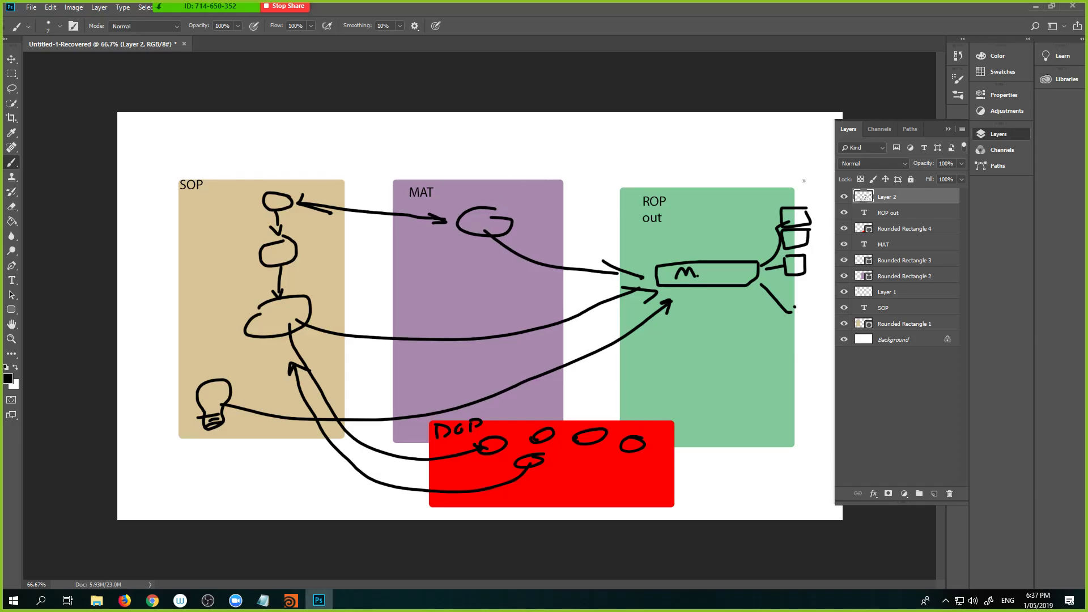
key(alt+Tab)
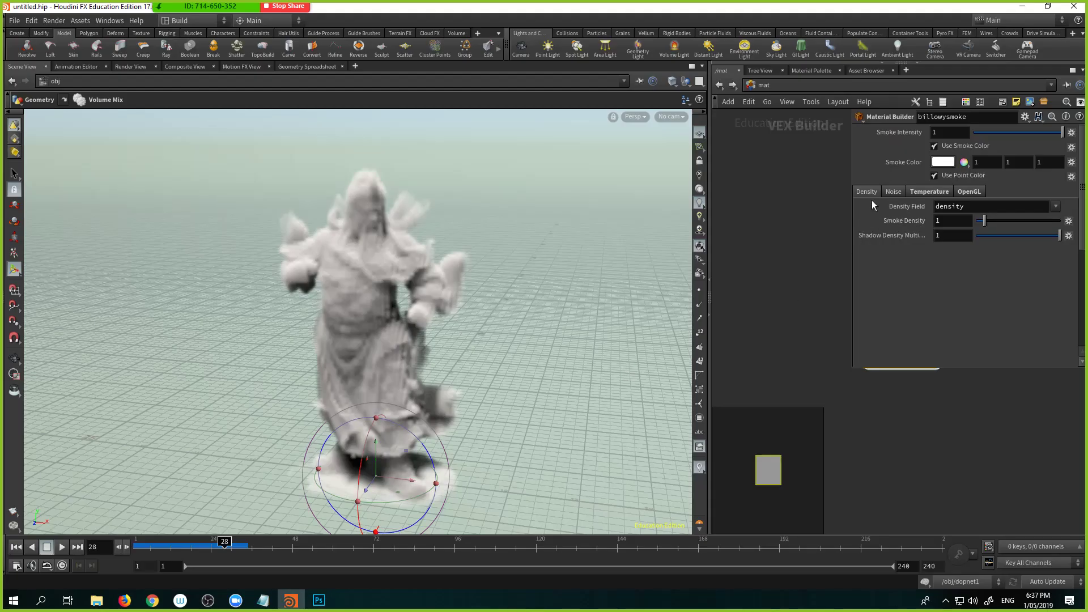
Look over the Temperature, Density and Noise settings of the billowysmoke material
key(h)
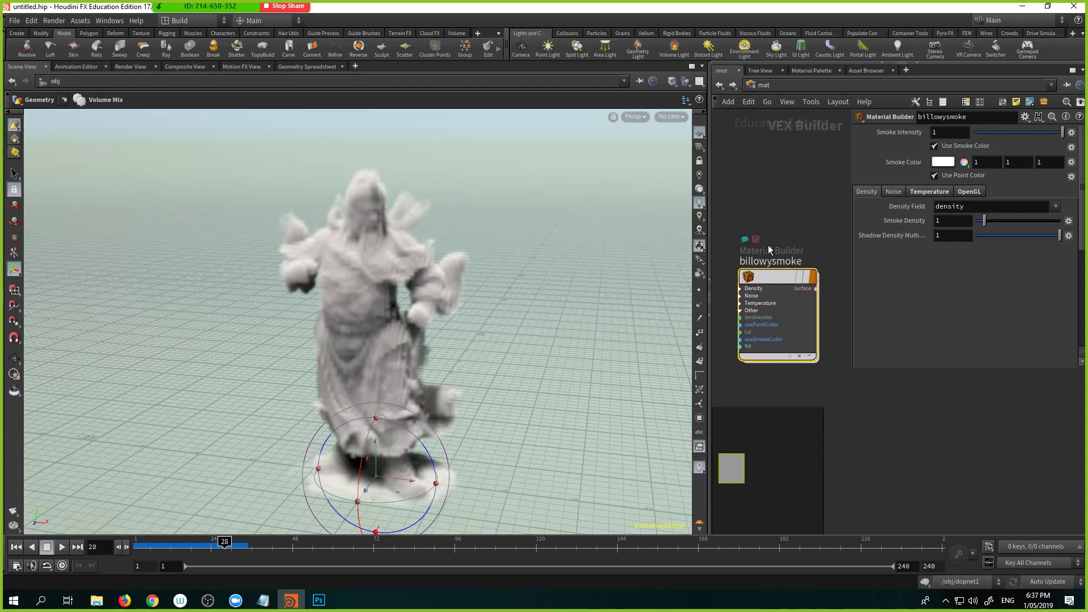
click(918, 193)
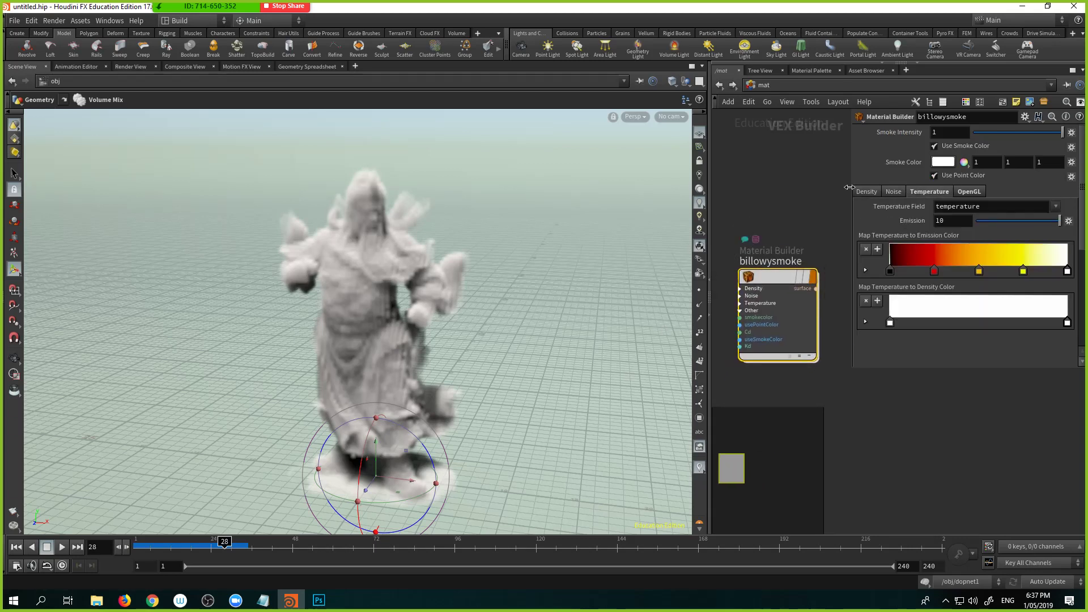
click(865, 191)
click(896, 193)
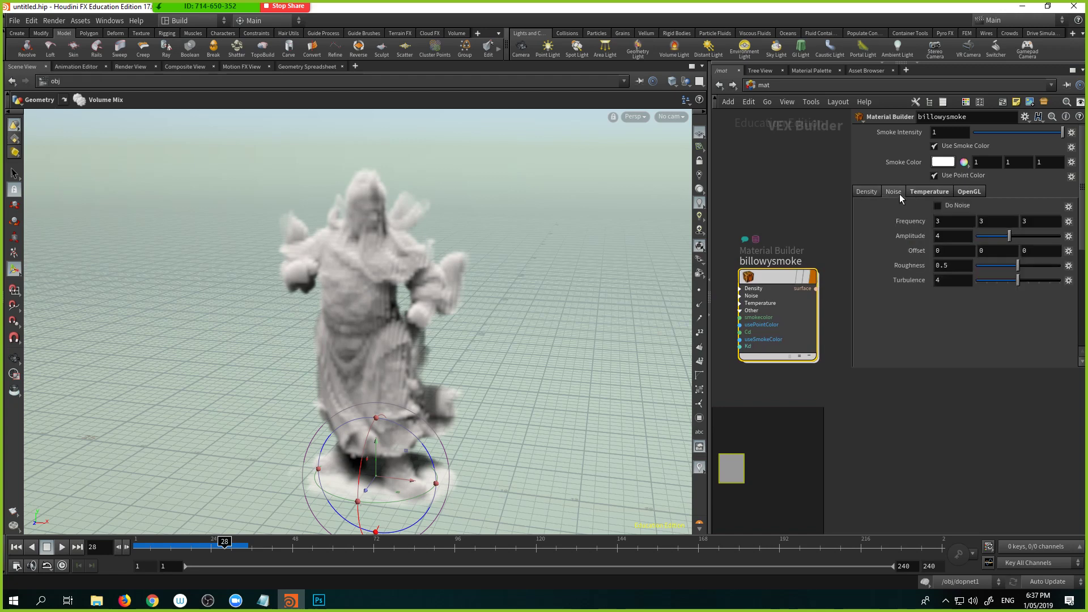